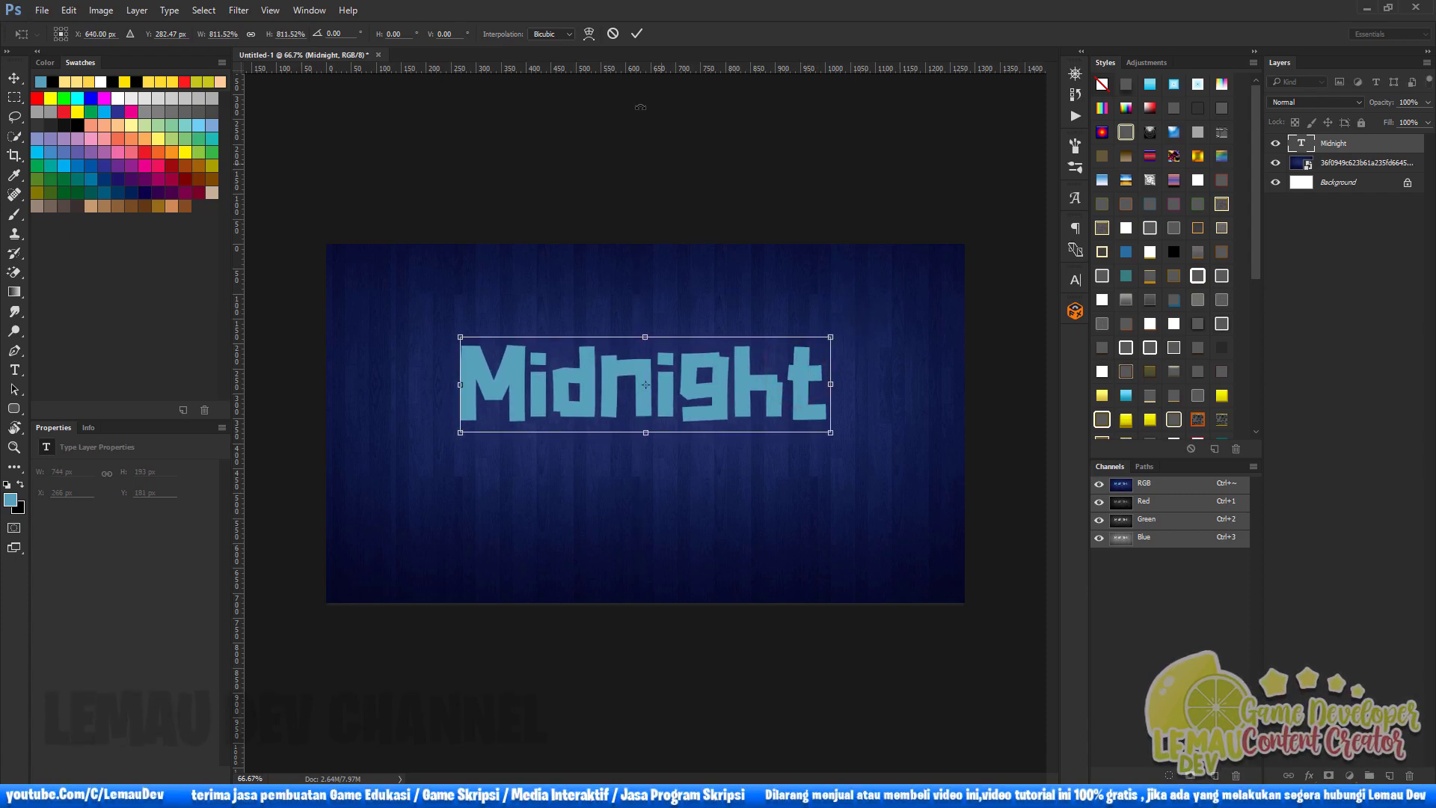
Apply the text scaling and add a Gradient Overlay effect to the Midnight text layer
{"action": "left_click", "coordinate": [632, 35]}
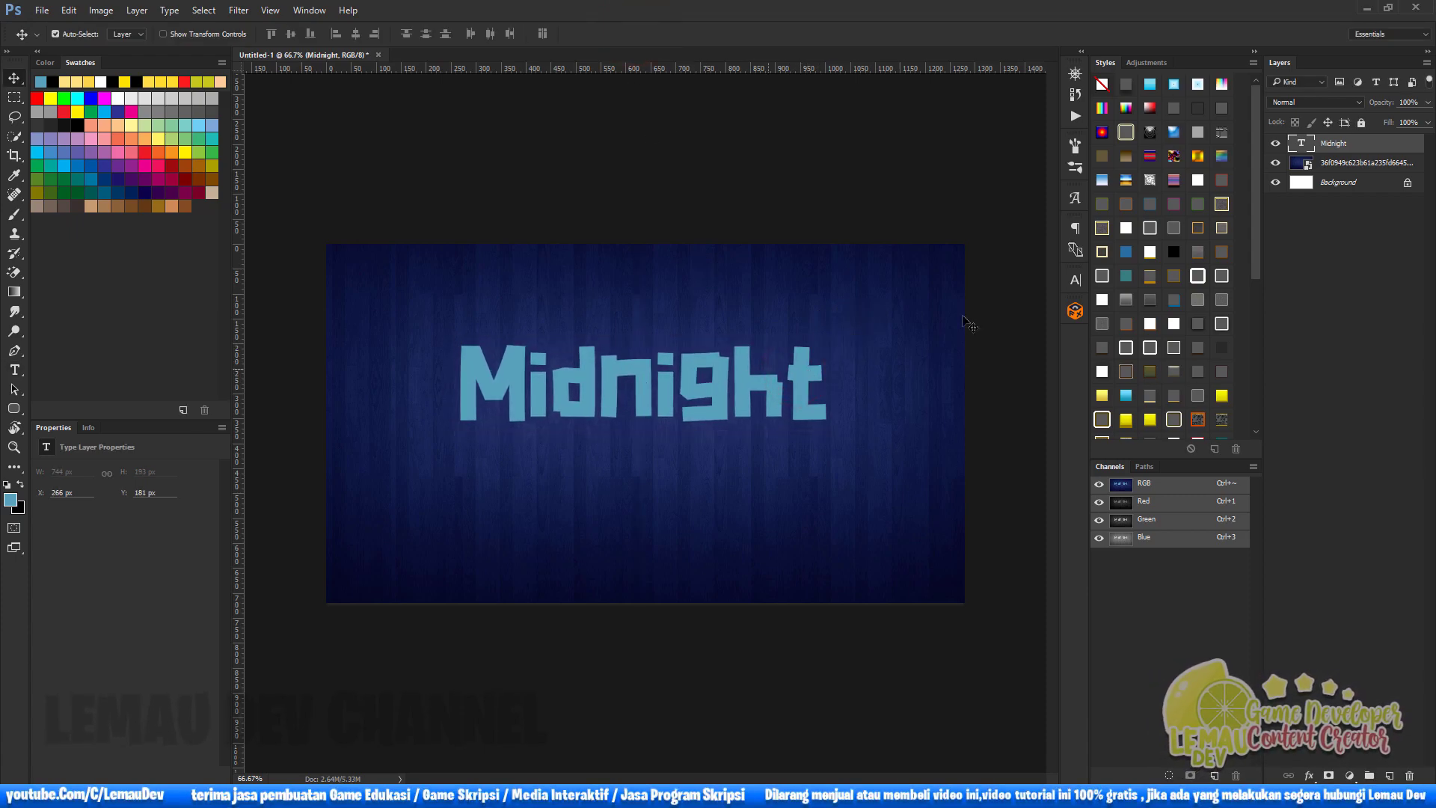
{"action": "double_click", "coordinate": [1377, 147]}
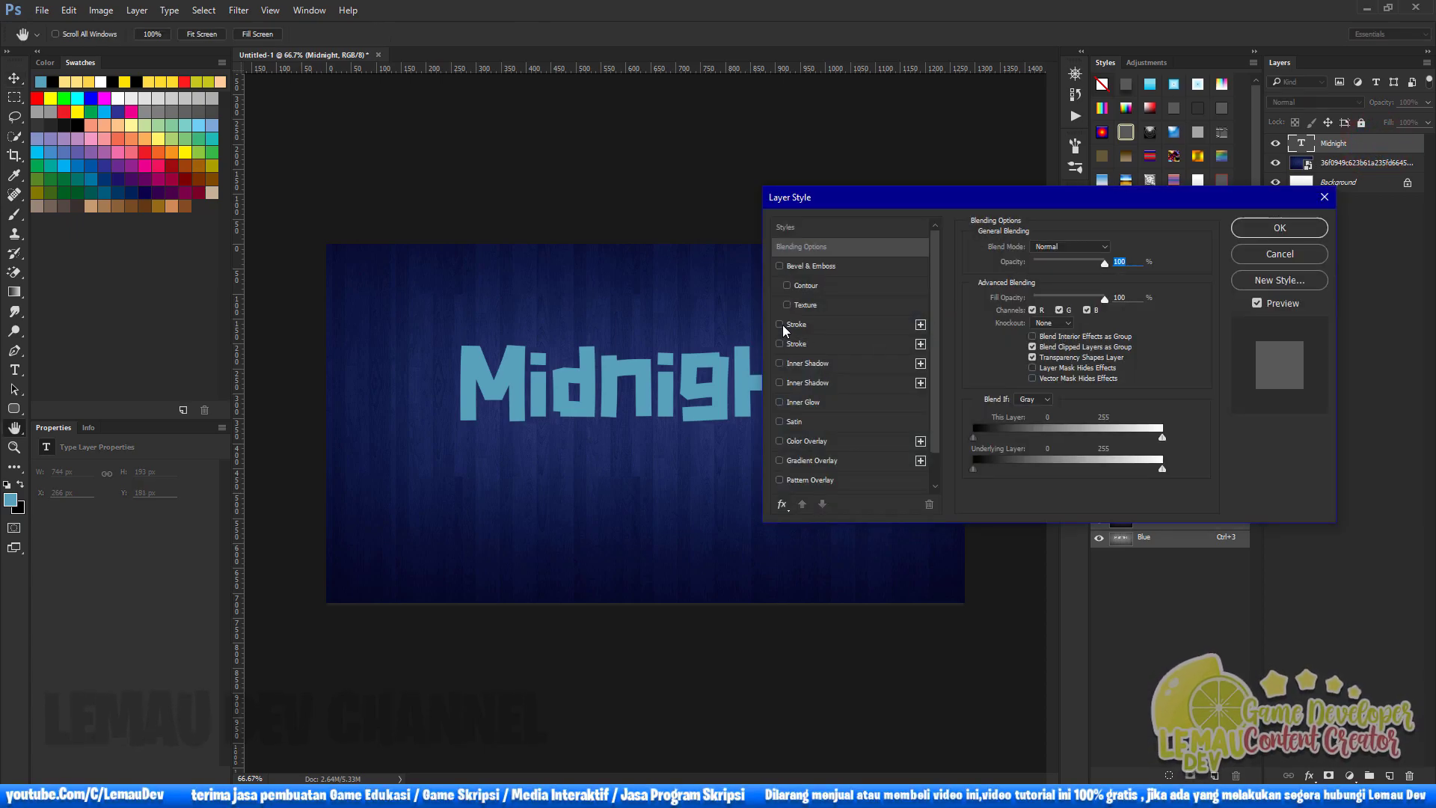
{"action": "left_click", "coordinate": [780, 460]}
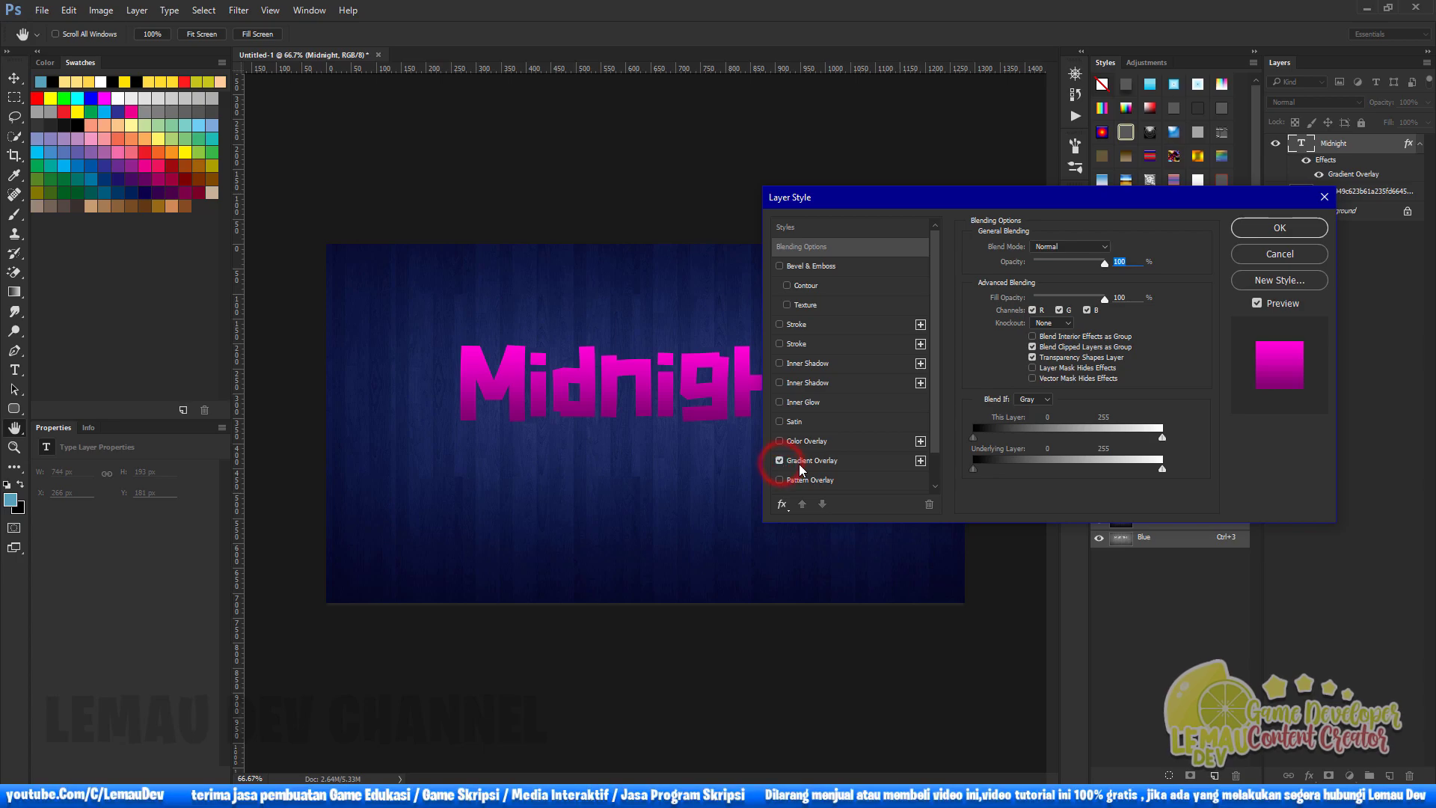
{"action": "left_click", "coordinate": [795, 464]}
Edit the overlay gradient and place the midpoint between its two colour stops near the centre, keeping the dark starting colour
{"action": "left_click", "coordinate": [1052, 278]}
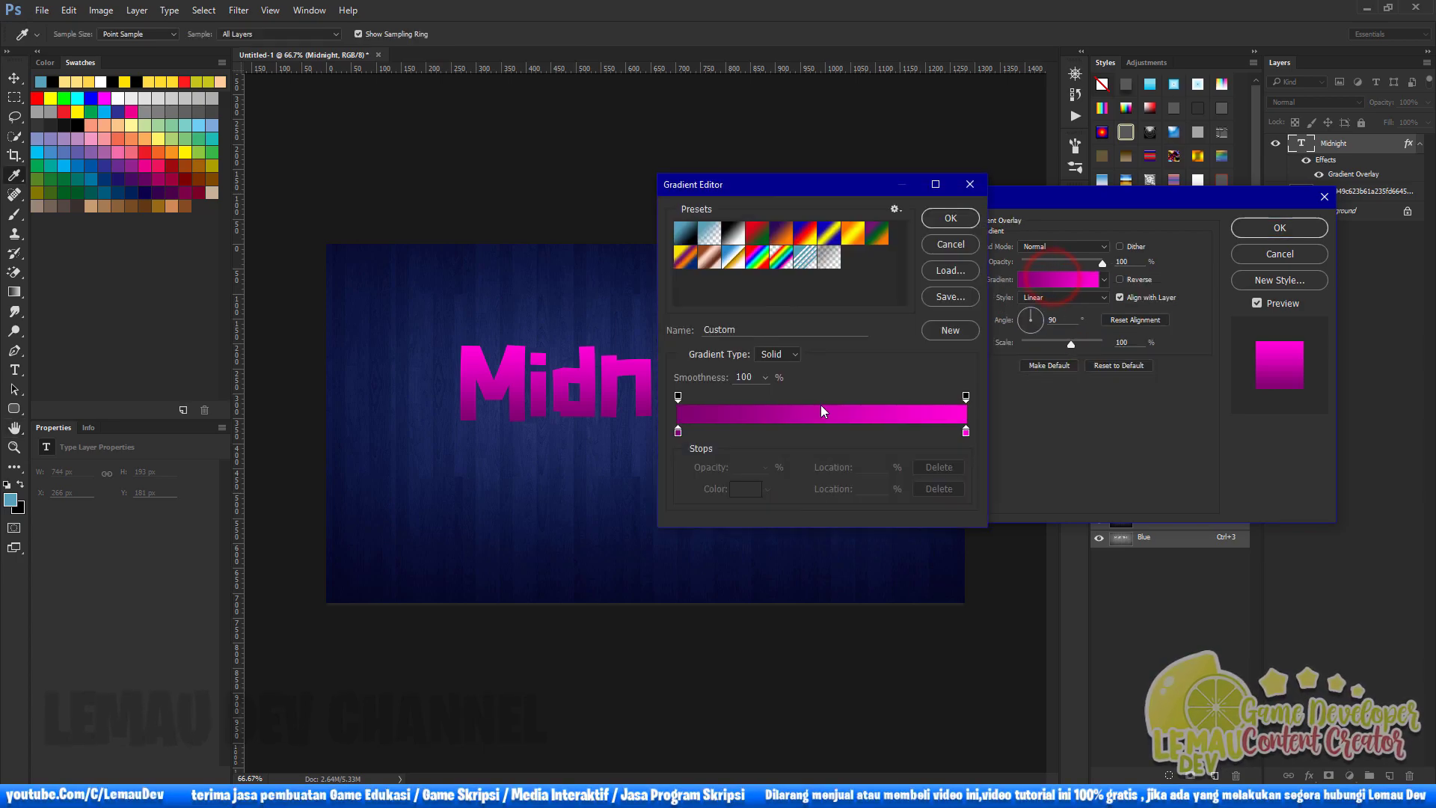
{"action": "left_click", "coordinate": [679, 432]}
{"action": "left_click", "coordinate": [740, 489]}
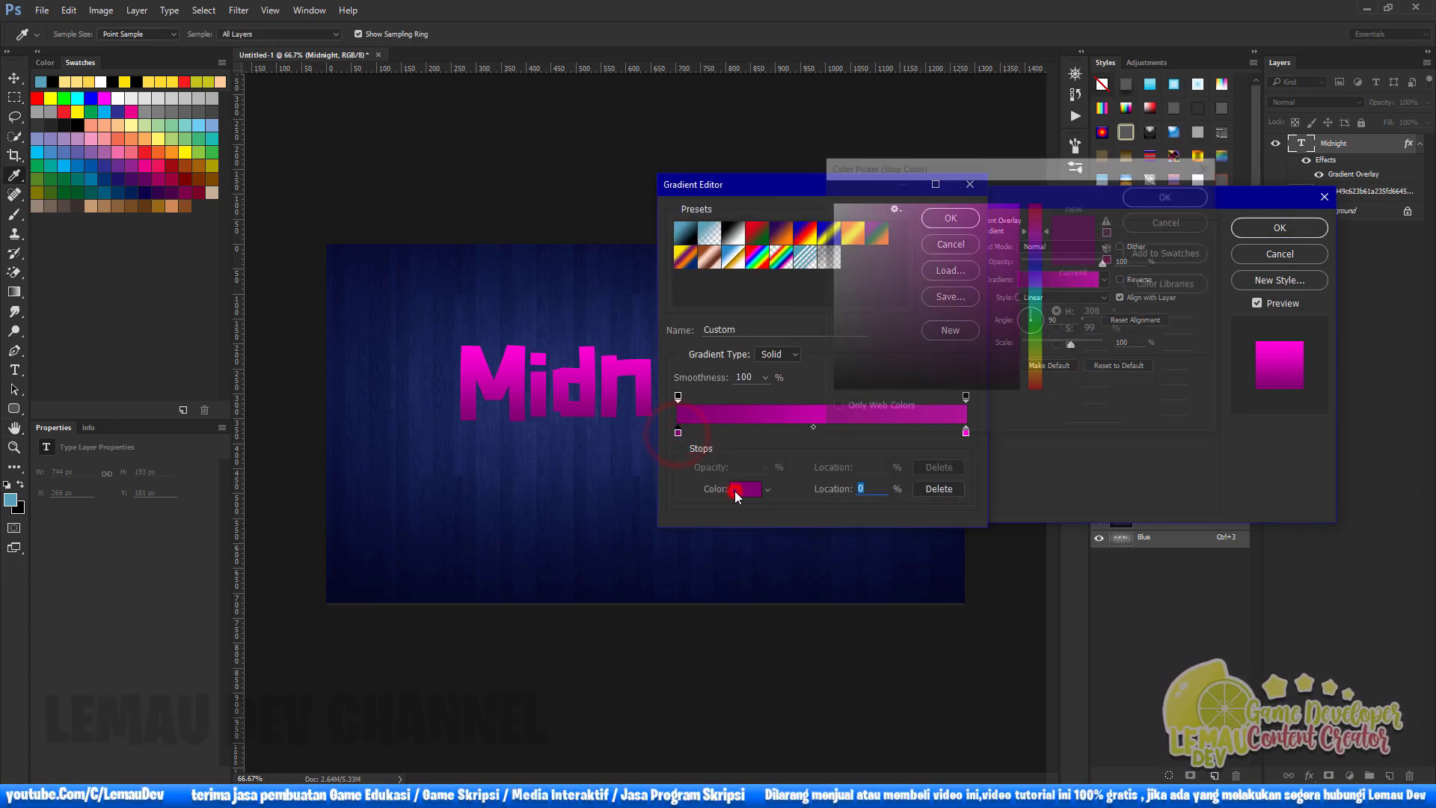
{"action": "left_click", "coordinate": [1155, 194]}
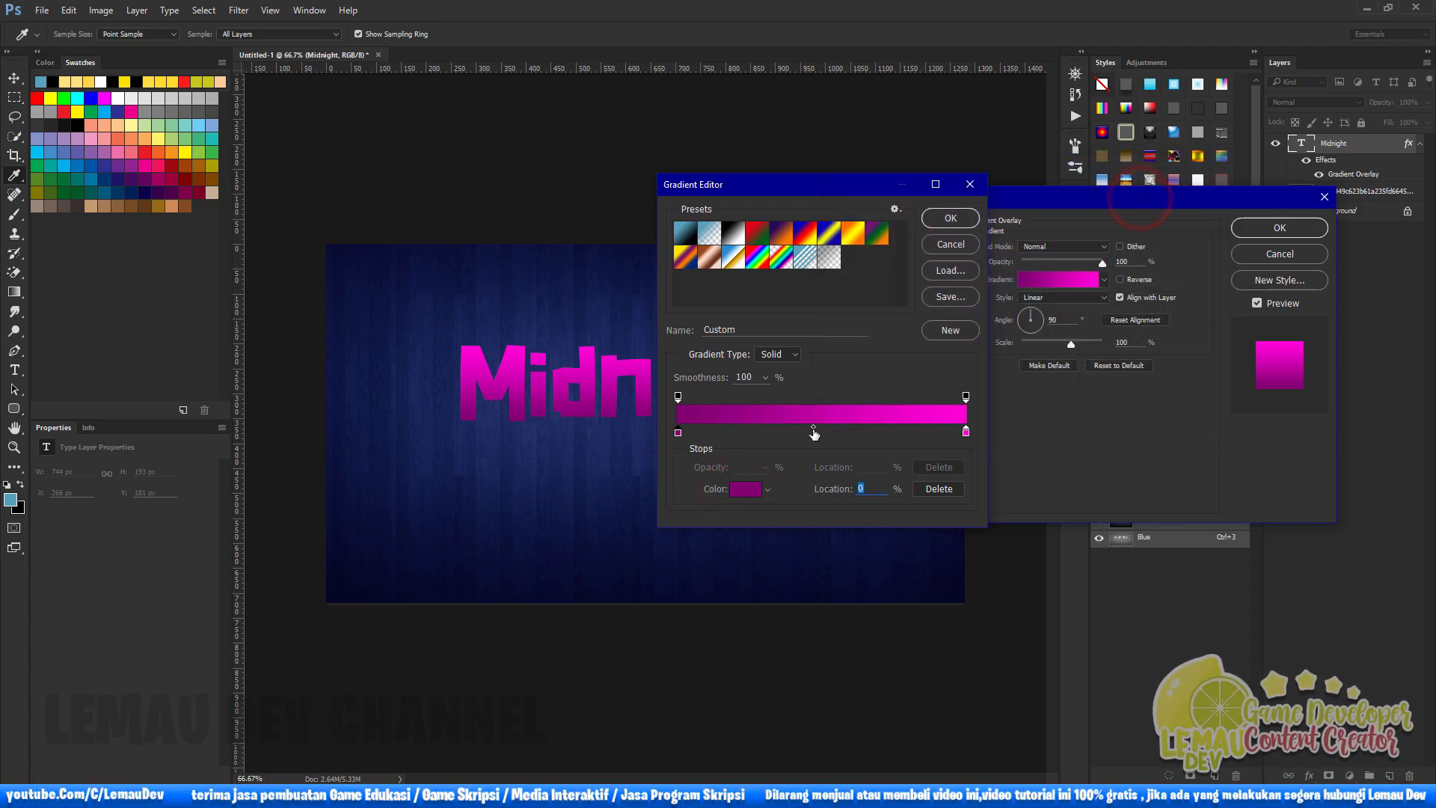
{"action": "left_click_drag", "start_coordinate": [814, 428], "coordinate": [803, 428]}
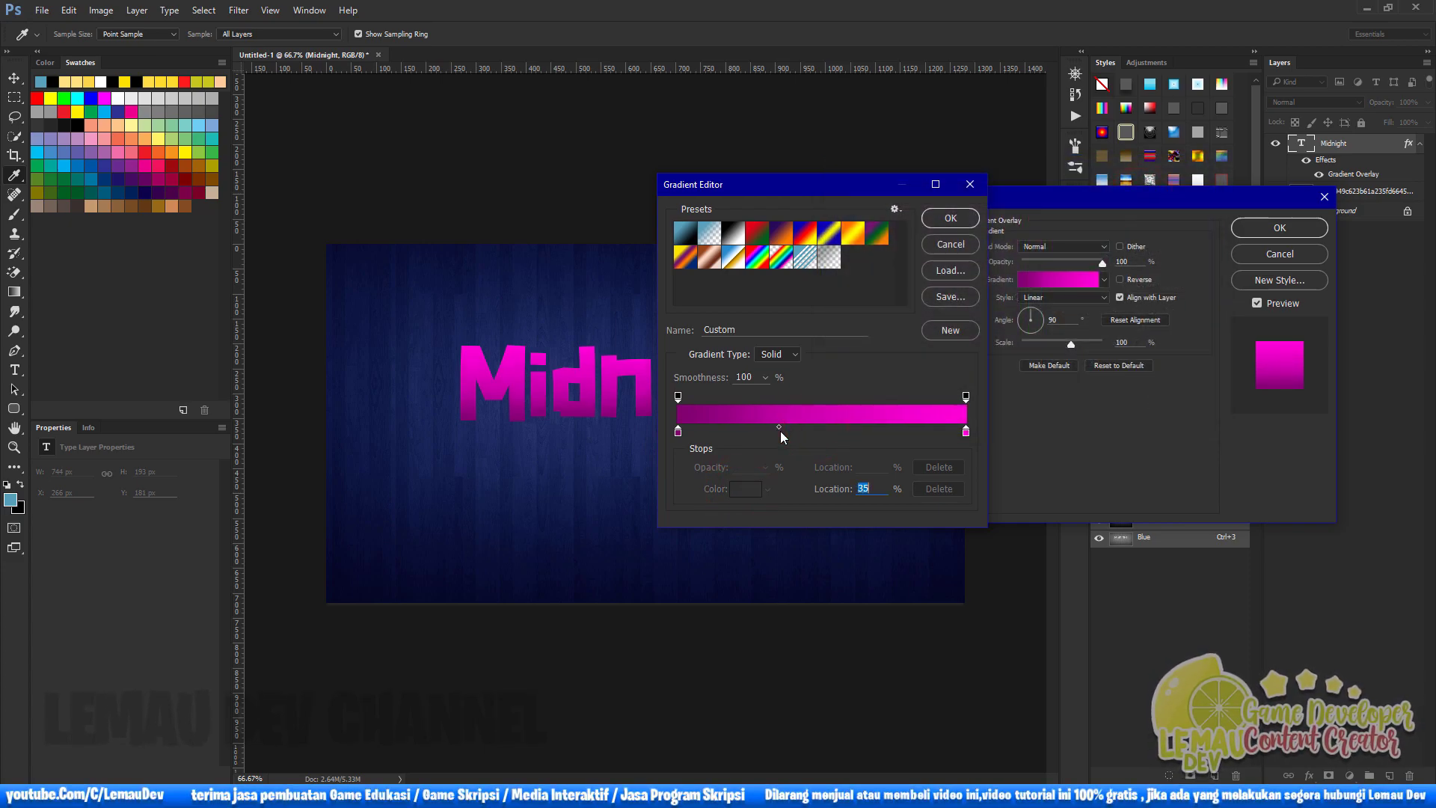
{"action": "left_click_drag", "start_coordinate": [780, 429], "coordinate": [827, 427]}
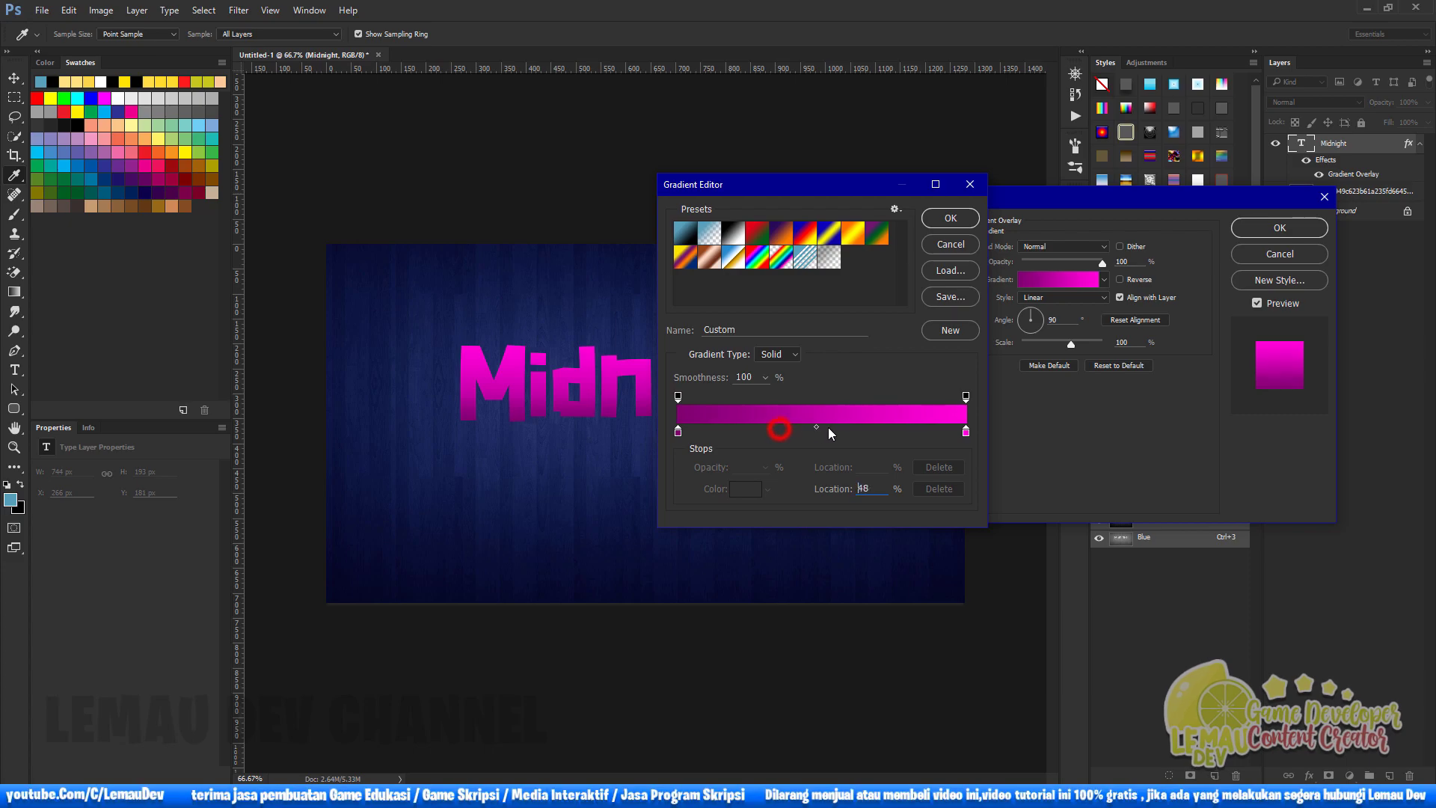
Set the gradient's end colour stop to bright pink #ff34e0 and accept the gradient
{"action": "left_click", "coordinate": [965, 433]}
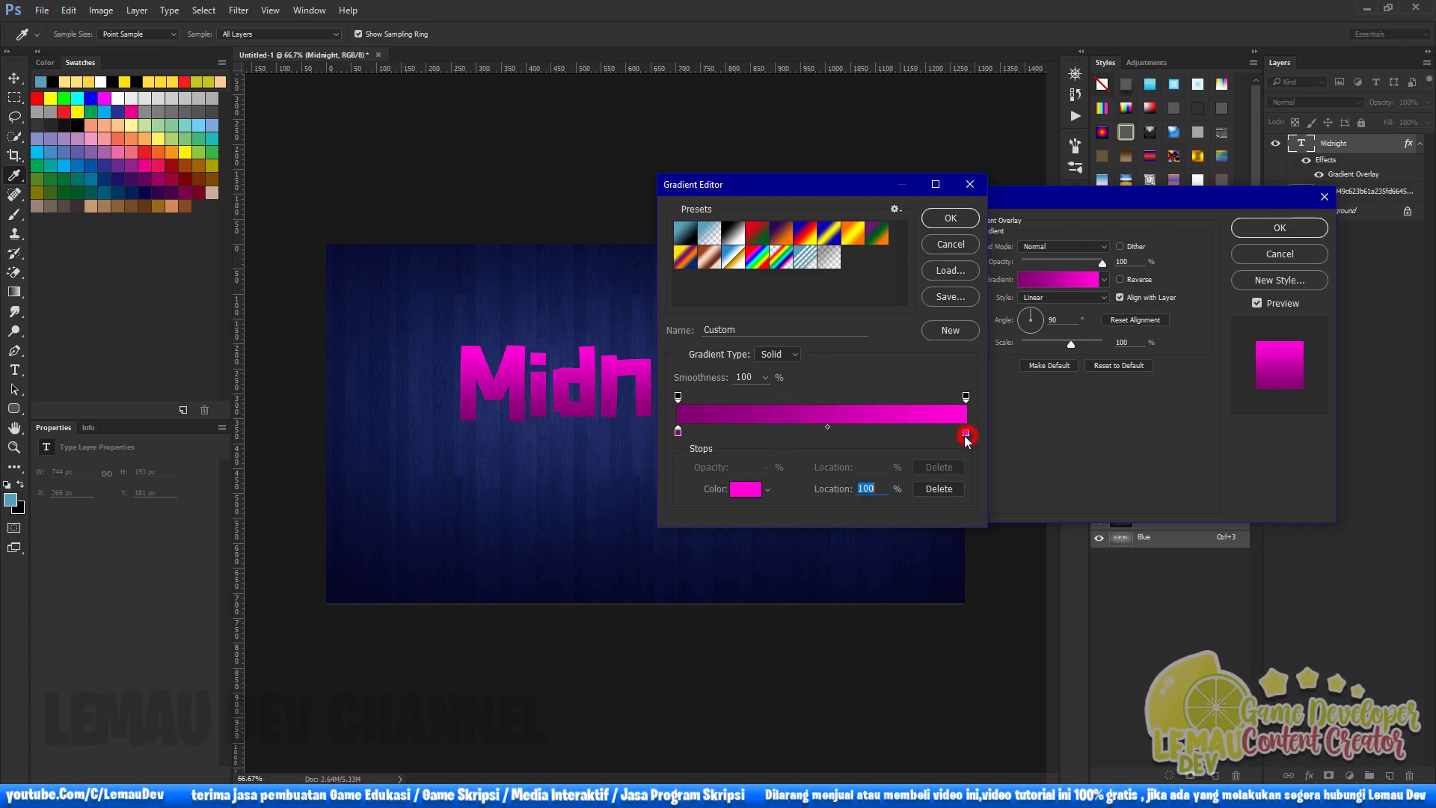
{"action": "left_click", "coordinate": [753, 490]}
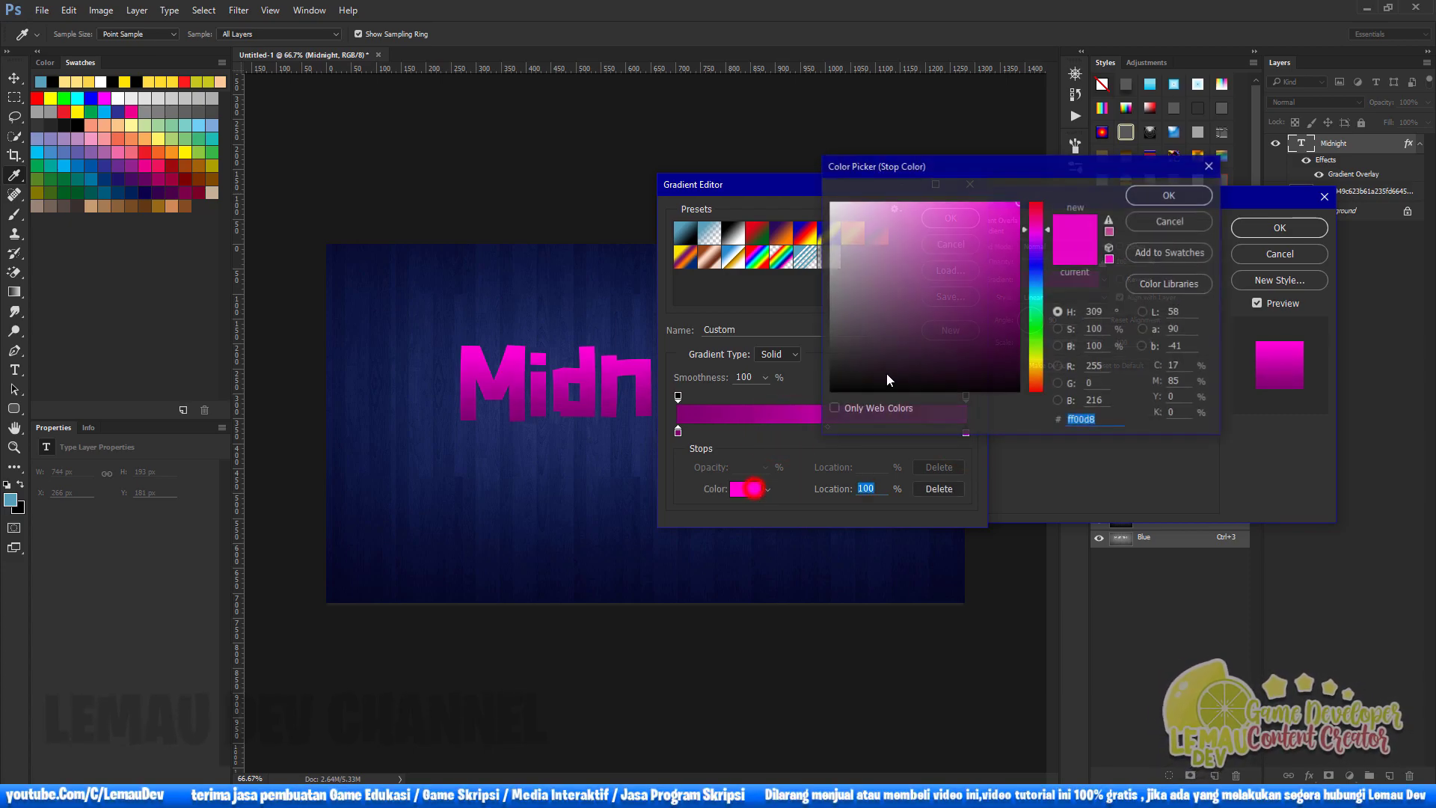
{"action": "left_click_drag", "start_coordinate": [1002, 221], "coordinate": [981, 194]}
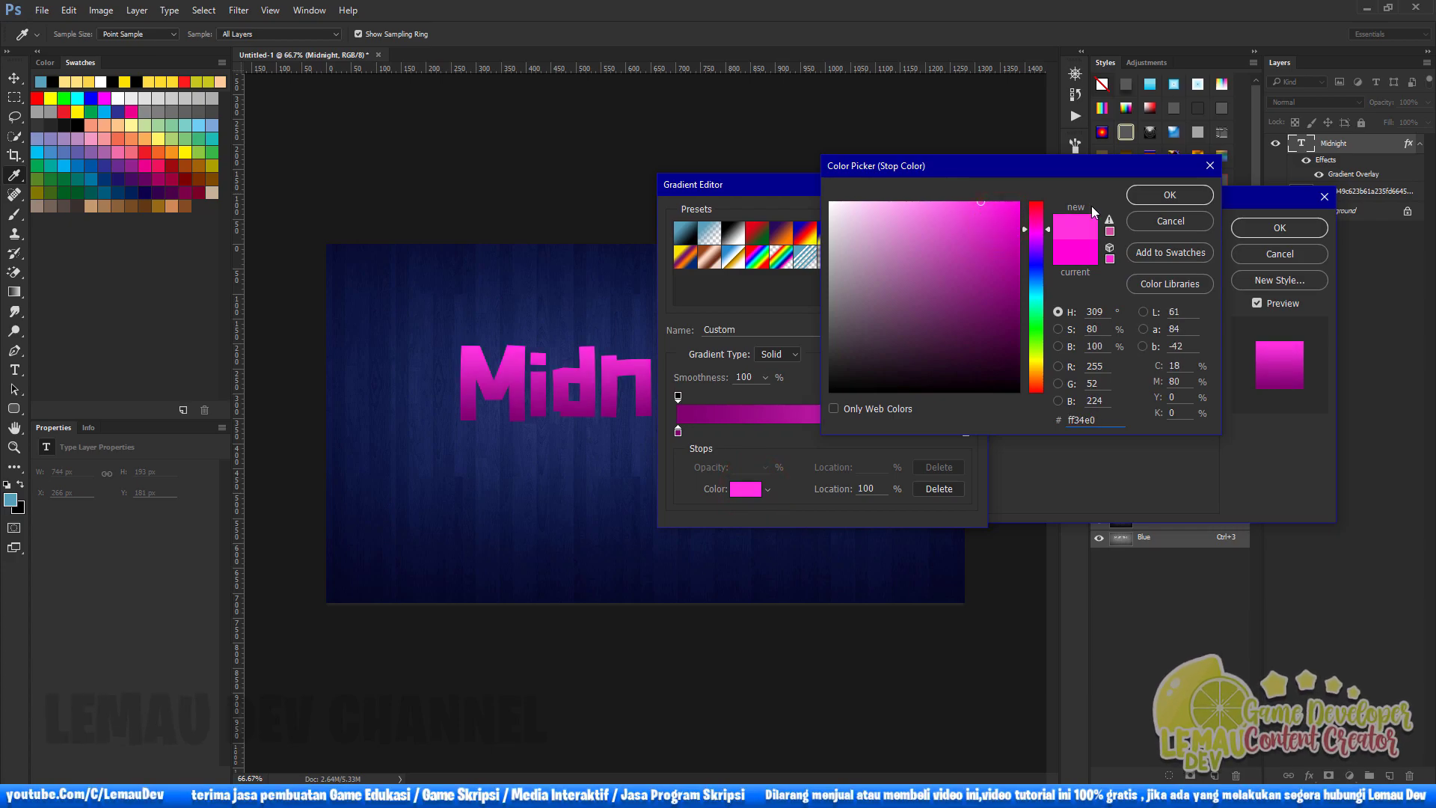
{"action": "left_click", "coordinate": [1170, 195]}
{"action": "left_click", "coordinate": [960, 218]}
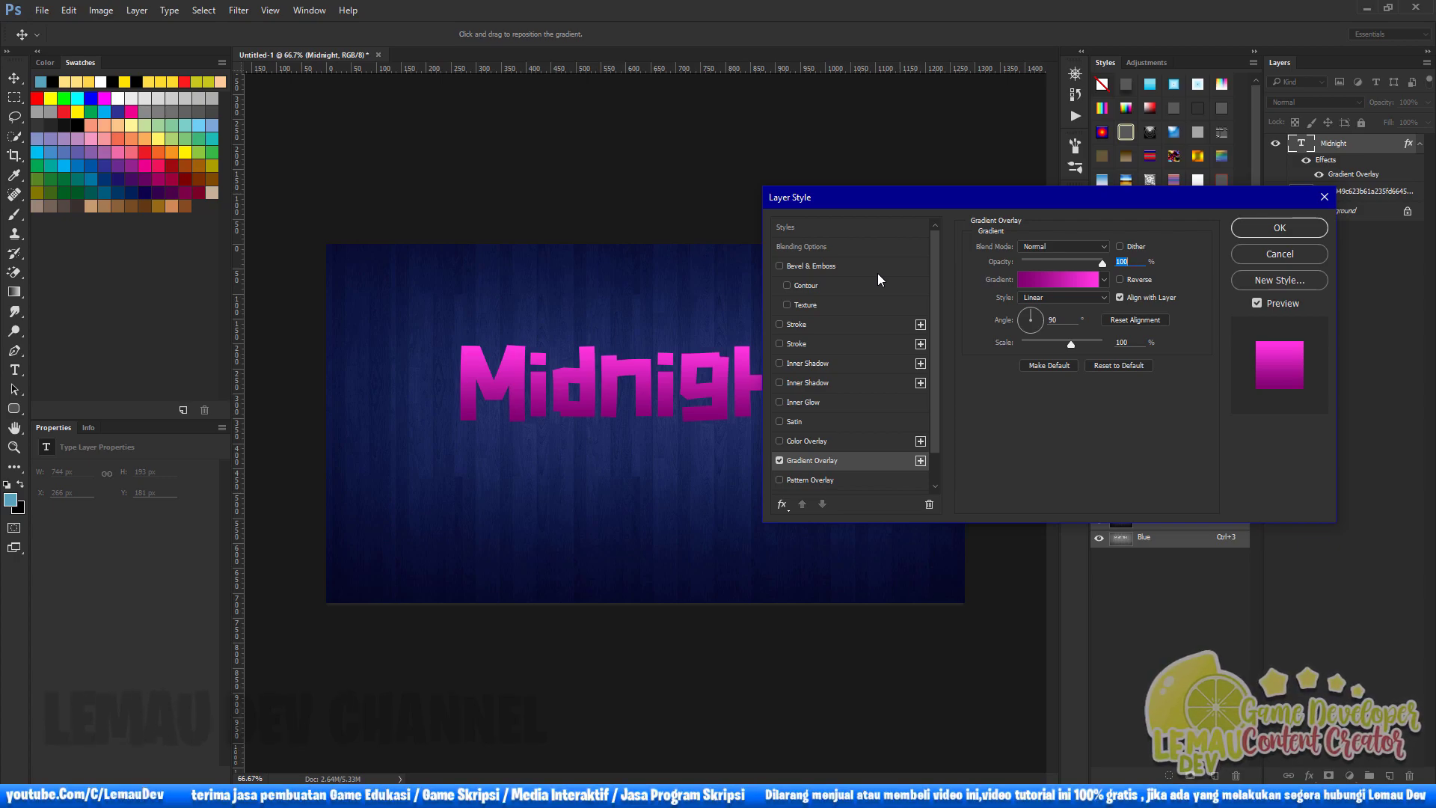
Add a 5 px outside Stroke effect to the text in very dark purple #16001d
{"action": "left_click", "coordinate": [779, 324]}
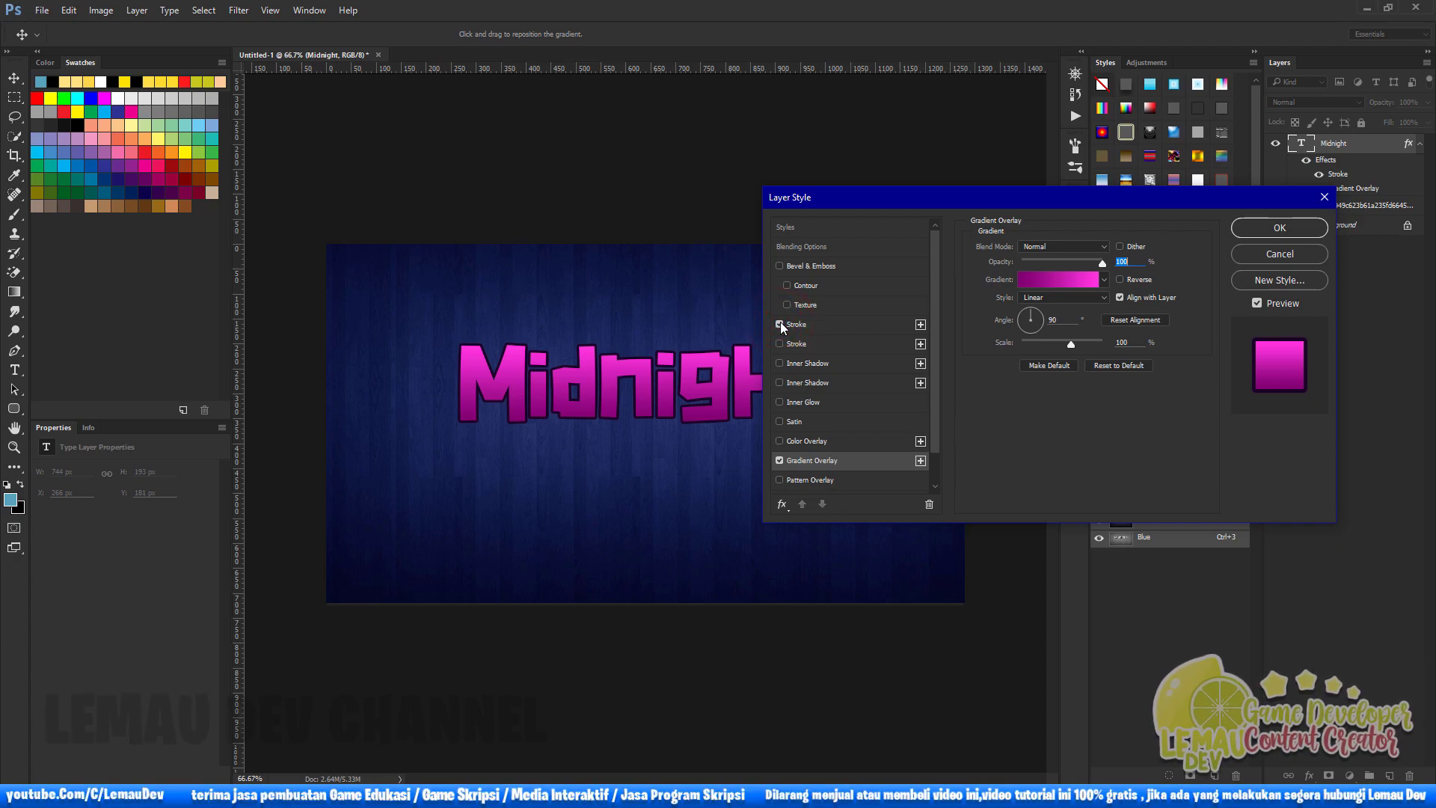
{"action": "left_click", "coordinate": [801, 324]}
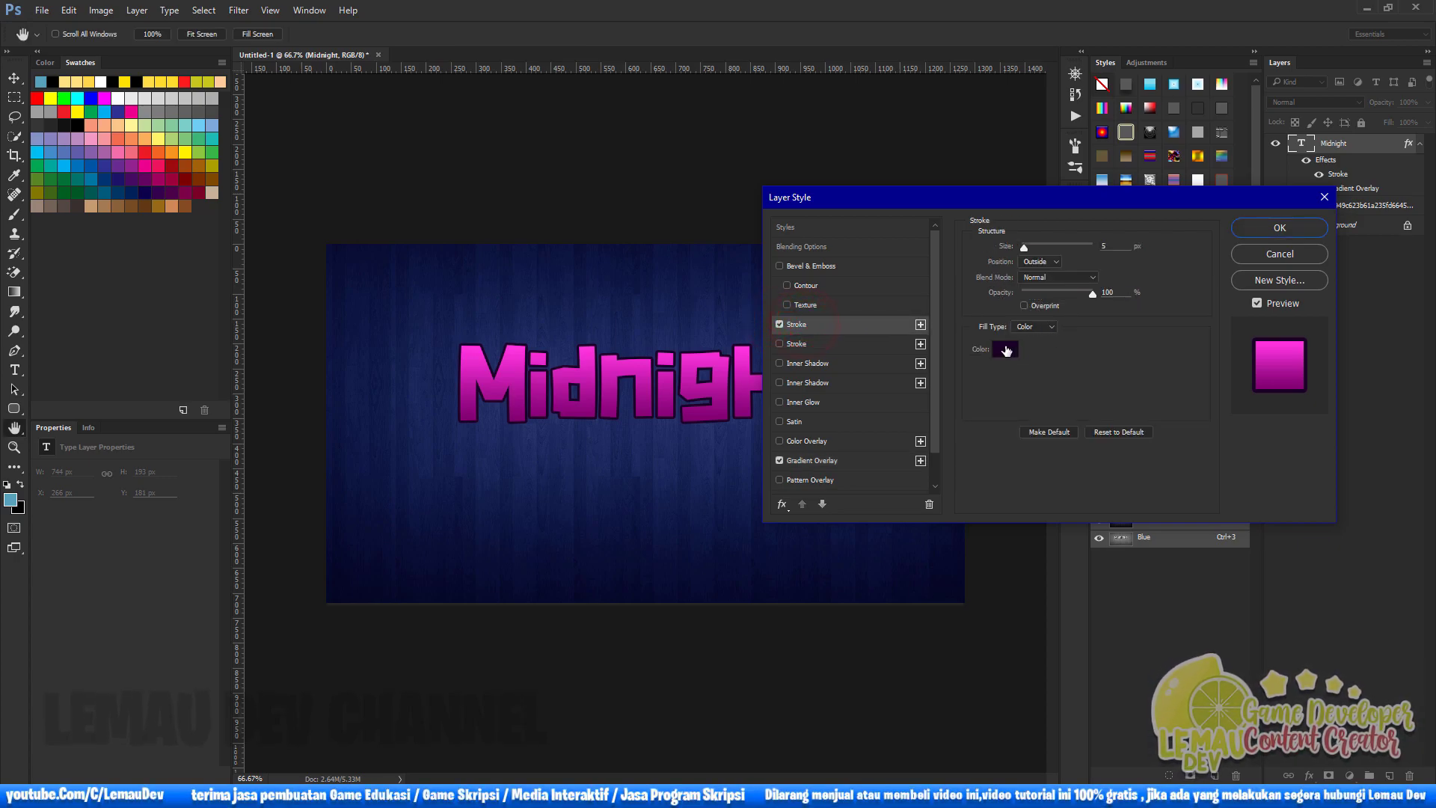
{"action": "left_click", "coordinate": [1005, 349]}
{"action": "left_click", "coordinate": [1016, 370]}
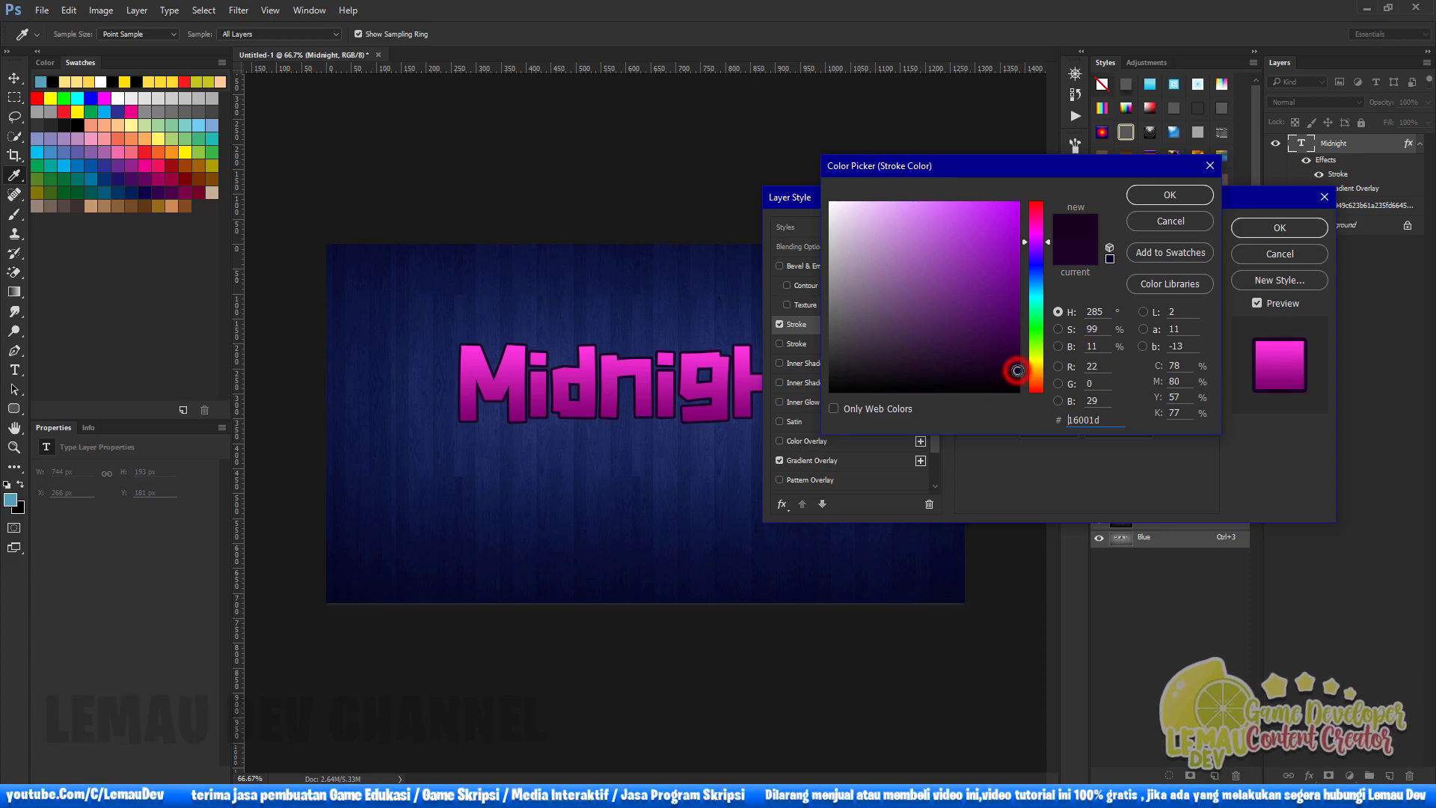
{"action": "left_click", "coordinate": [1145, 193]}
Add the second, 8 px outside Stroke effect, try several hues, and colour it blue #009cff
{"action": "left_click", "coordinate": [779, 344]}
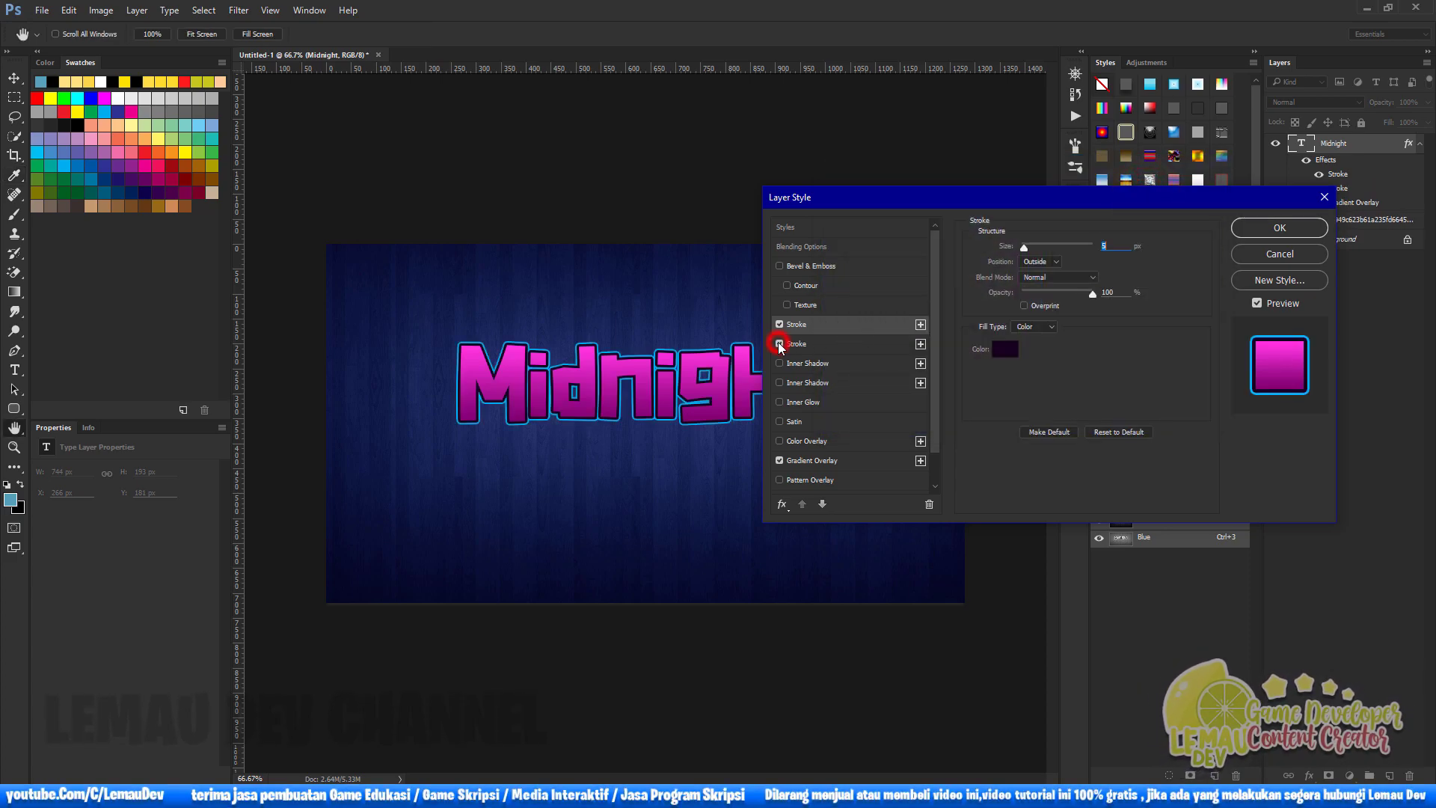
{"action": "left_click", "coordinate": [809, 345]}
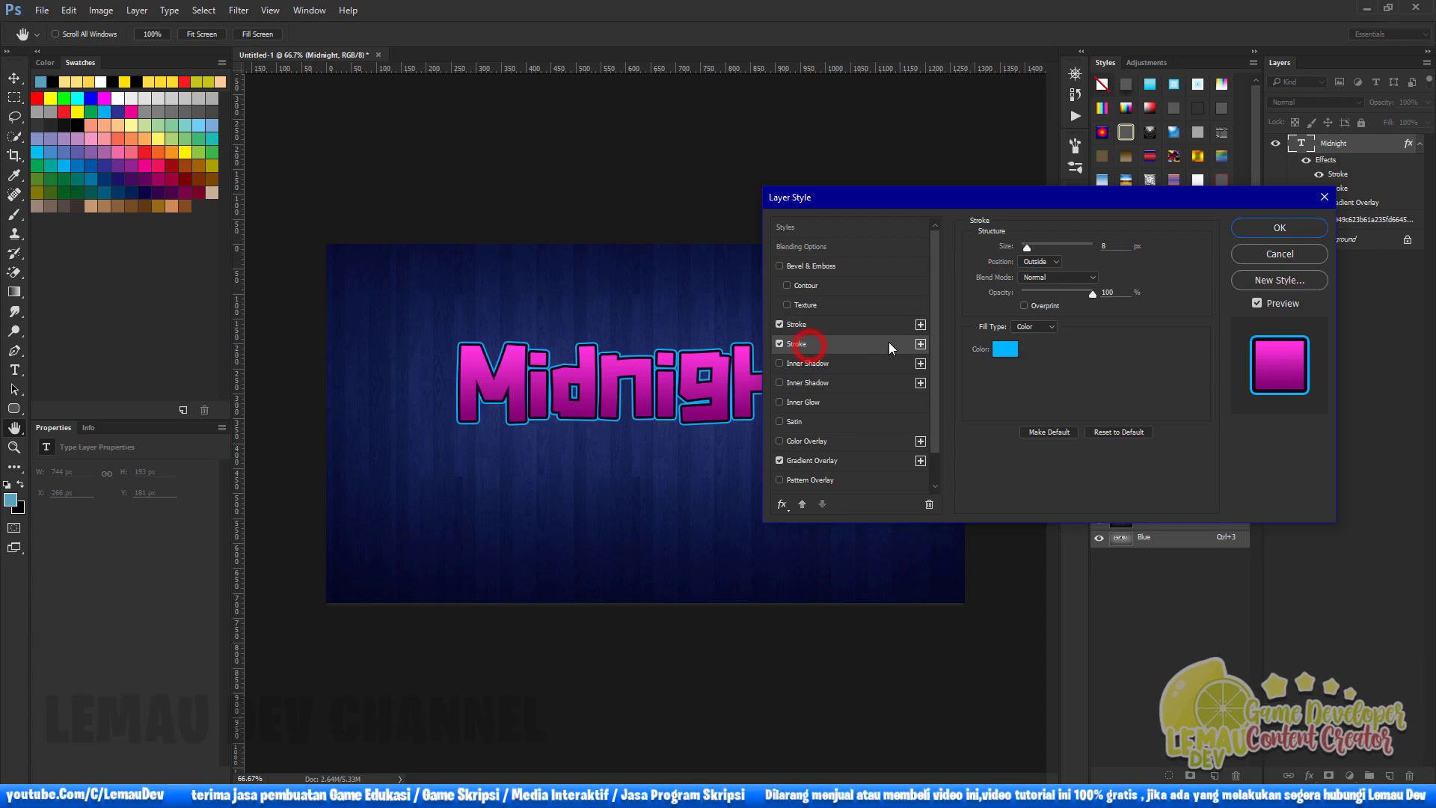
{"action": "left_click", "coordinate": [1005, 350]}
{"action": "left_click", "coordinate": [1035, 362]}
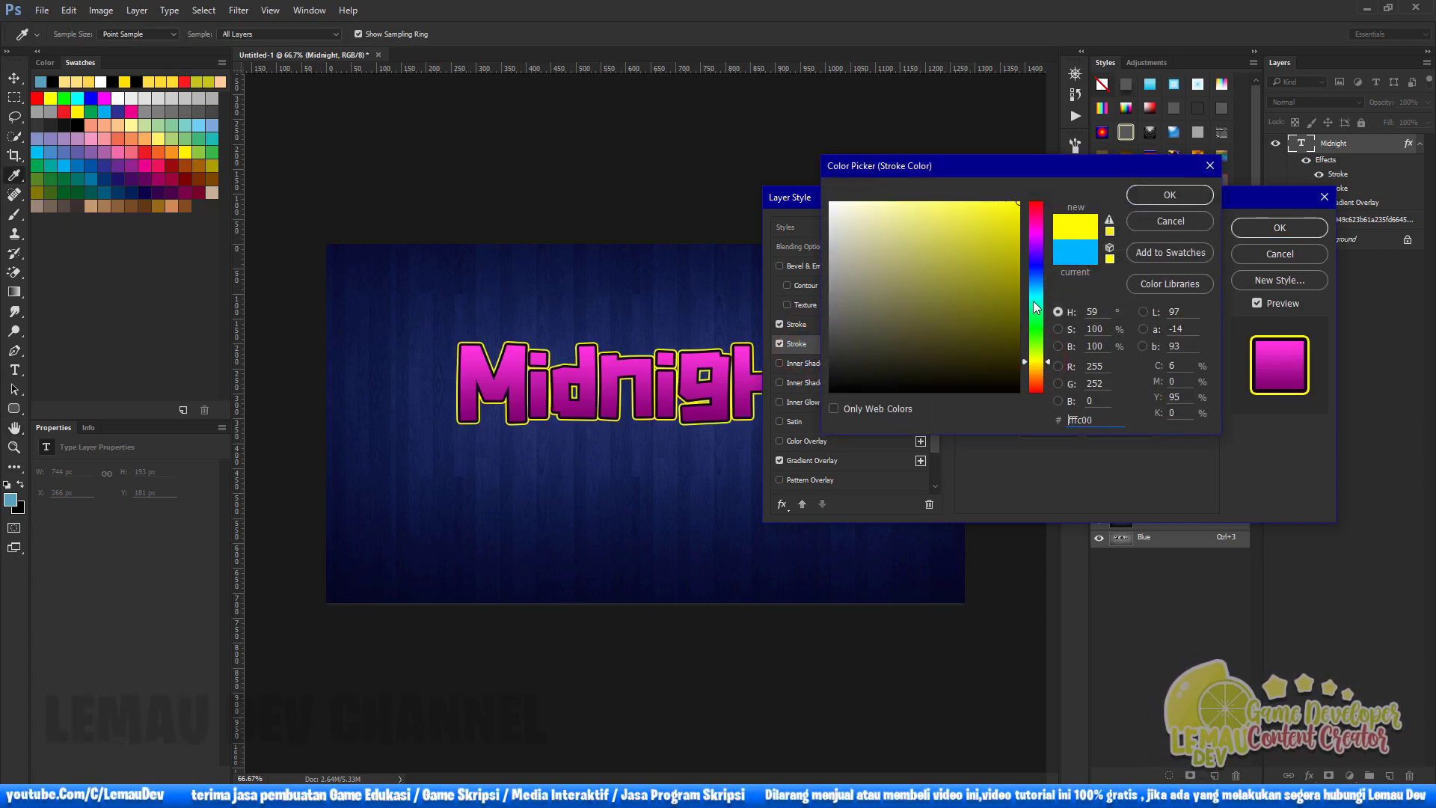
{"action": "left_click", "coordinate": [1033, 239]}
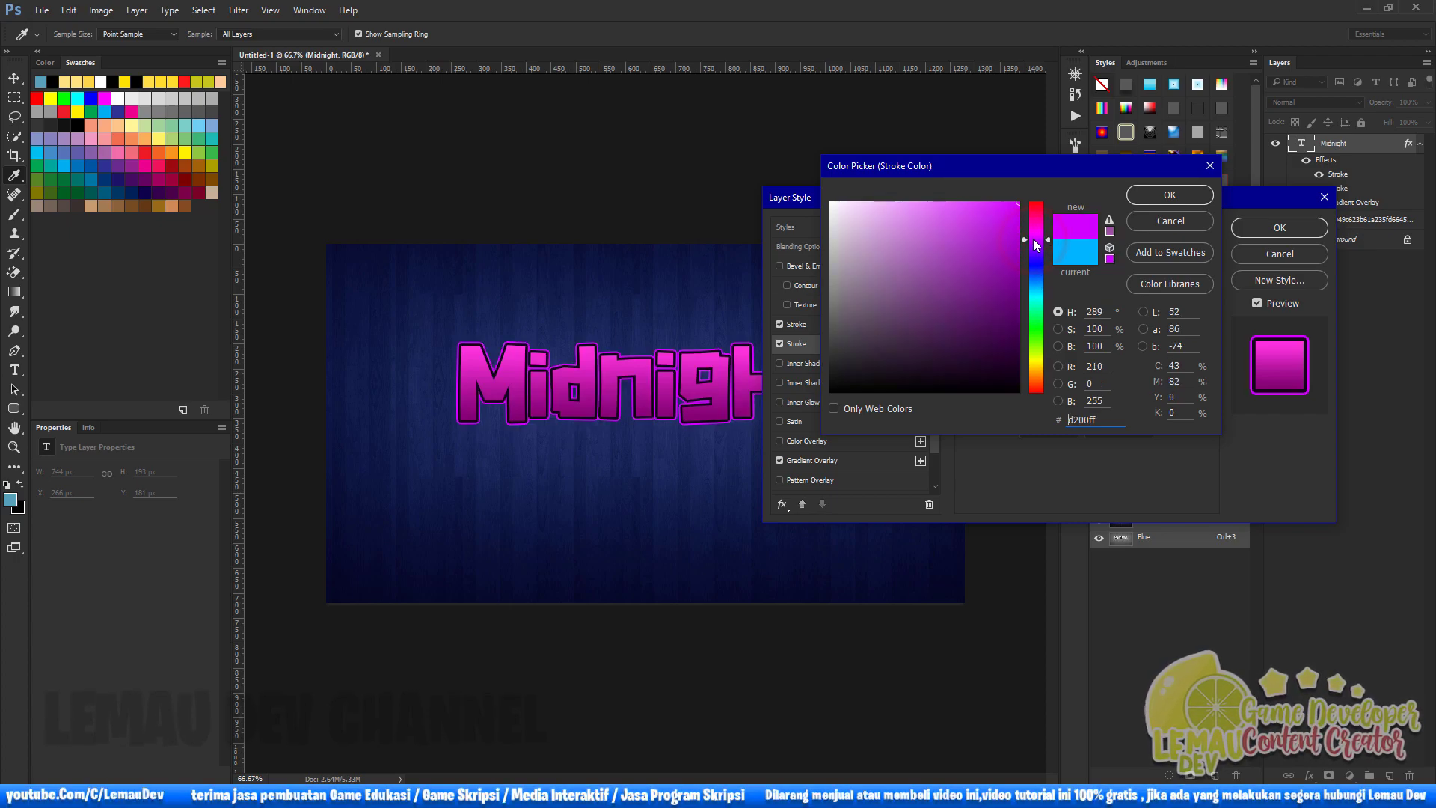
{"action": "left_click", "coordinate": [1035, 236]}
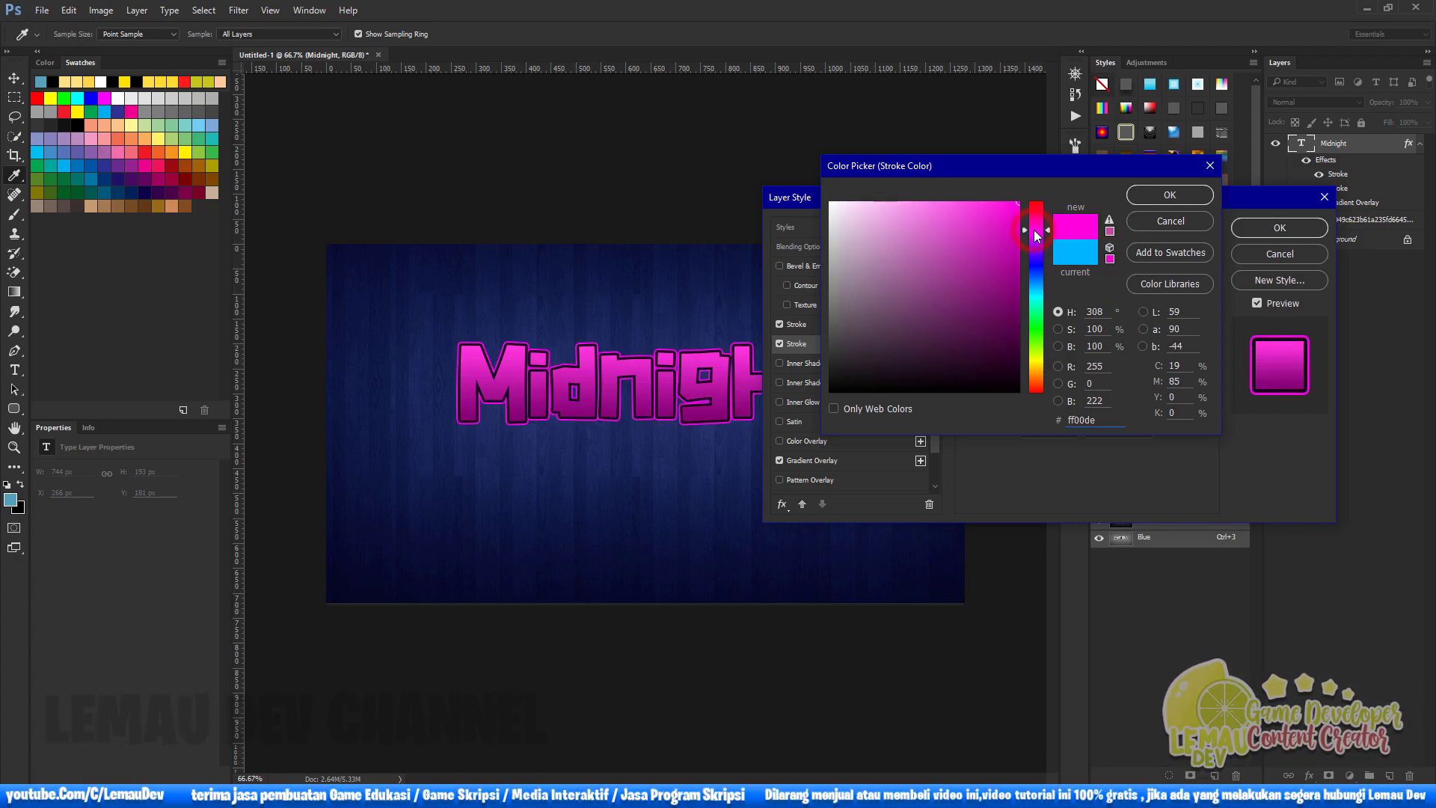
{"action": "left_click", "coordinate": [1035, 237]}
{"action": "left_click_drag", "start_coordinate": [1039, 293], "coordinate": [1037, 297]}
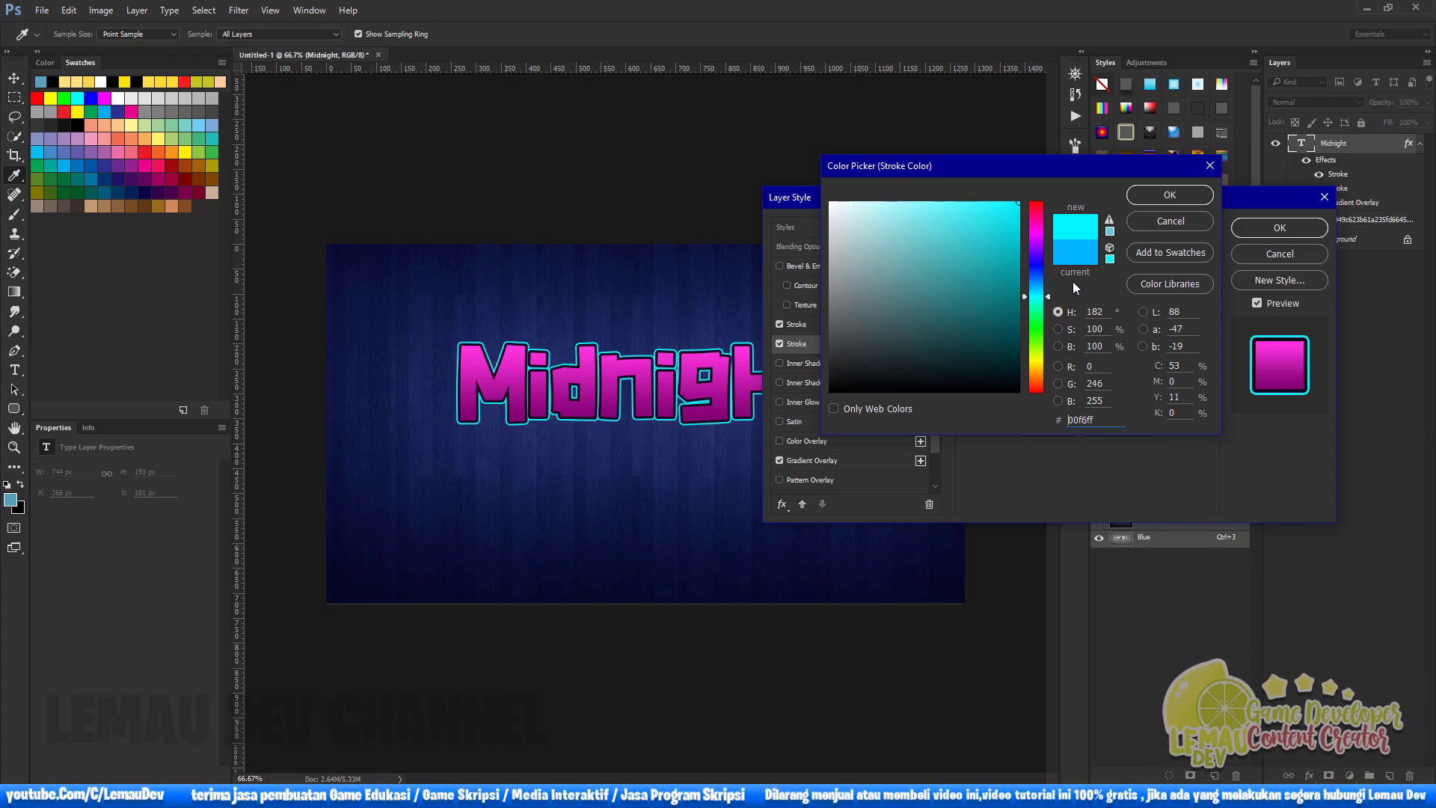
{"action": "left_click", "coordinate": [1038, 285]}
{"action": "left_click", "coordinate": [1145, 198]}
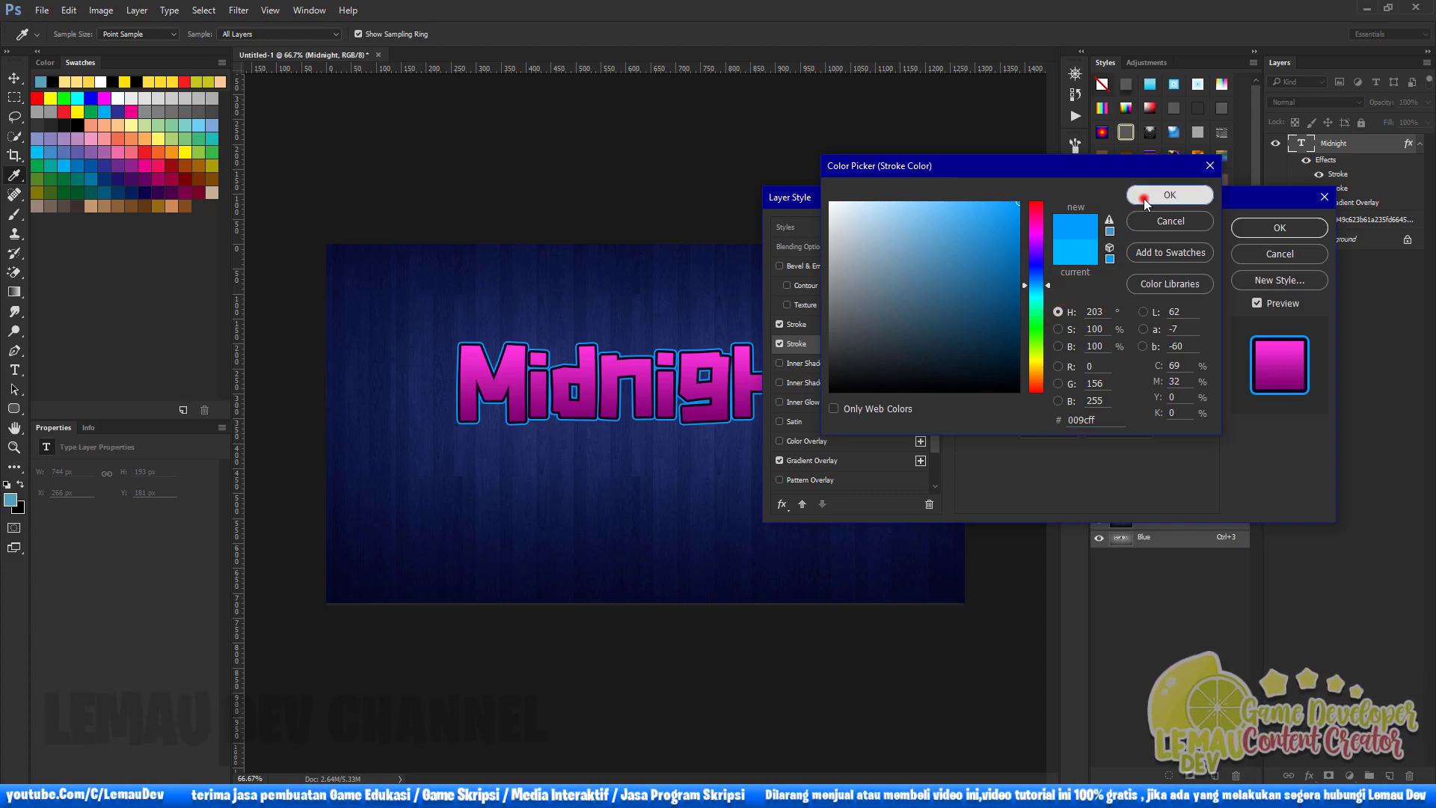
Add an Outer Glow effect to the text with 30% opacity and a size of 46 px
{"action": "scroll", "coordinate": [838, 430], "scroll_direction": "down", "scroll_amount": 2}
{"action": "left_click", "coordinate": [781, 462]}
{"action": "left_click", "coordinate": [813, 463]}
{"action": "left_click_drag", "start_coordinate": [1045, 263], "coordinate": [1067, 266]}
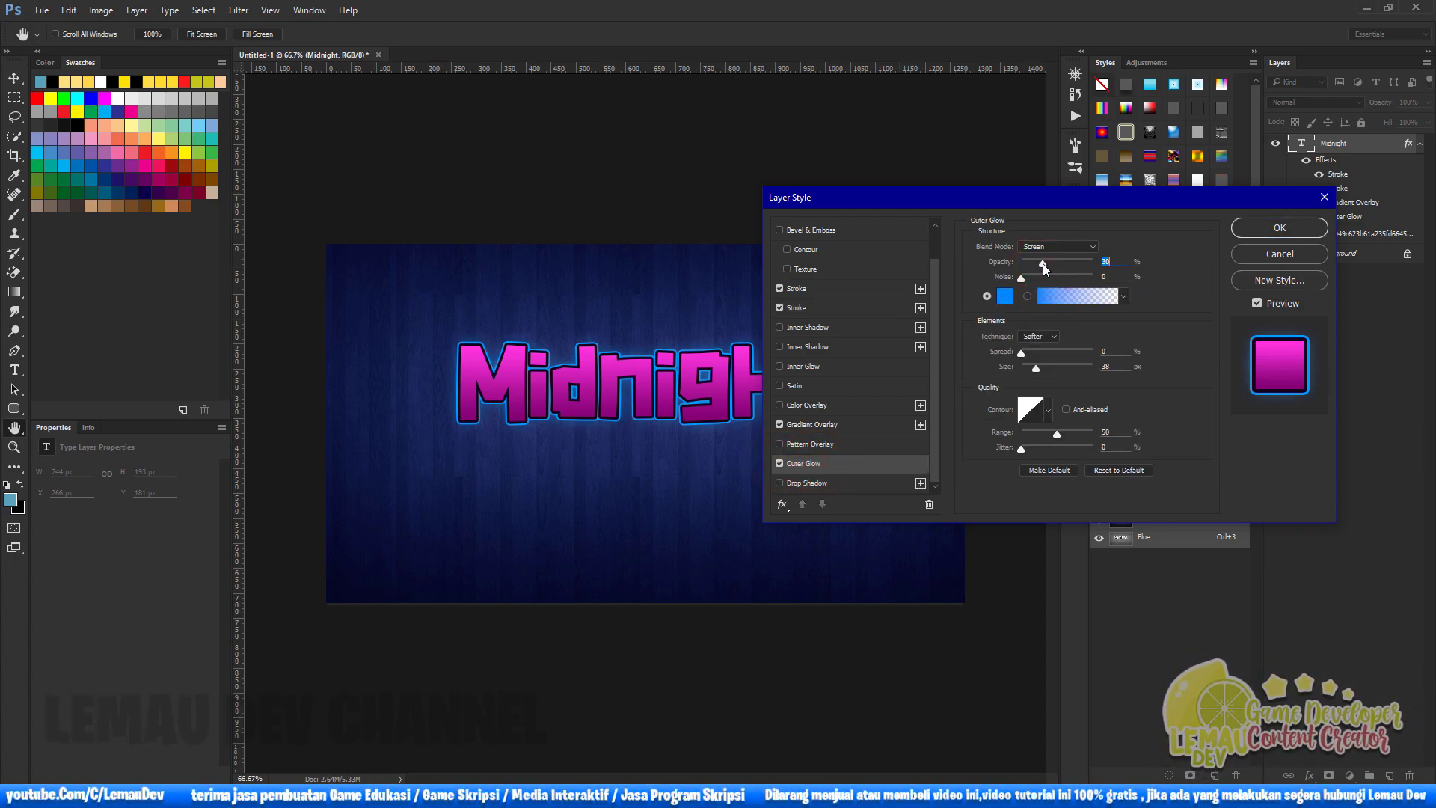
{"action": "left_click_drag", "start_coordinate": [1037, 368], "coordinate": [1038, 368]}
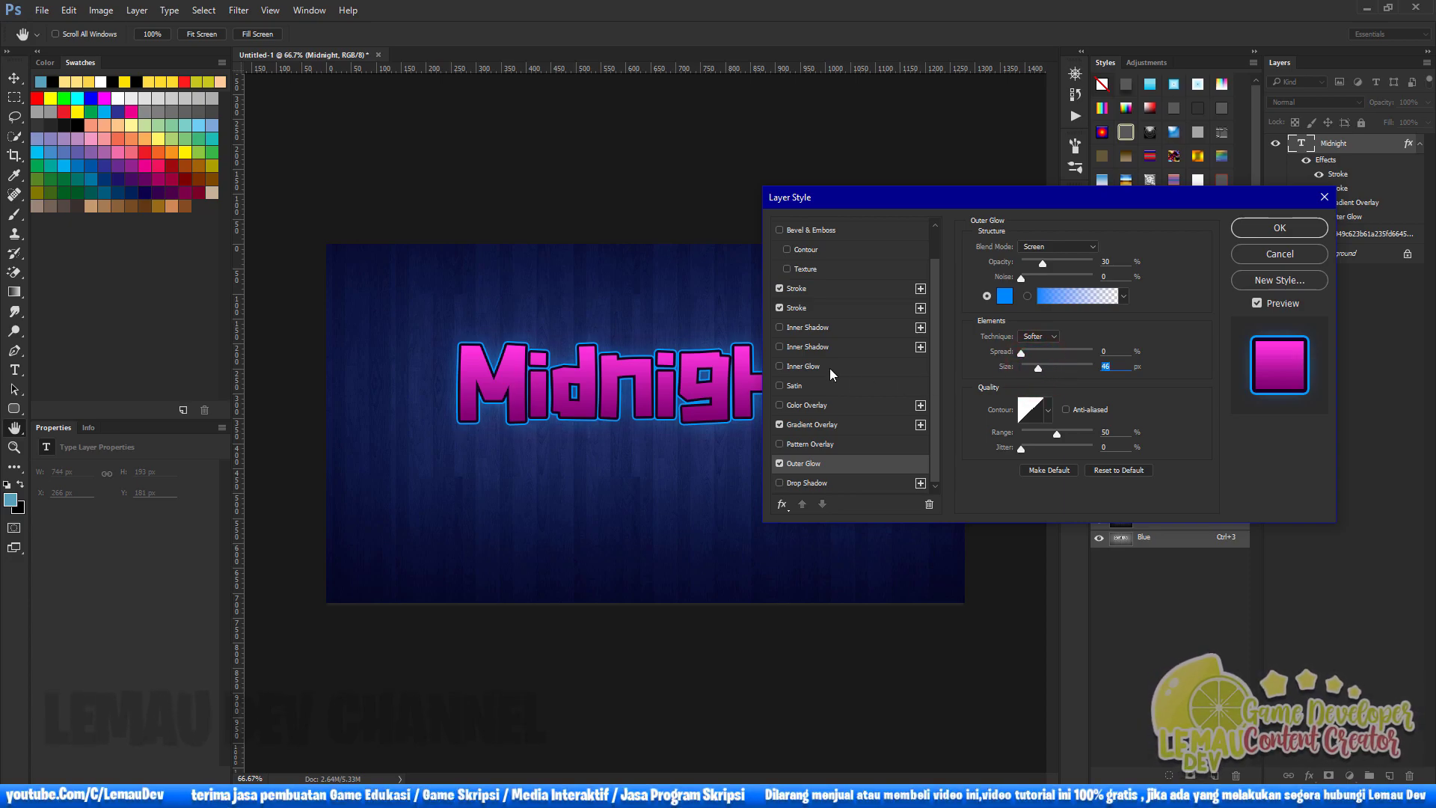
Add an Inner Shadow effect coloured light blue #92e3ff with its blend mode set to Screen
{"action": "left_click", "coordinate": [779, 327]}
{"action": "left_click", "coordinate": [807, 327]}
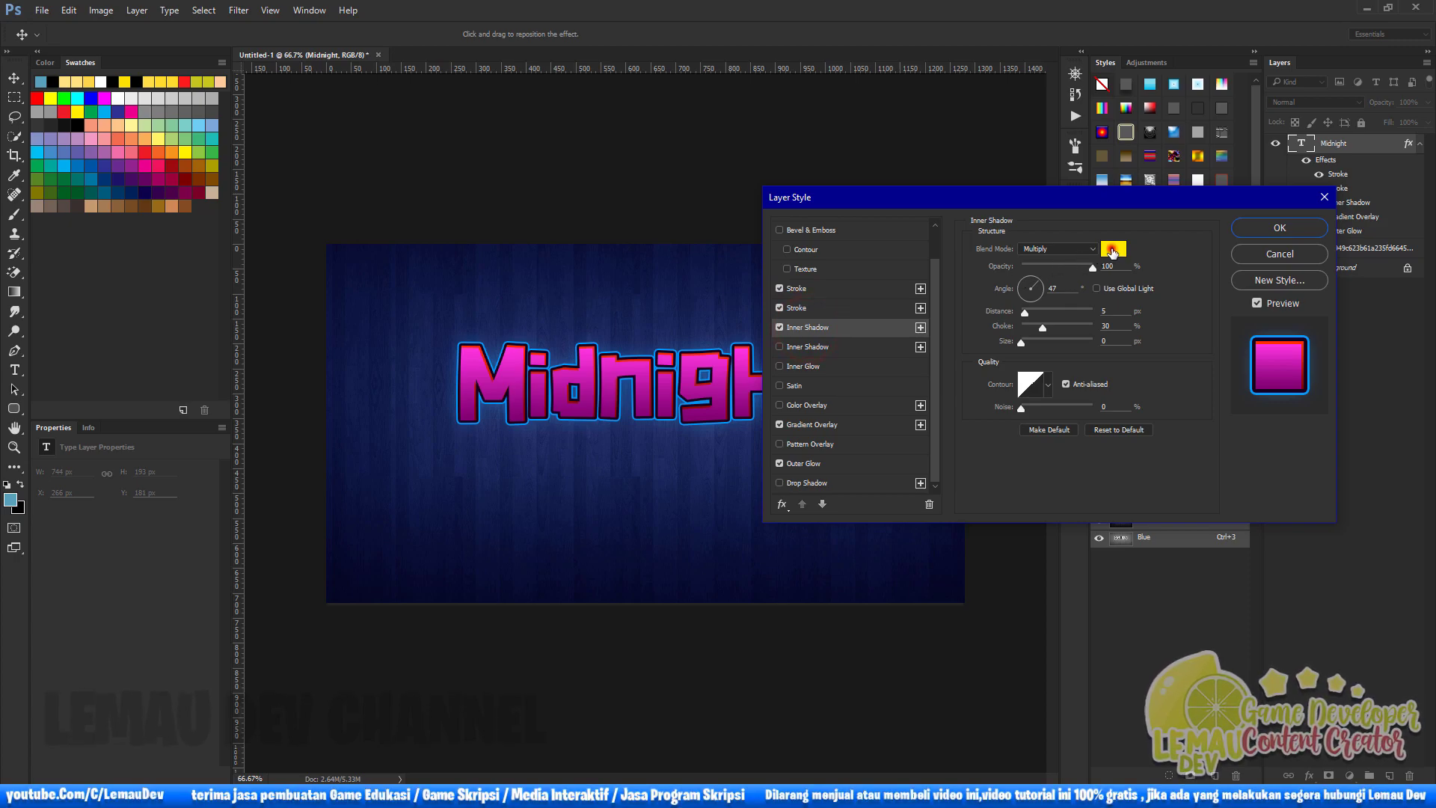
{"action": "left_click", "coordinate": [1112, 249]}
{"action": "left_click_drag", "start_coordinate": [593, 363], "coordinate": [587, 360]}
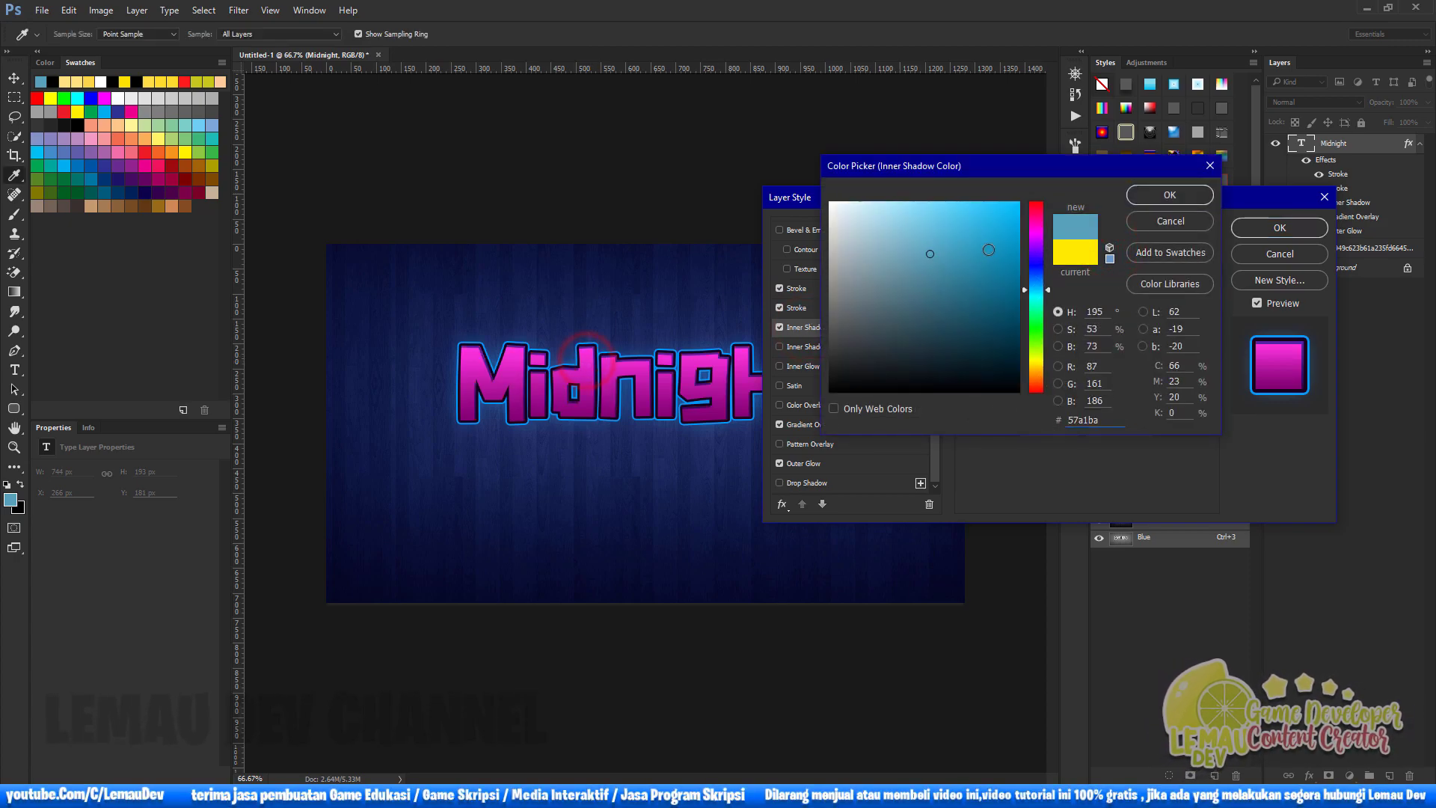
{"action": "left_click_drag", "start_coordinate": [946, 250], "coordinate": [910, 201]}
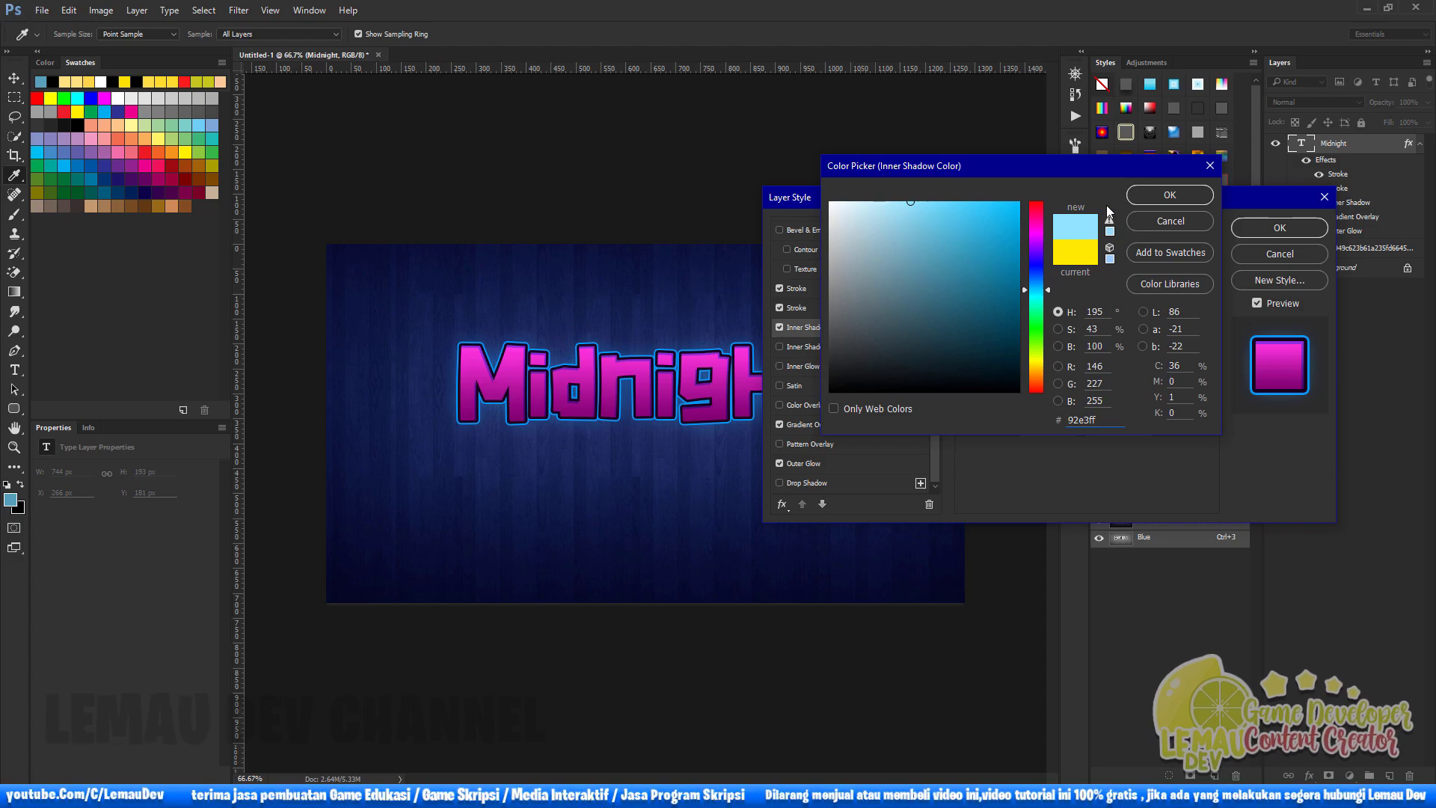
{"action": "left_click", "coordinate": [1131, 196]}
{"action": "left_click", "coordinate": [1079, 251]}
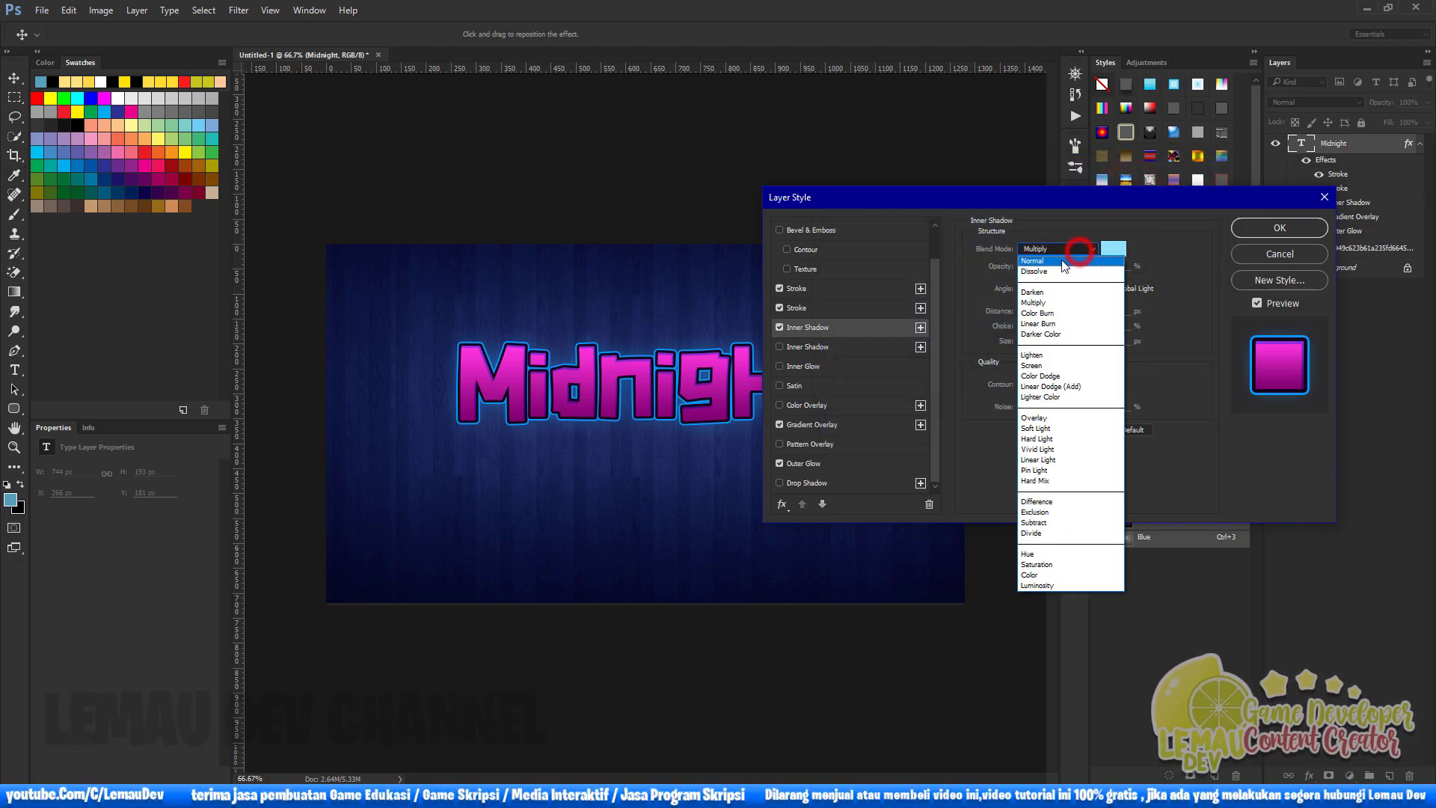
{"action": "left_click", "coordinate": [1037, 366]}
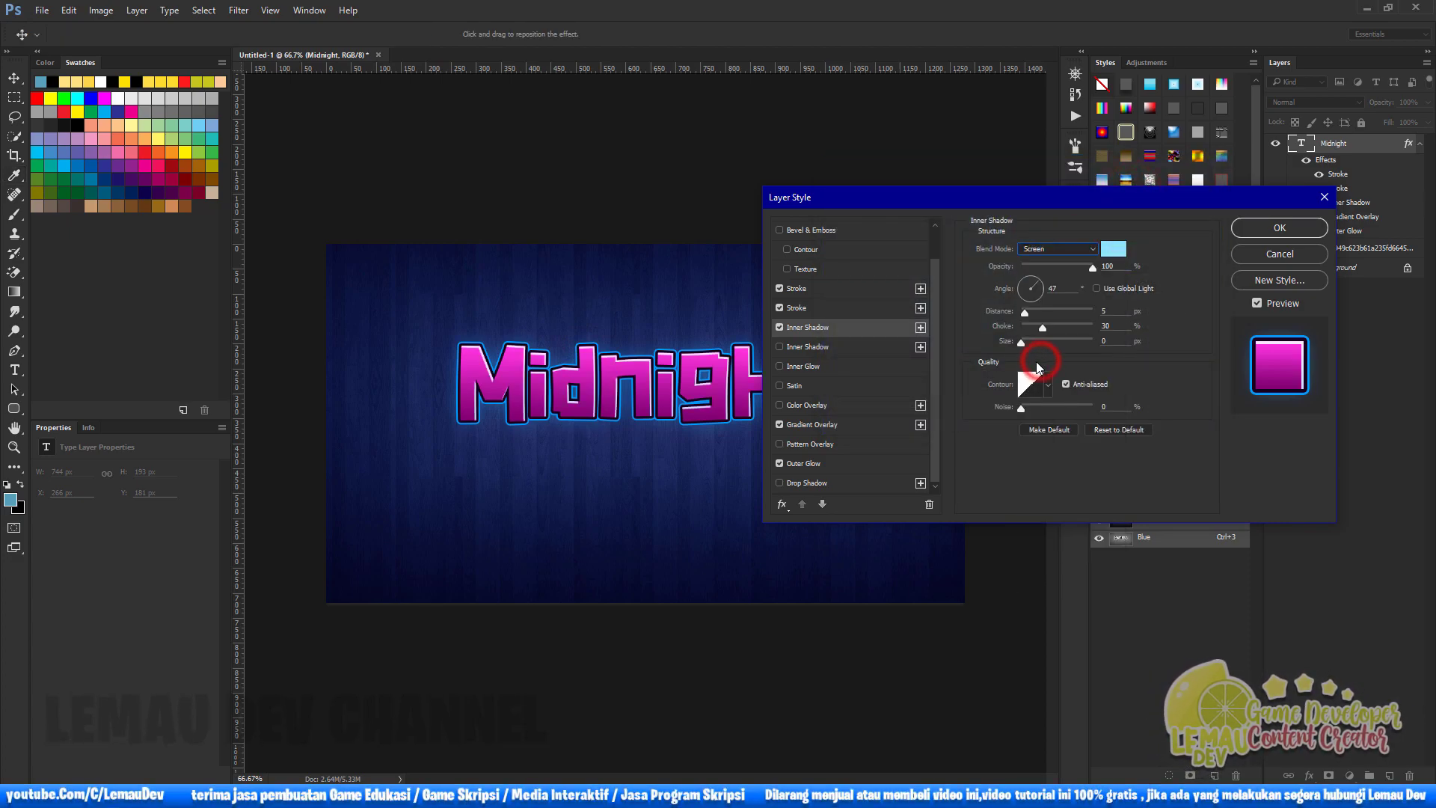
Set the inner shadow's angle to 45°, opacity to 83% and distance to 4 px
{"action": "left_click", "coordinate": [1058, 289]}
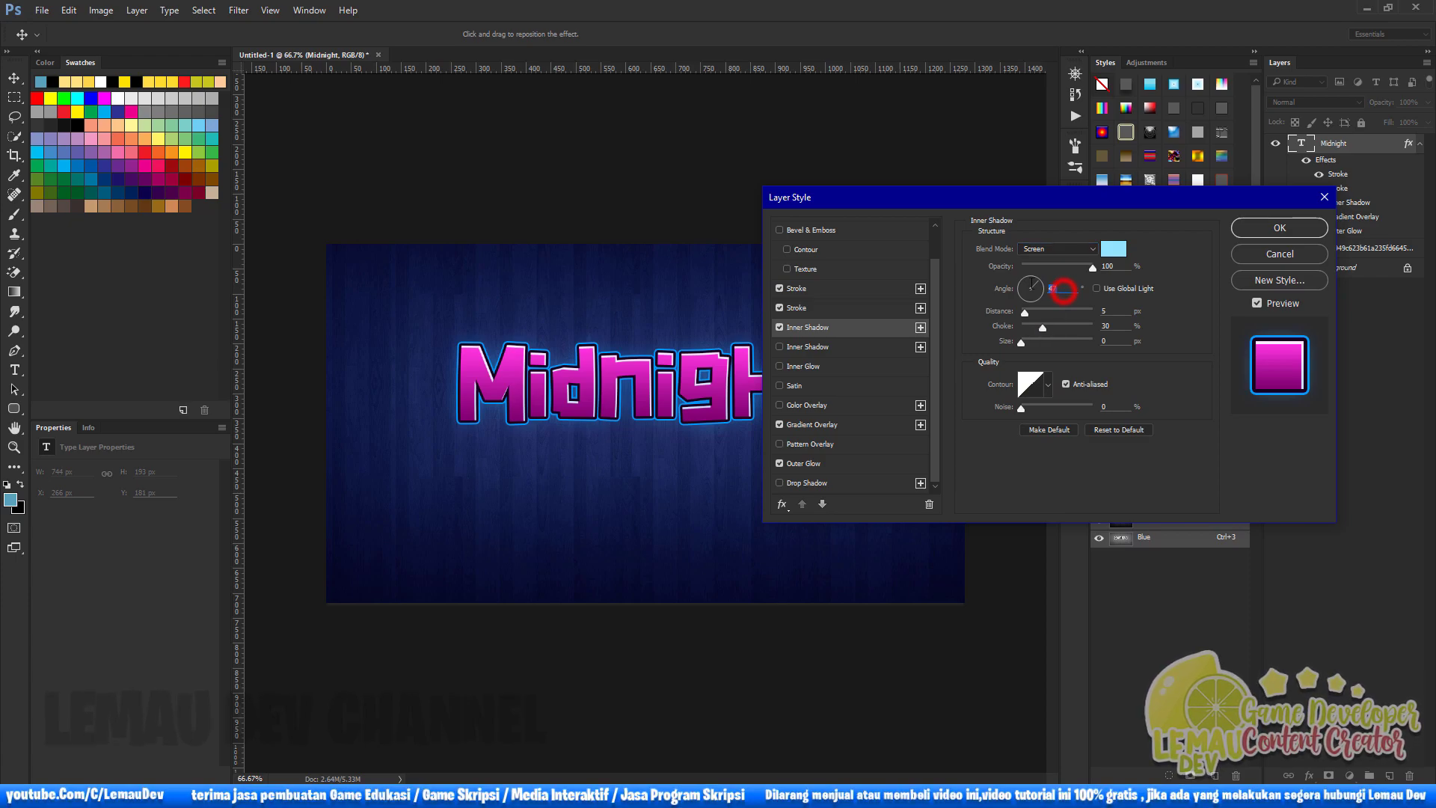
{"action": "left_click", "coordinate": [1029, 288]}
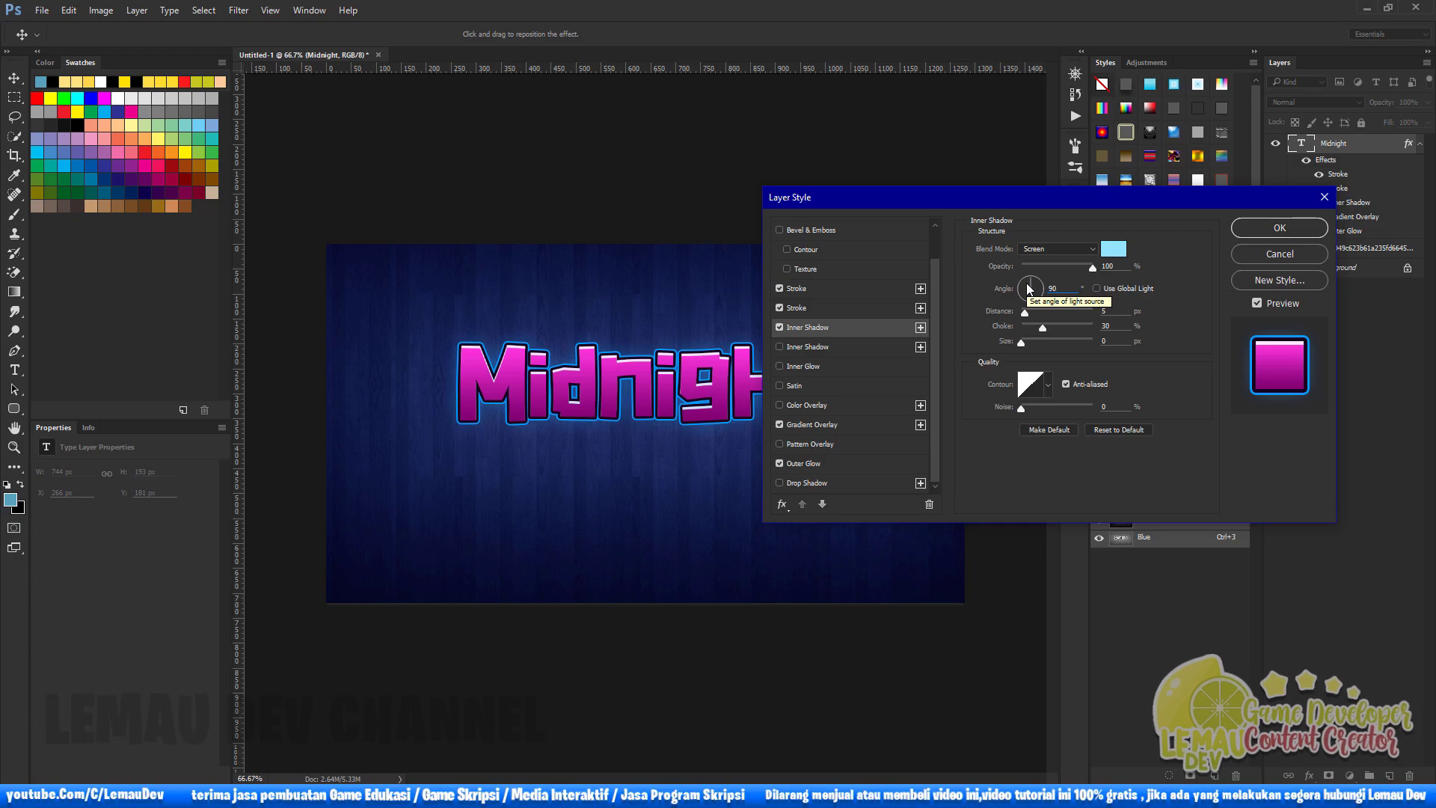
{"action": "type", "text": "45"}
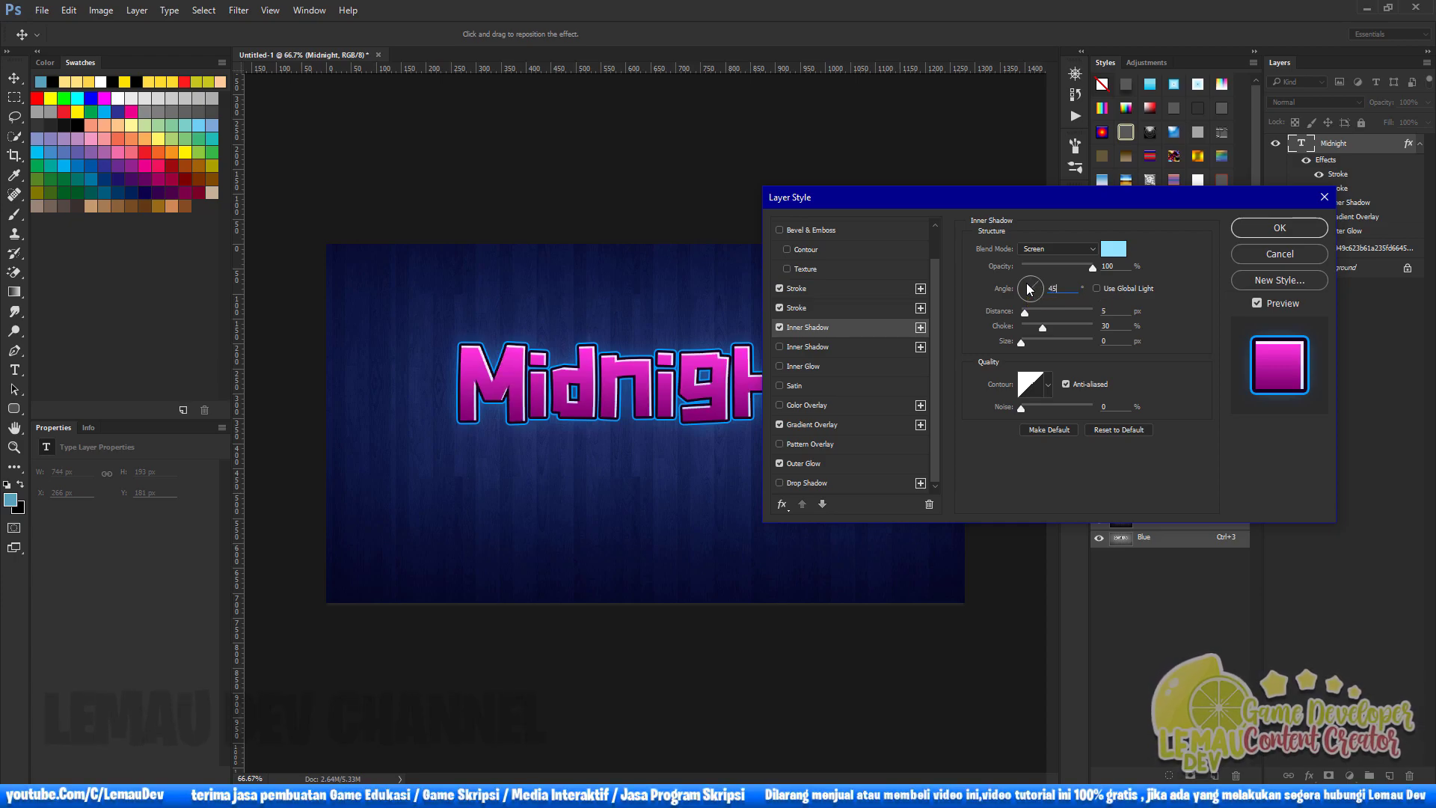
{"action": "left_click_drag", "start_coordinate": [1092, 268], "coordinate": [1082, 269]}
{"action": "double_click", "coordinate": [1115, 309]}
{"action": "type", "text": "3"}
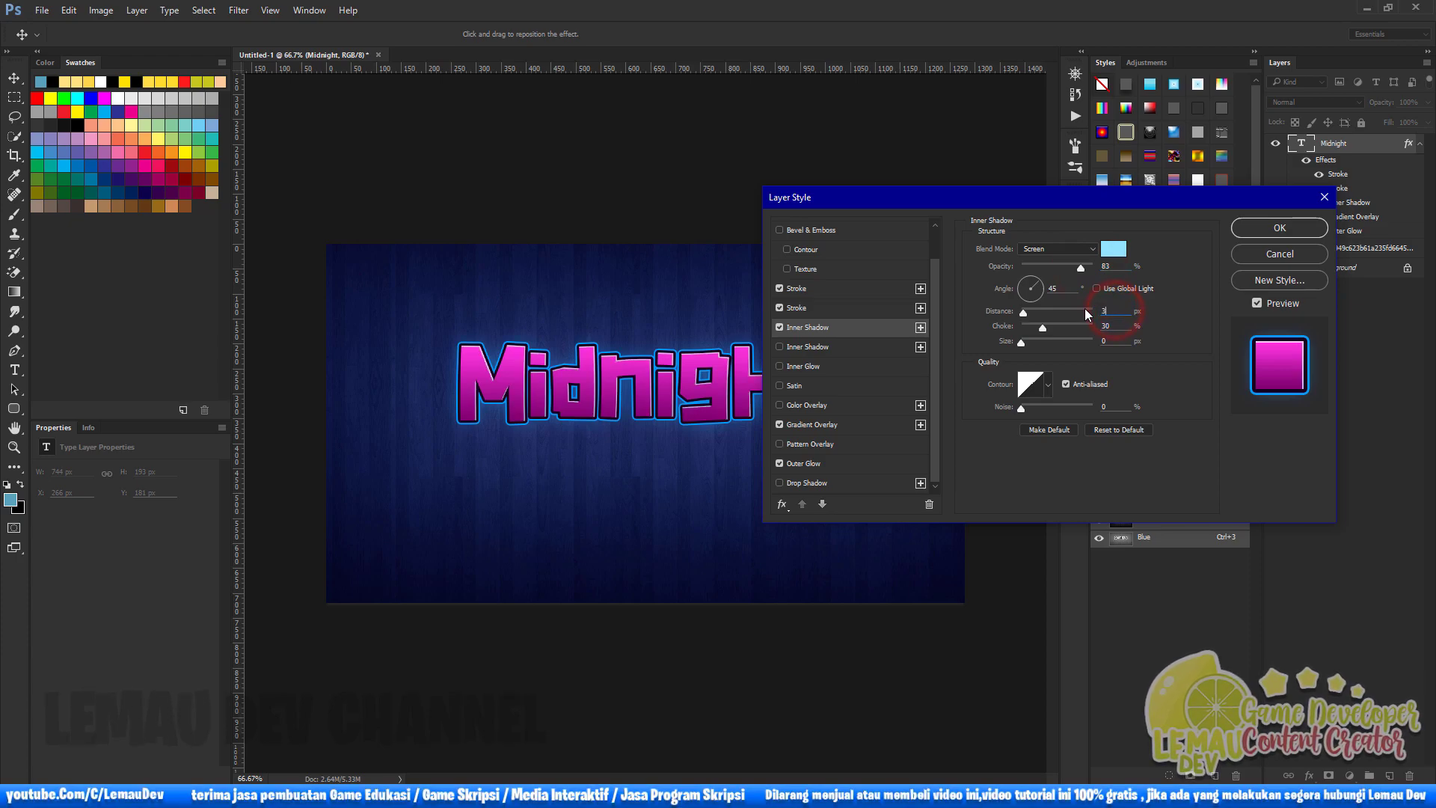
{"action": "double_click", "coordinate": [1115, 311]}
{"action": "type", "text": "4"}
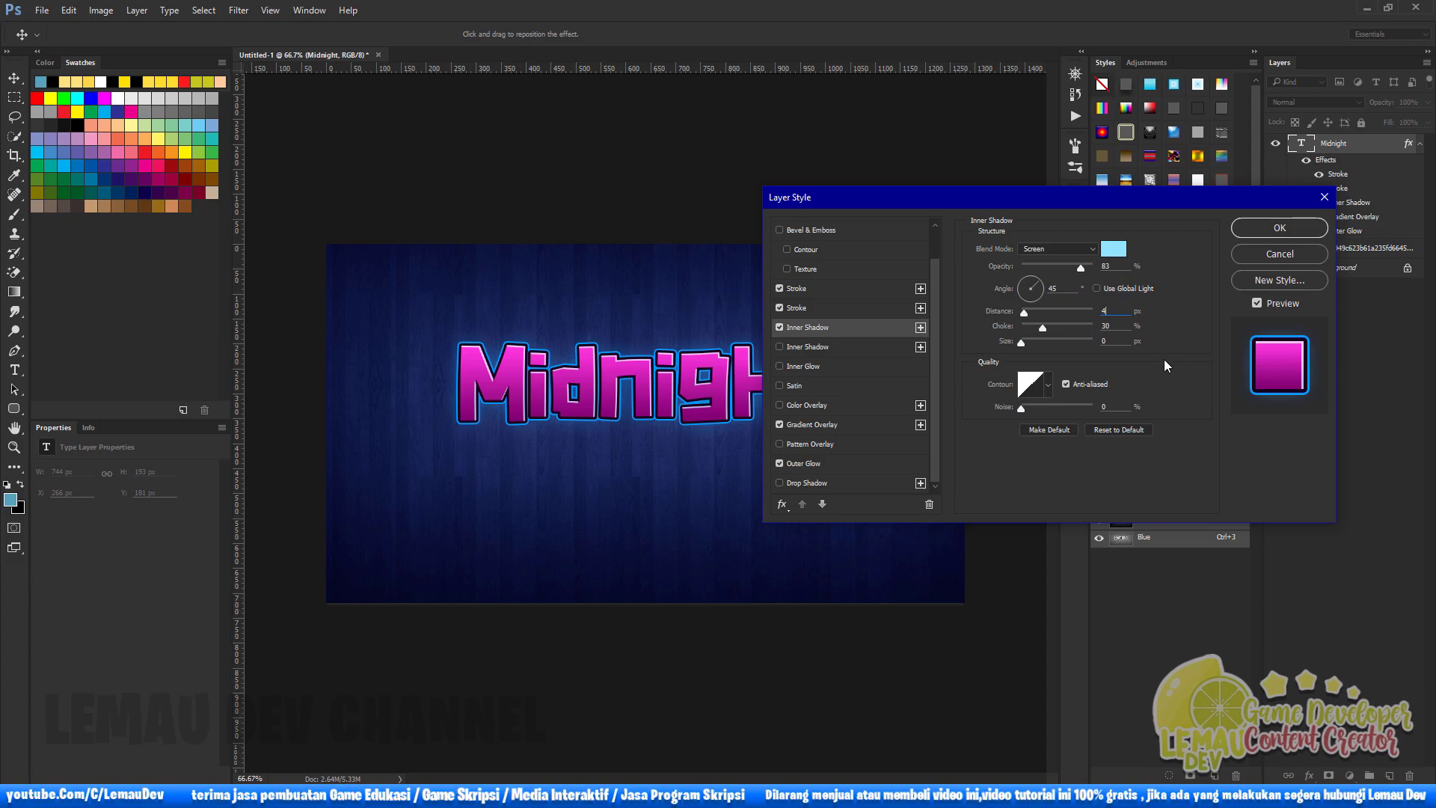
{"action": "left_click", "coordinate": [803, 289]}
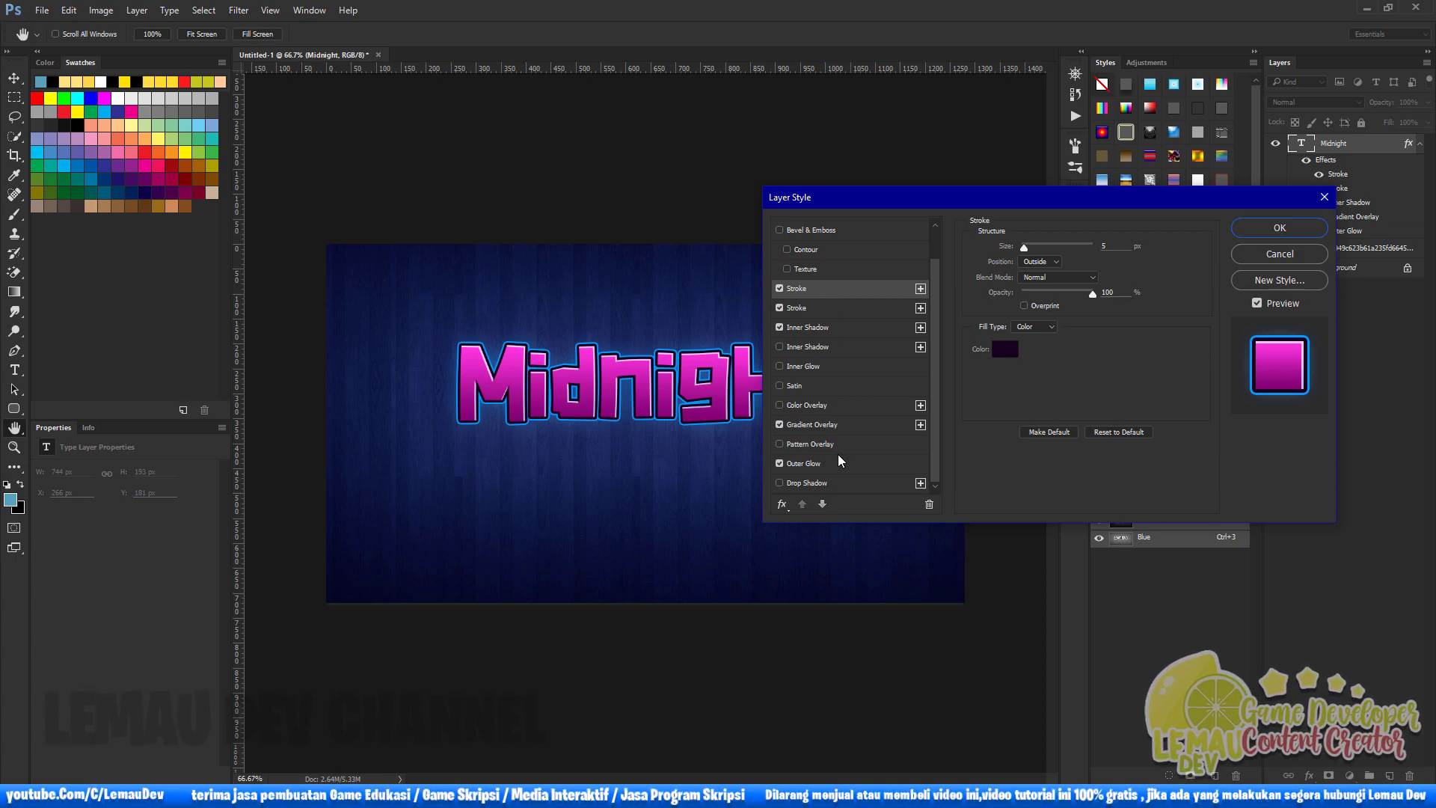
{"action": "left_click", "coordinate": [780, 366]}
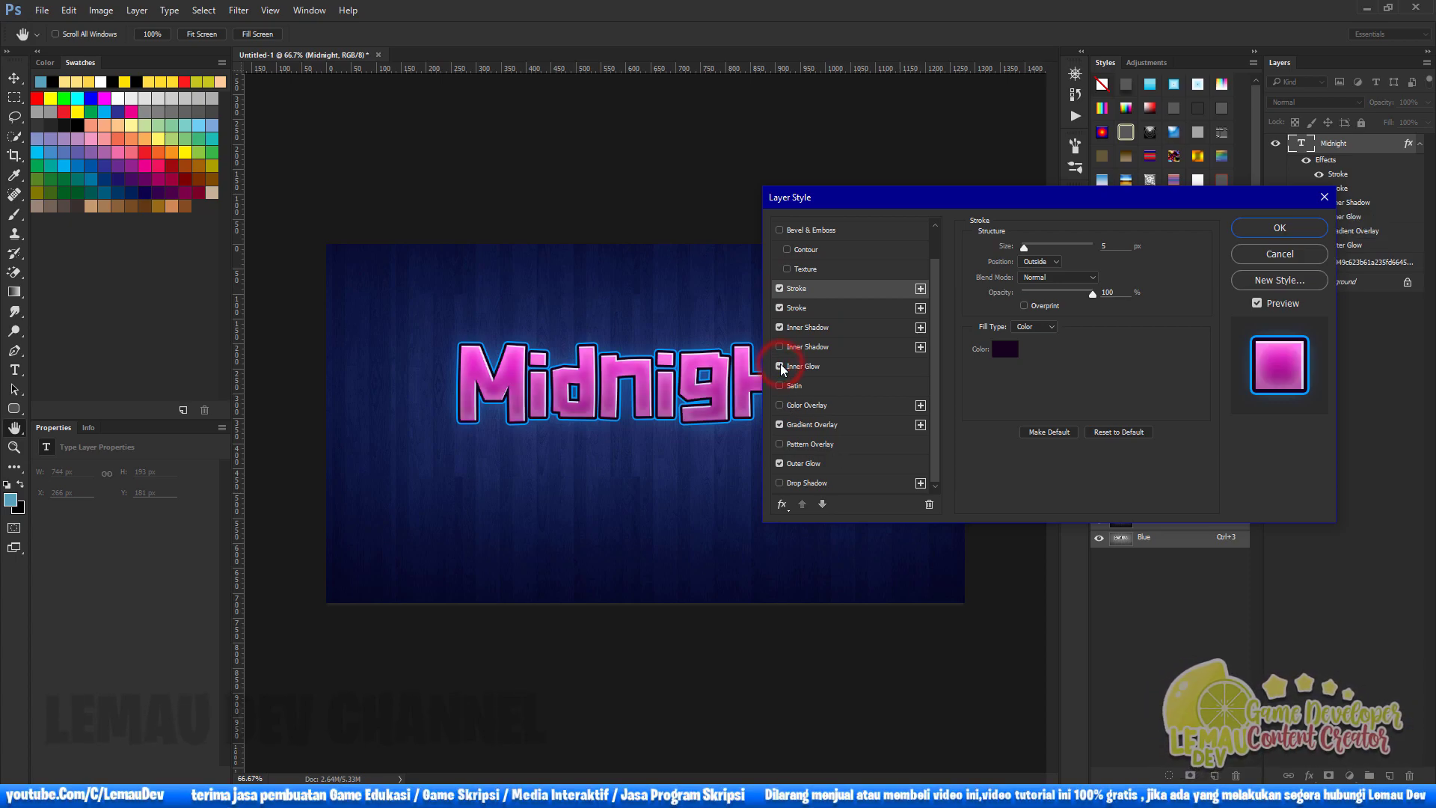
{"action": "left_click", "coordinate": [780, 366]}
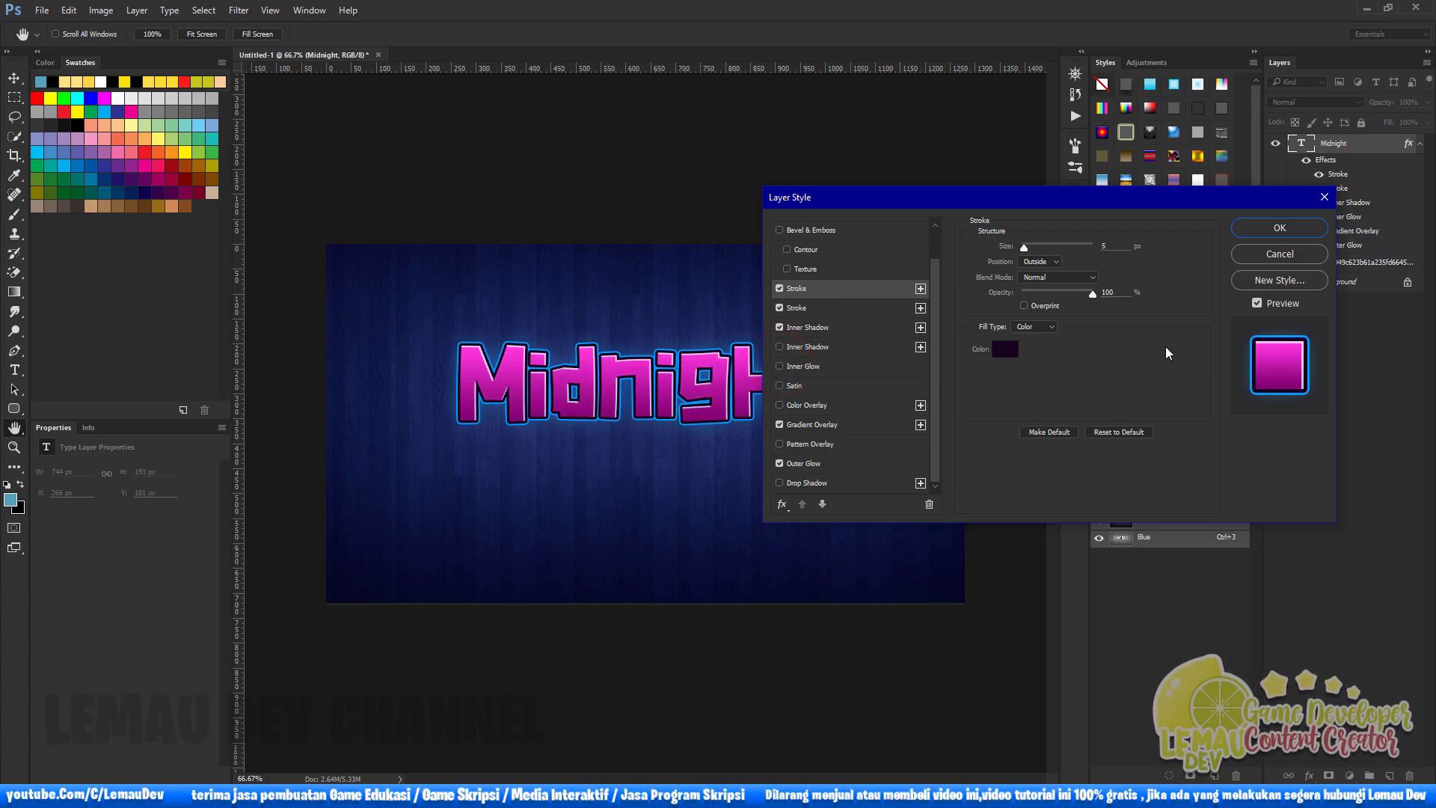
Apply the layer style settings to the "Midnight" text
{"action": "left_click", "coordinate": [1242, 231]}
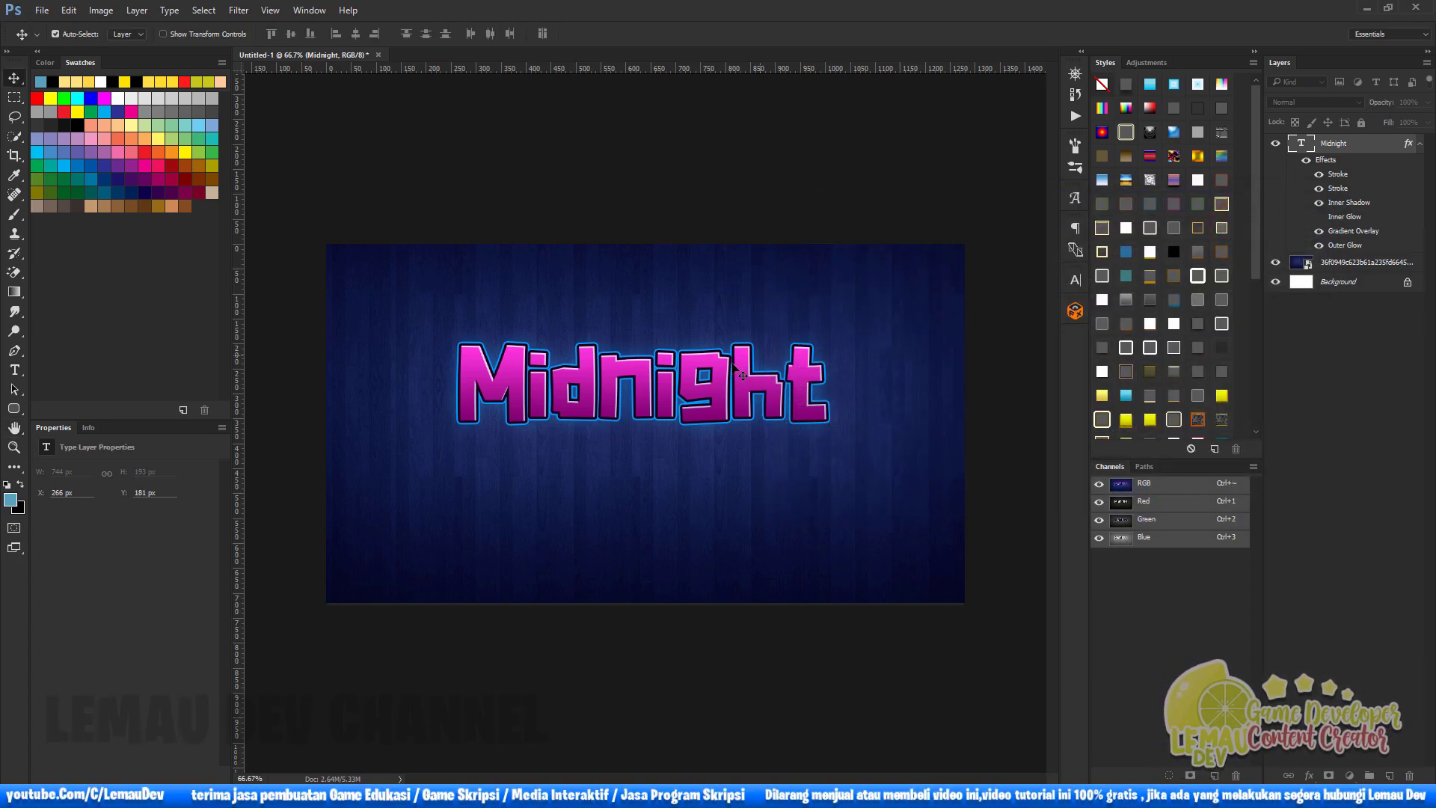
{"action": "scroll", "coordinate": [733, 380], "scroll_direction": "up", "scroll_amount": 2}
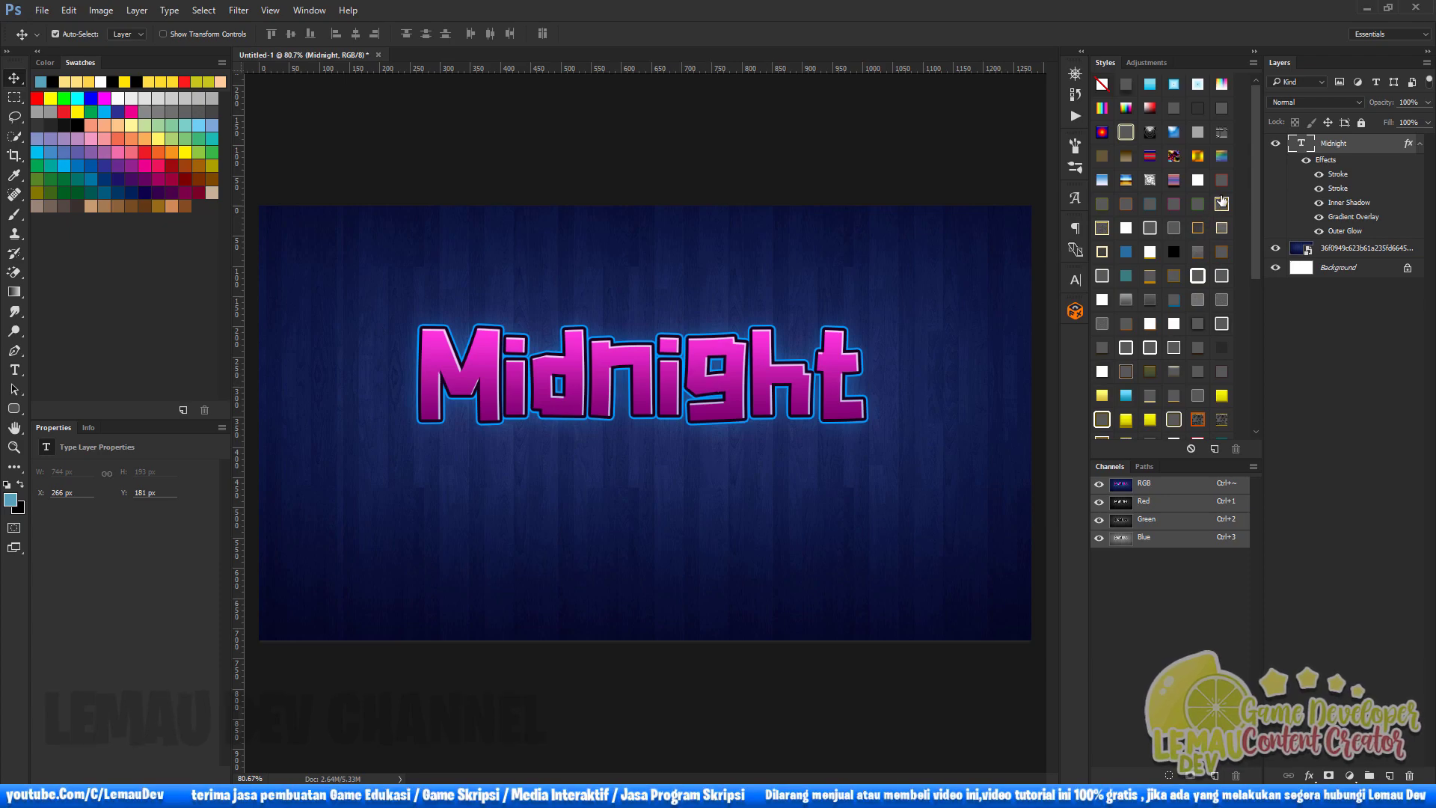
Duplicate the "Midnight" text layer and move the copy directly below the original text
{"action": "right_click", "coordinate": [1375, 148]}
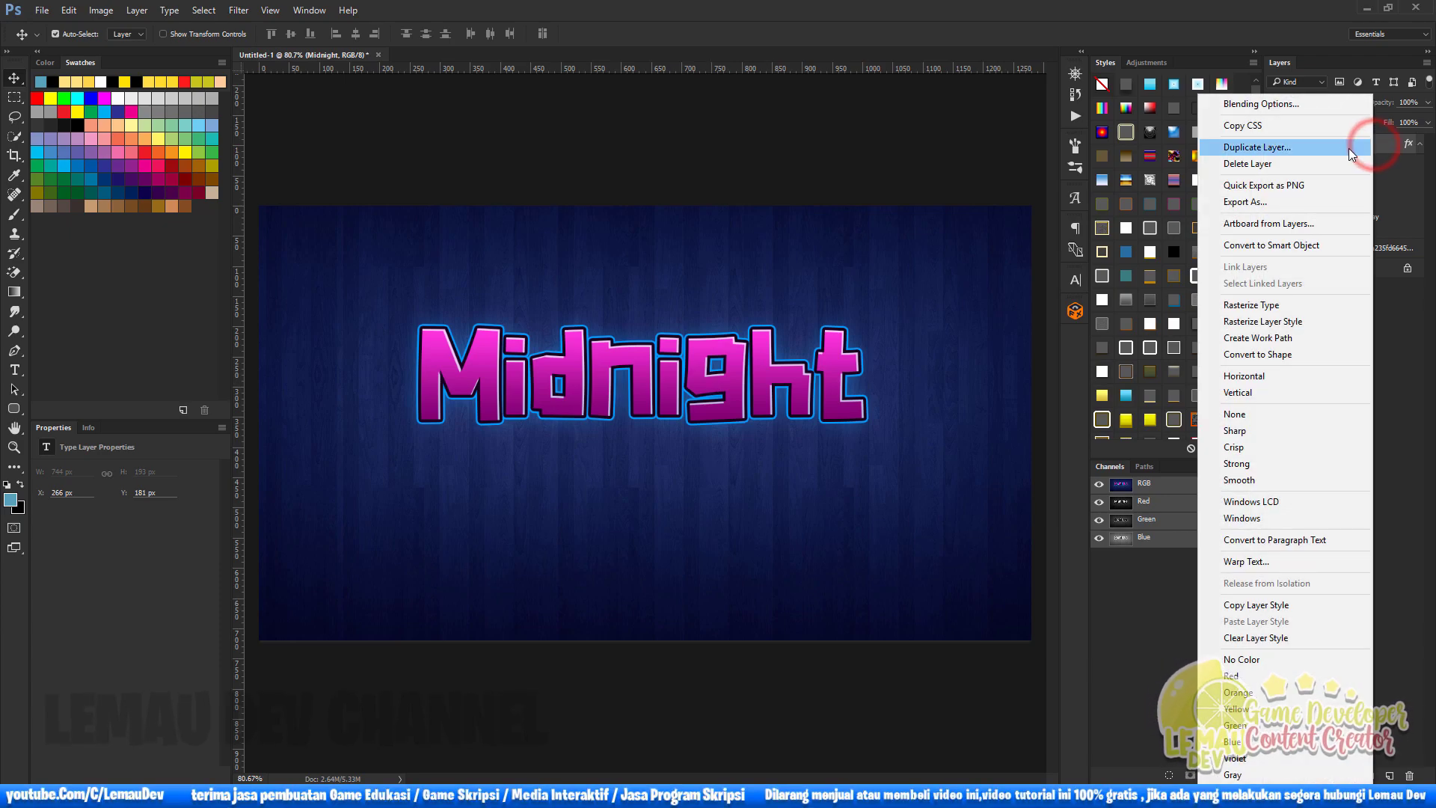
{"action": "left_click", "coordinate": [1303, 146]}
{"action": "left_click", "coordinate": [849, 241]}
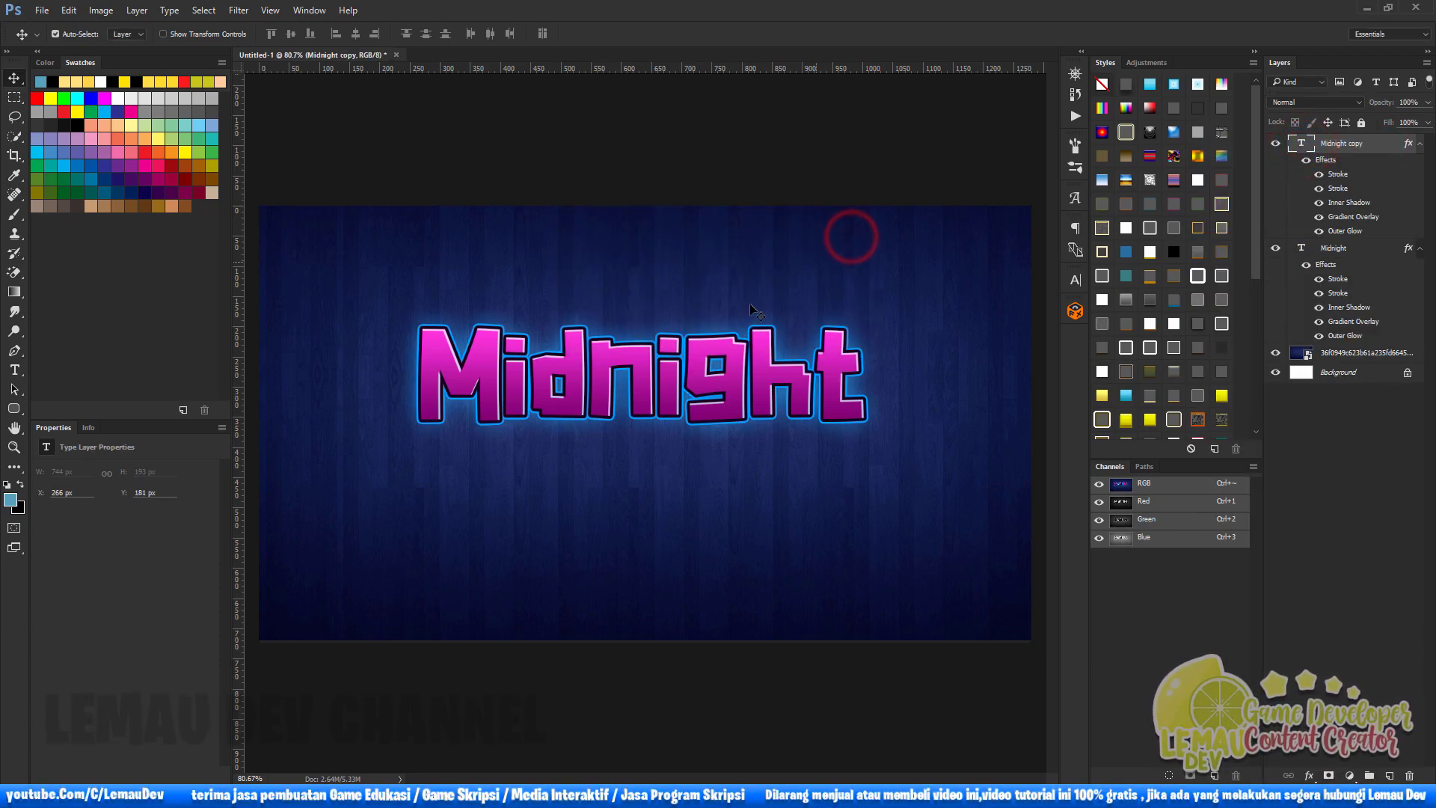
{"action": "left_click_drag", "start_coordinate": [647, 368], "coordinate": [648, 479]}
Replace the wording of the lower text copy with "PartyBoss"
{"action": "key", "text": "t"}
{"action": "left_click", "coordinate": [653, 490]}
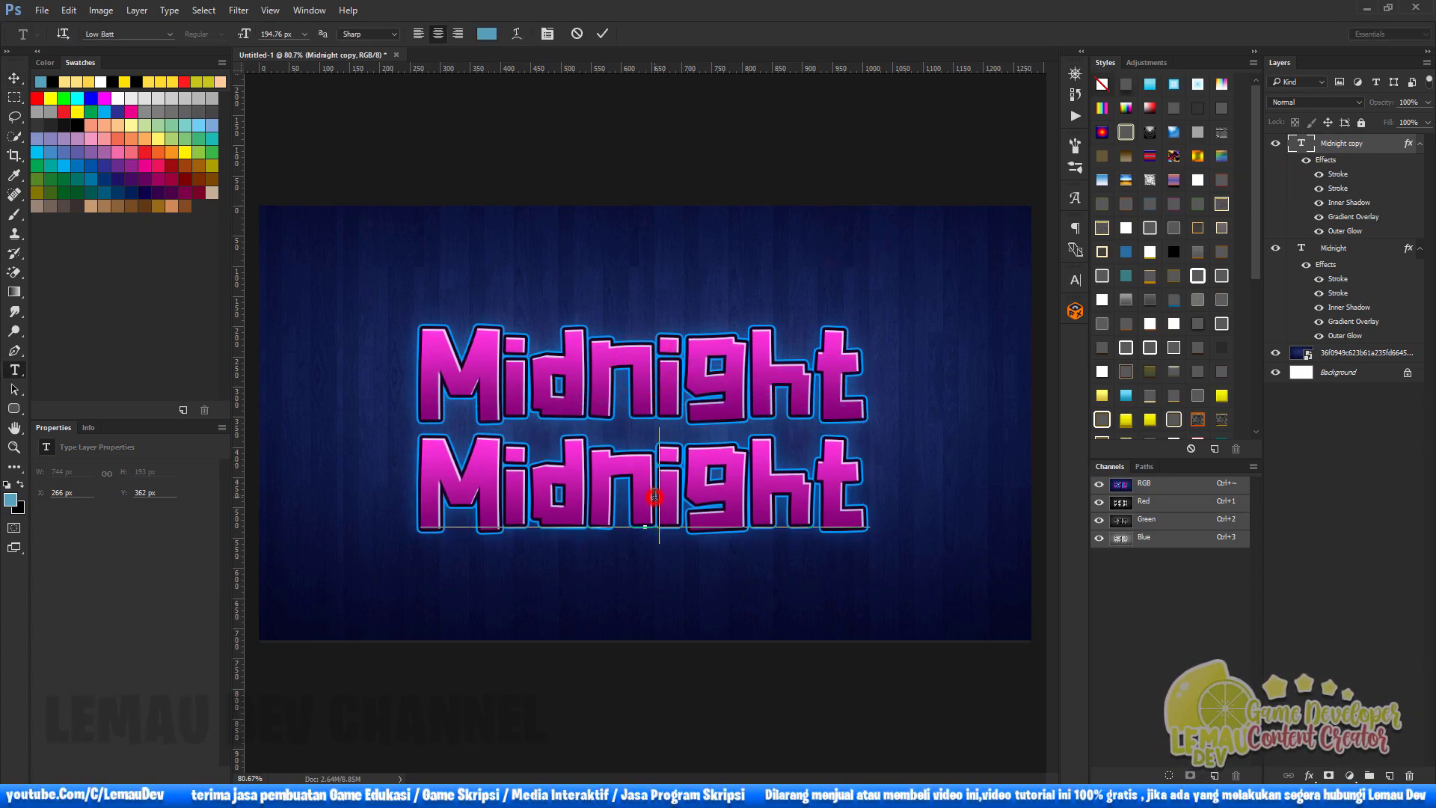
{"action": "key", "text": "ctrl+a"}
{"action": "type", "text": "P"}
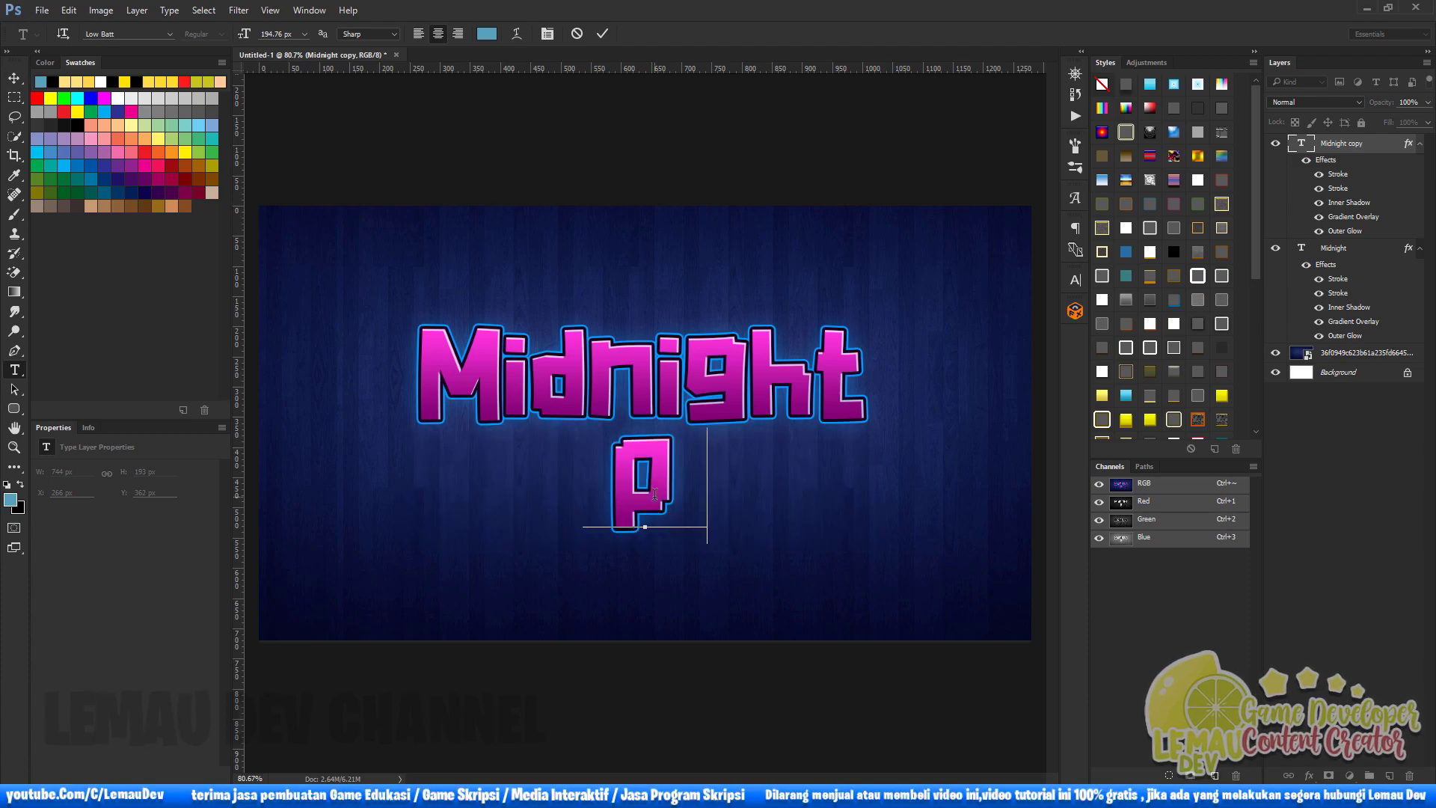
{"action": "type", "text": "arty"}
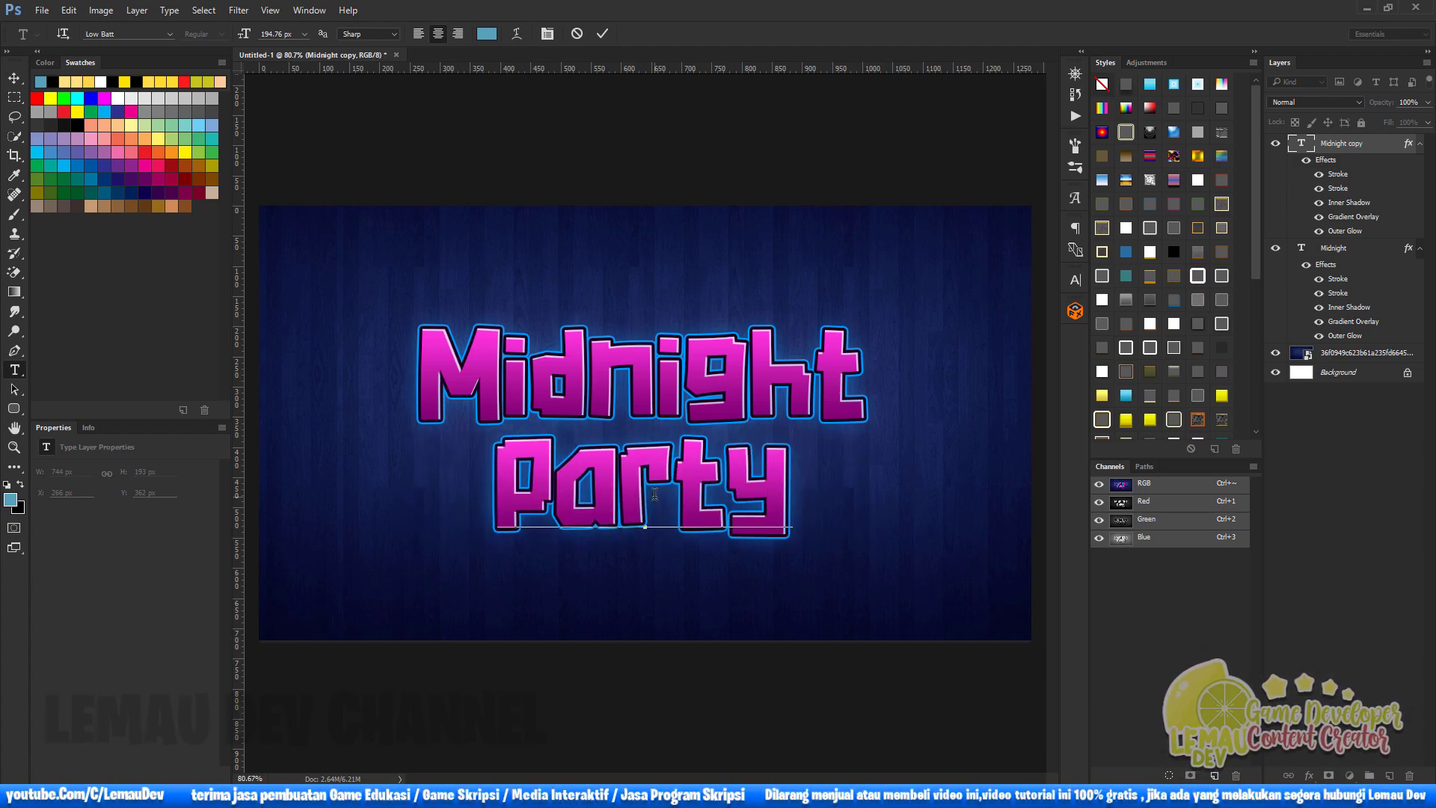
{"action": "type", "text": "Boss"}
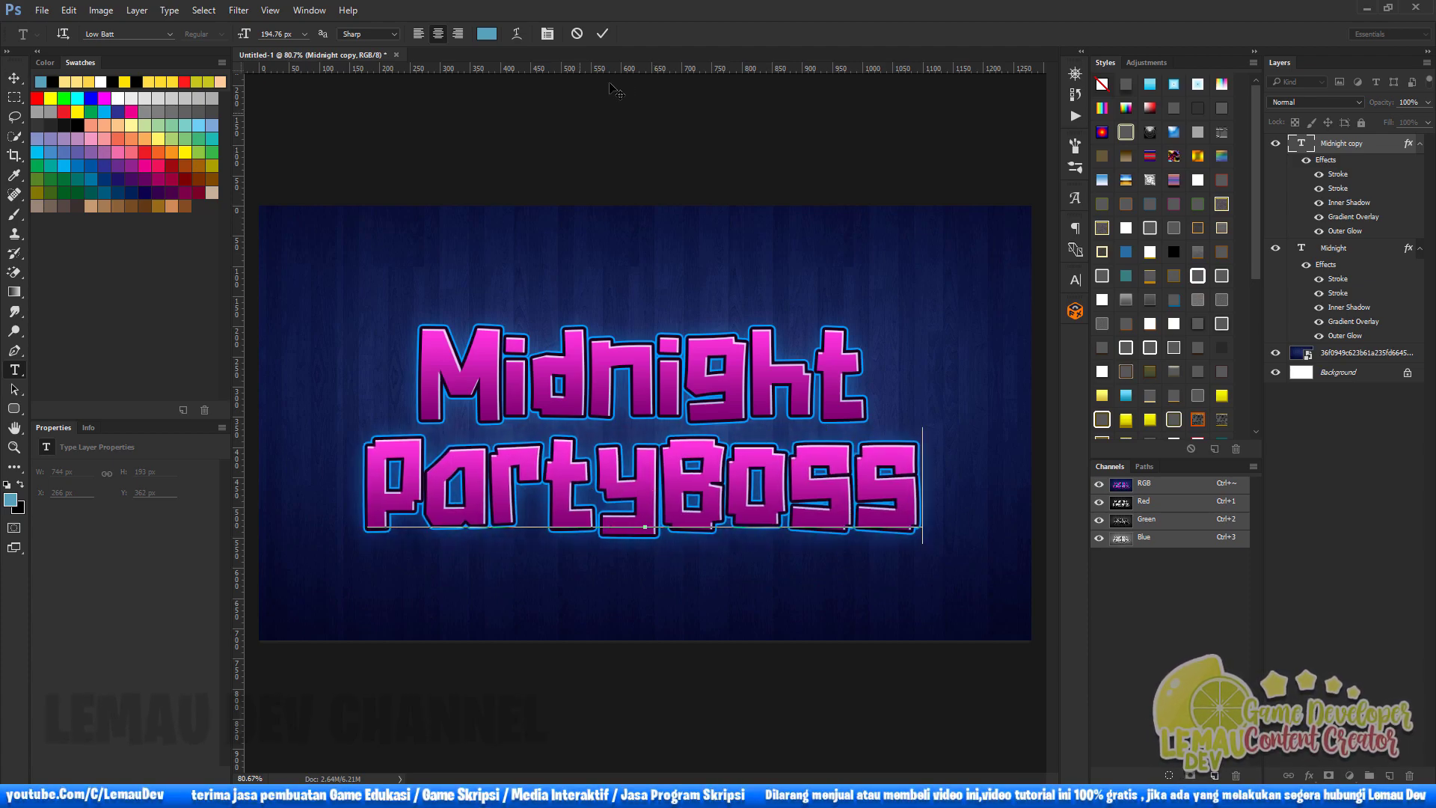
{"action": "left_click", "coordinate": [602, 34]}
Scale the "PartyBoss" text down to match the width of "Midnight" and align it underneath
{"action": "key", "text": "ctrl+t"}
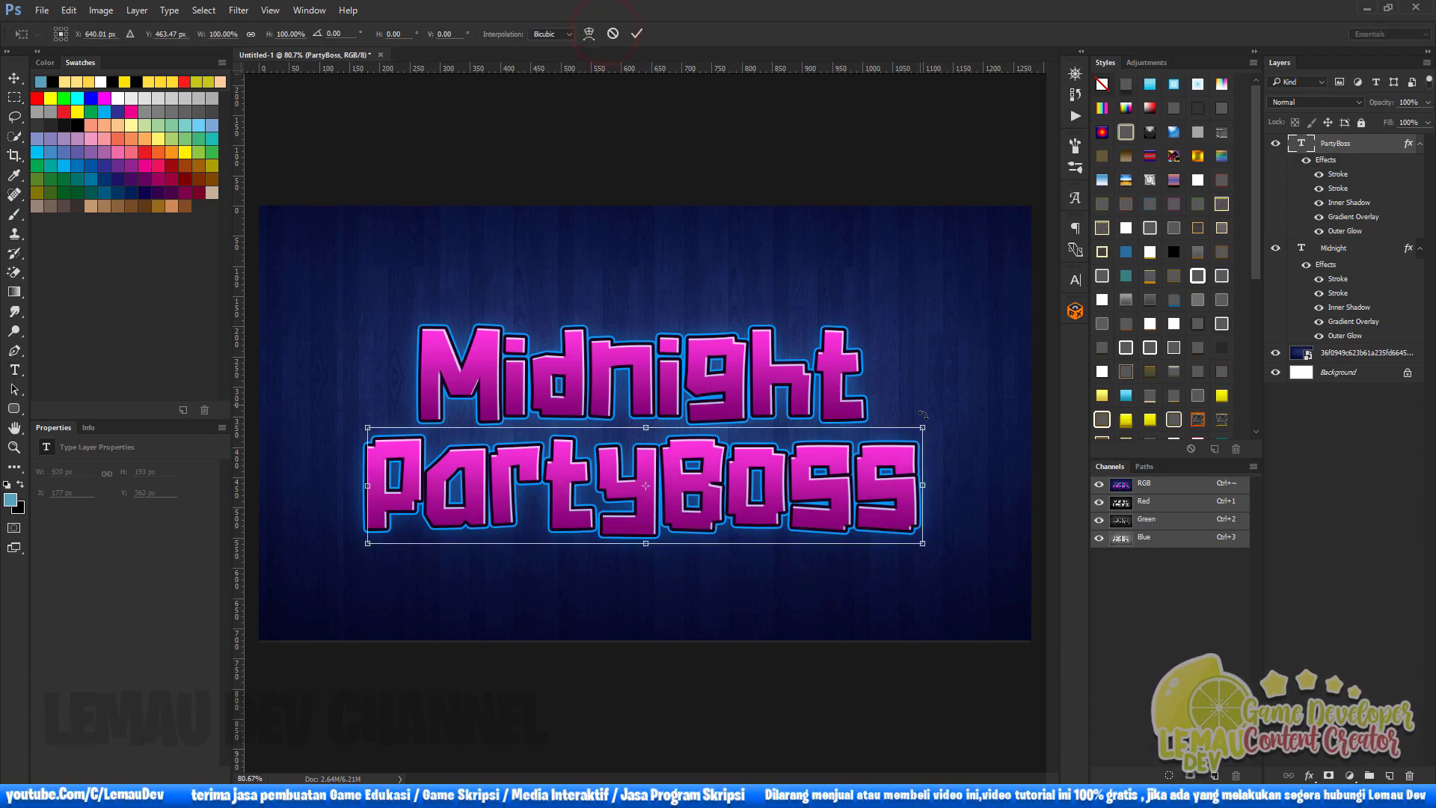
{"action": "left_click_drag", "start_coordinate": [919, 436], "coordinate": [868, 448]}
{"action": "left_click_drag", "start_coordinate": [860, 497], "coordinate": [850, 487]}
{"action": "left_click", "coordinate": [636, 33]}
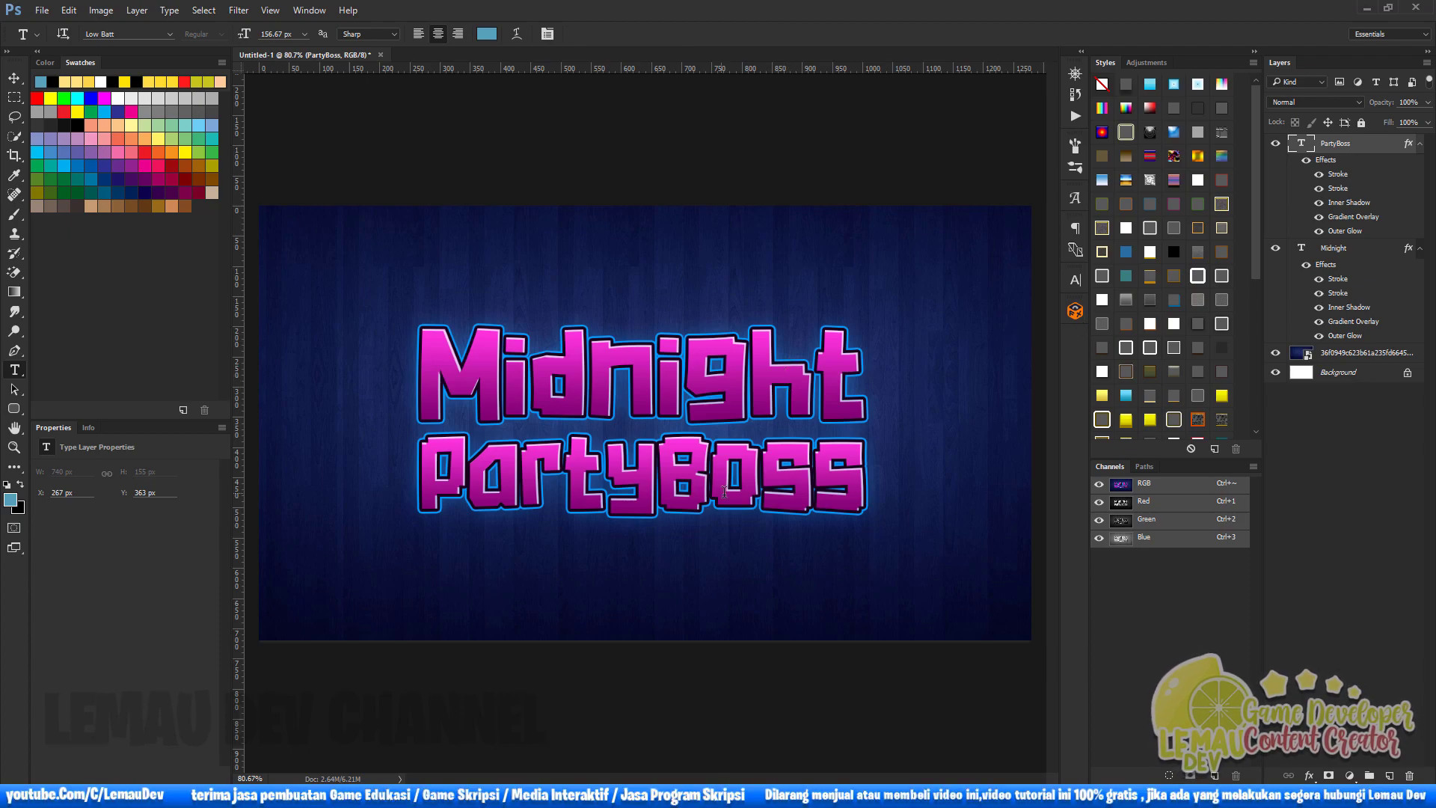
Hide the Gradient Overlay on the "PartyBoss" layer and colour the word "Party" yellow #f6ff00
{"action": "left_click", "coordinate": [1318, 218]}
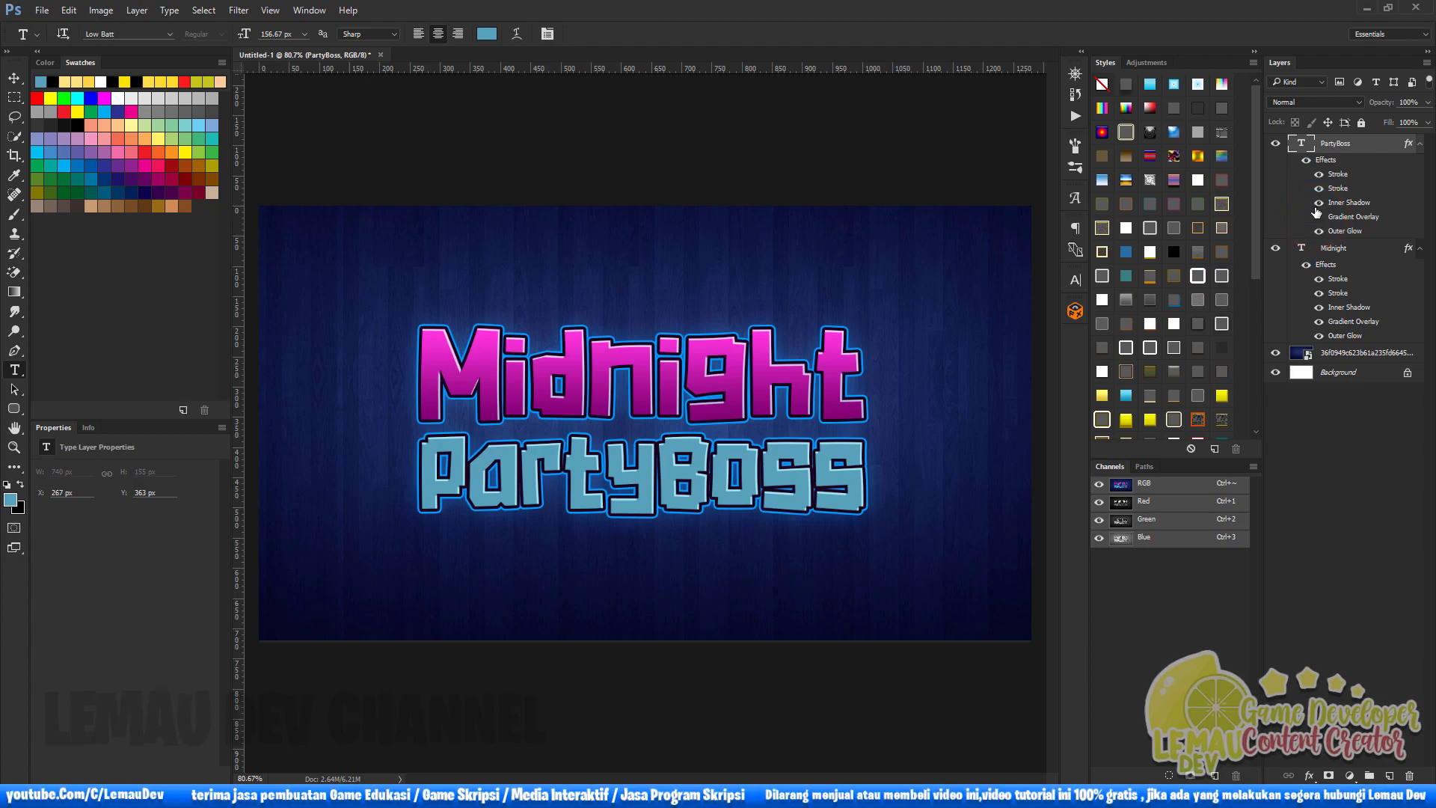
{"action": "left_click_drag", "start_coordinate": [648, 482], "coordinate": [420, 486]}
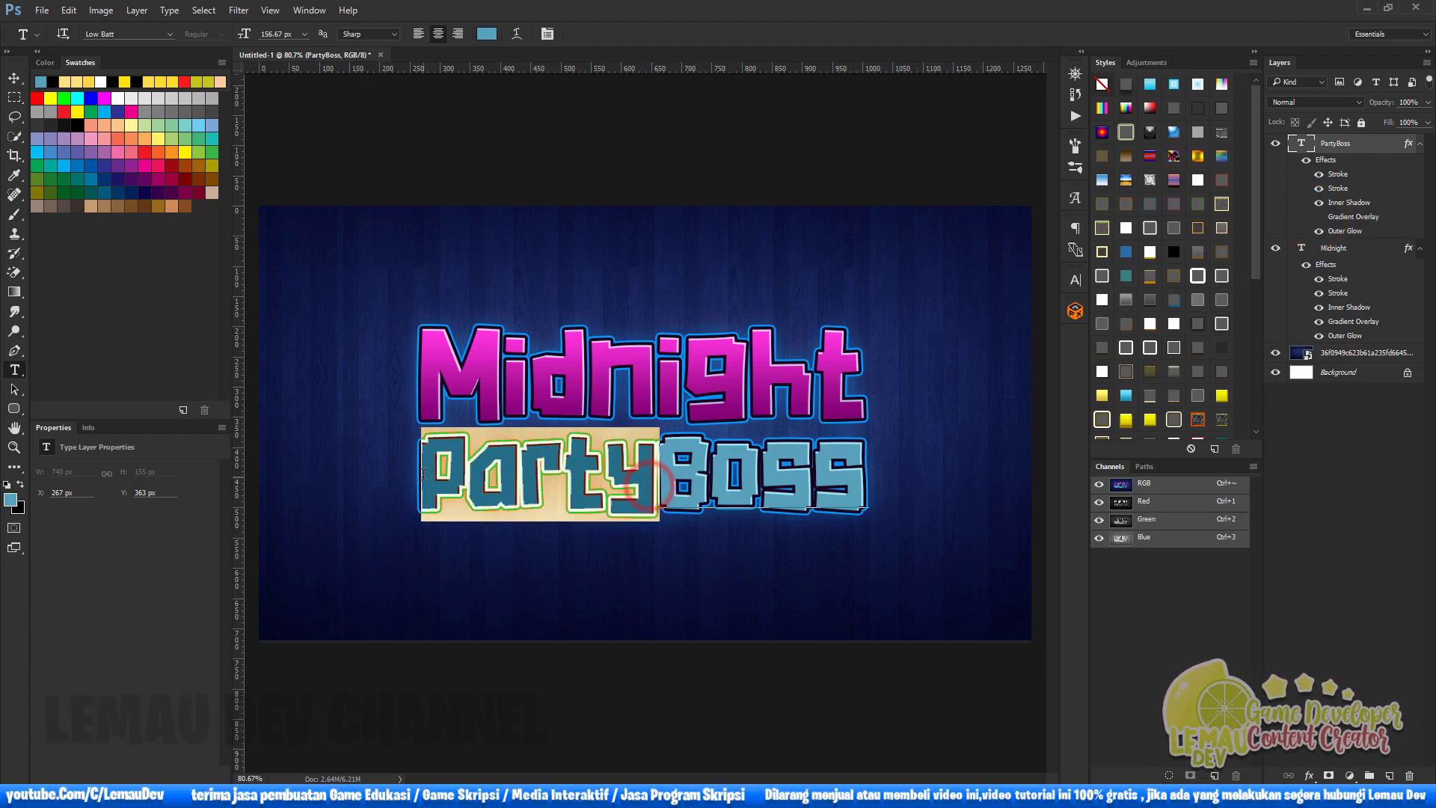
{"action": "left_click", "coordinate": [487, 34]}
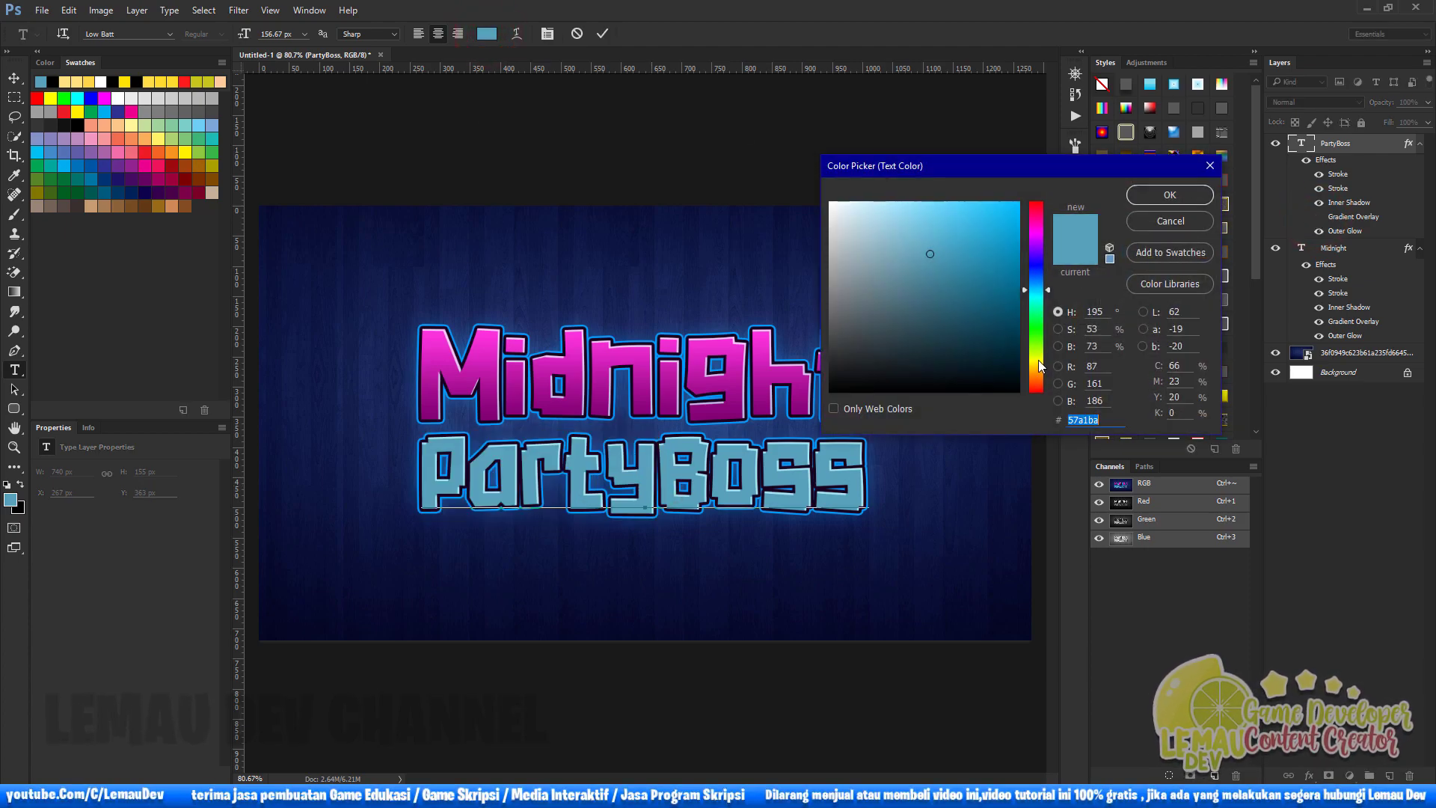
{"action": "left_click", "coordinate": [1037, 361]}
{"action": "left_click_drag", "start_coordinate": [952, 283], "coordinate": [1041, 157]}
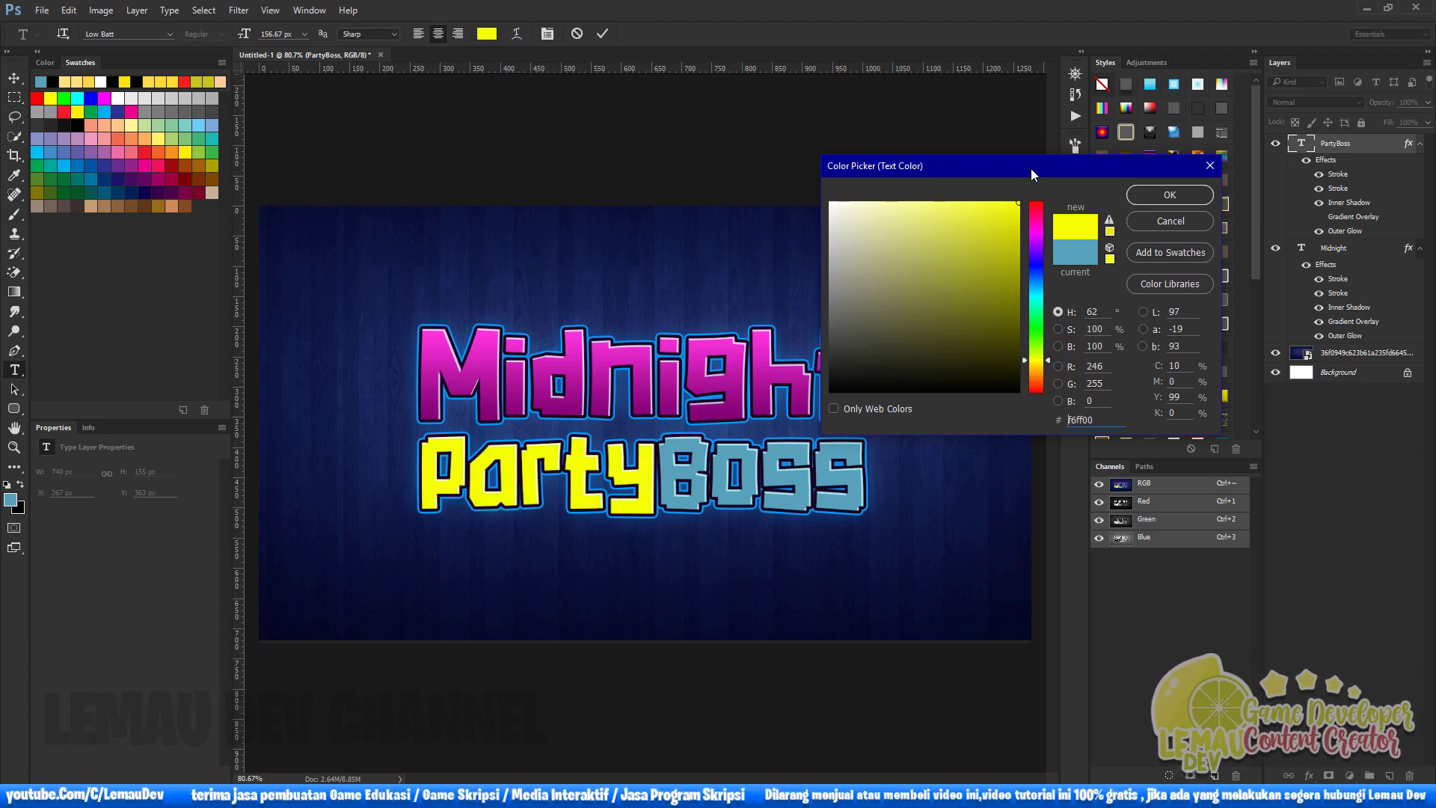
{"action": "left_click", "coordinate": [1142, 196]}
Colour the word "Boss" white #ffffff and commit the text edit
{"action": "left_click_drag", "start_coordinate": [661, 474], "coordinate": [852, 471]}
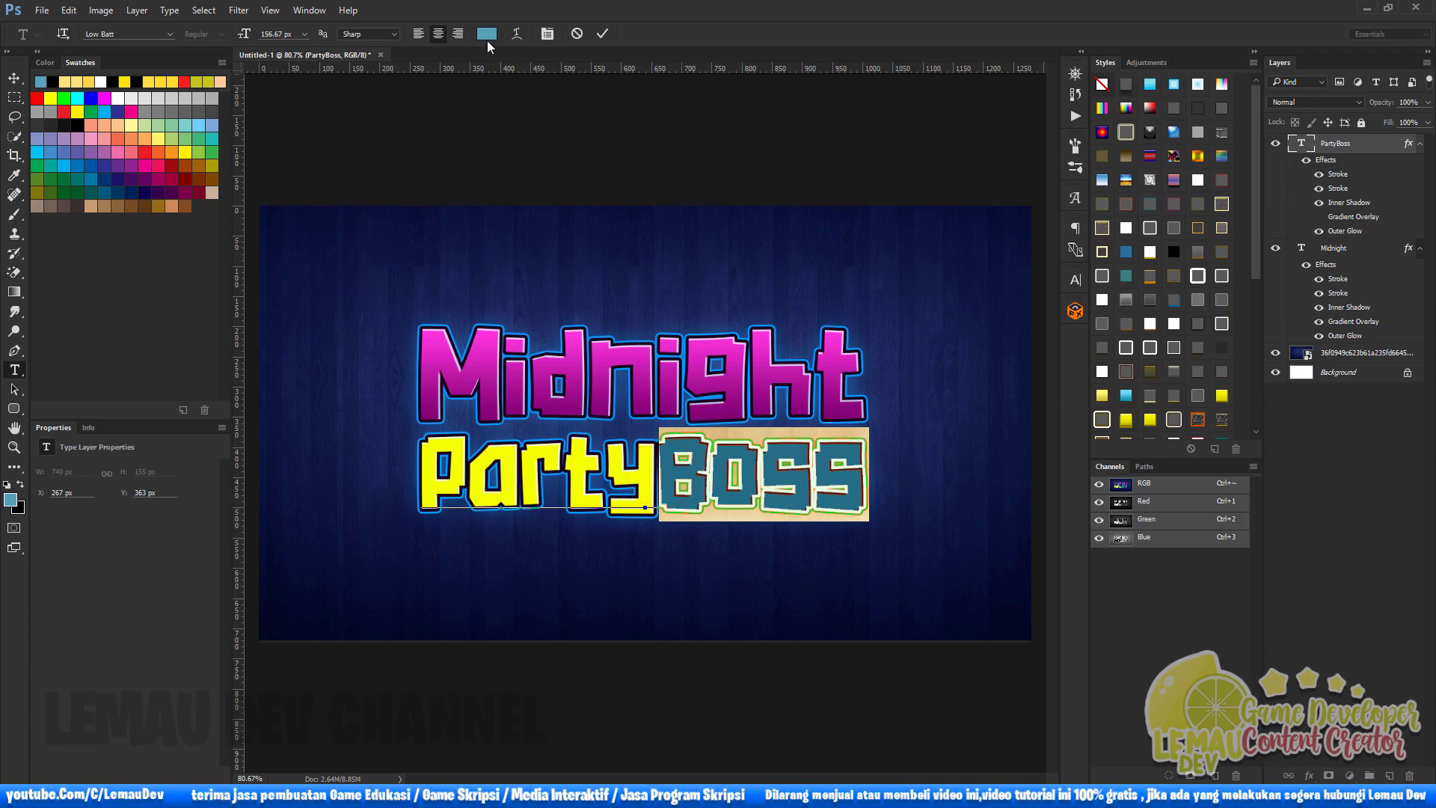
{"action": "left_click", "coordinate": [487, 34]}
{"action": "left_click", "coordinate": [827, 204]}
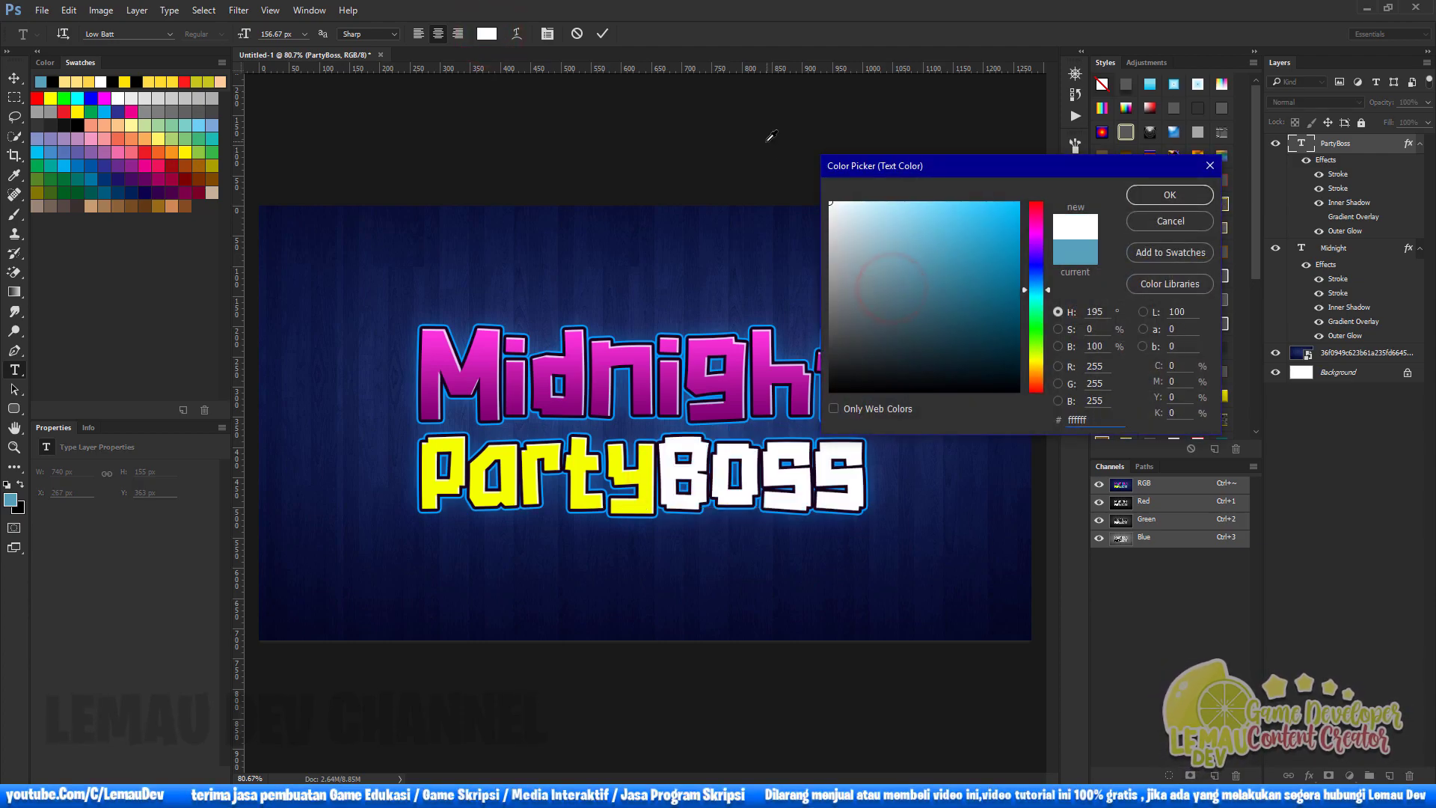
{"action": "left_click", "coordinate": [1180, 192]}
{"action": "left_click", "coordinate": [599, 33]}
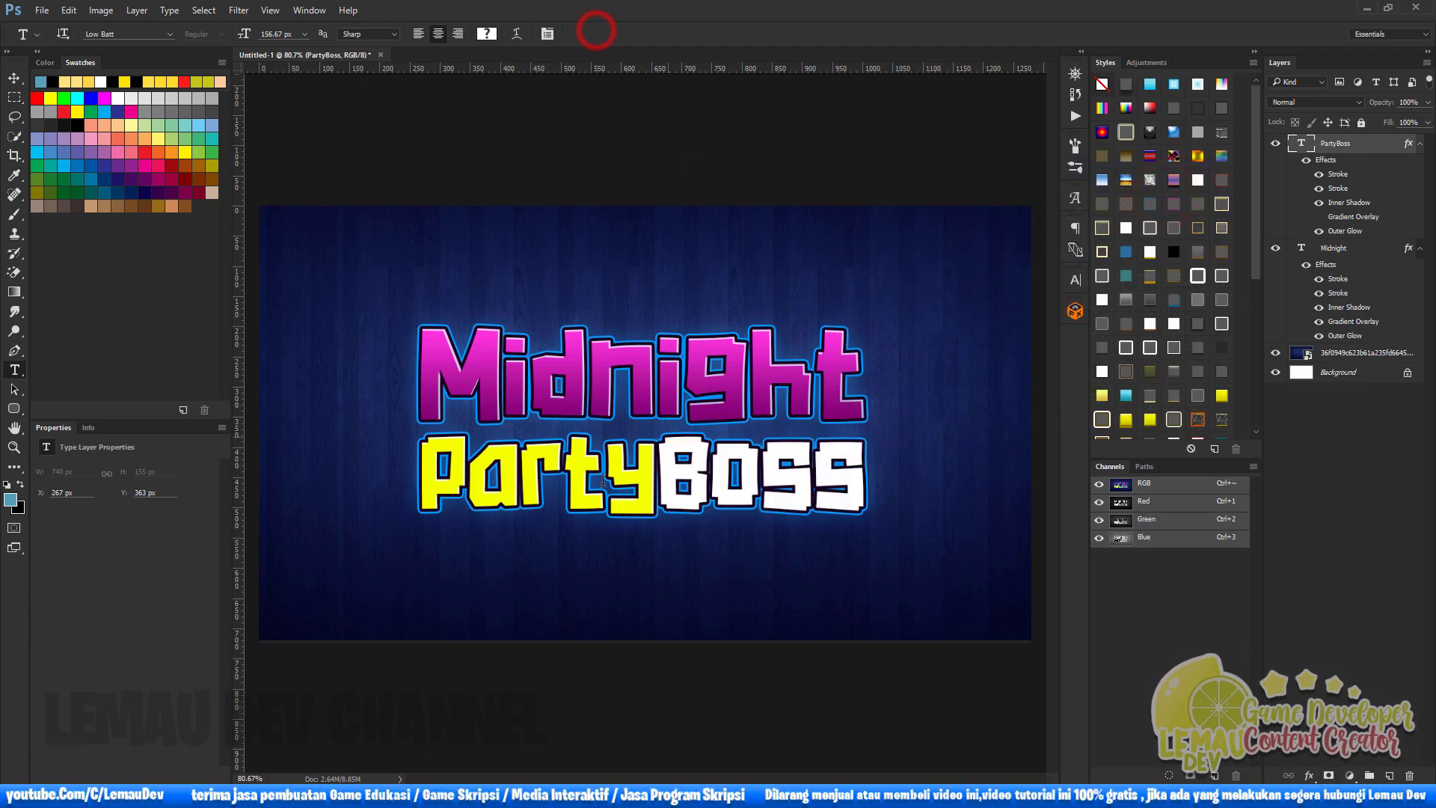
Move the "PartyBoss" text up closer to "Midnight", to a Y position of about 354 px
{"action": "scroll", "coordinate": [627, 454], "scroll_direction": "up", "scroll_amount": 2}
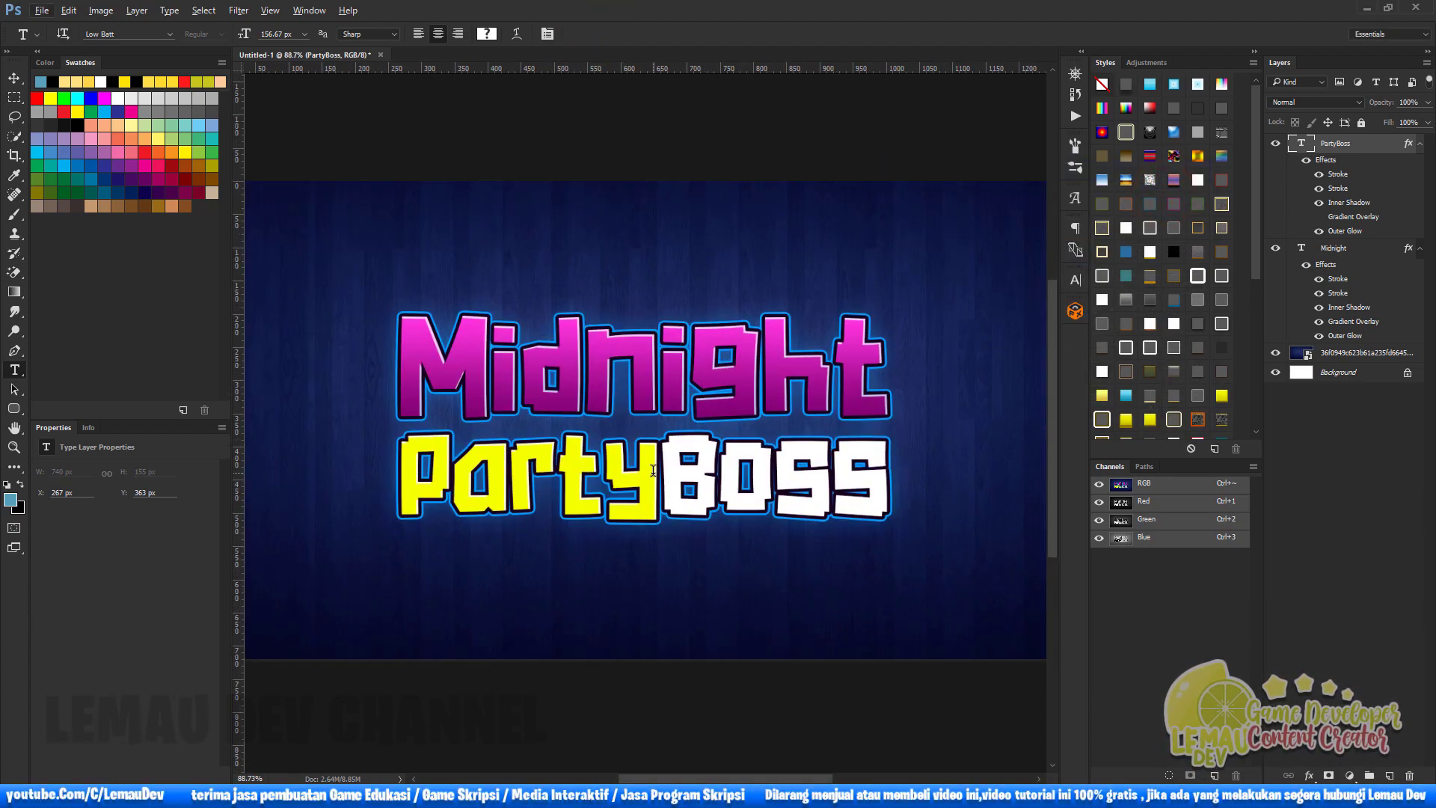
{"action": "key", "text": "v"}
{"action": "left_click_drag", "start_coordinate": [650, 480], "coordinate": [656, 474]}
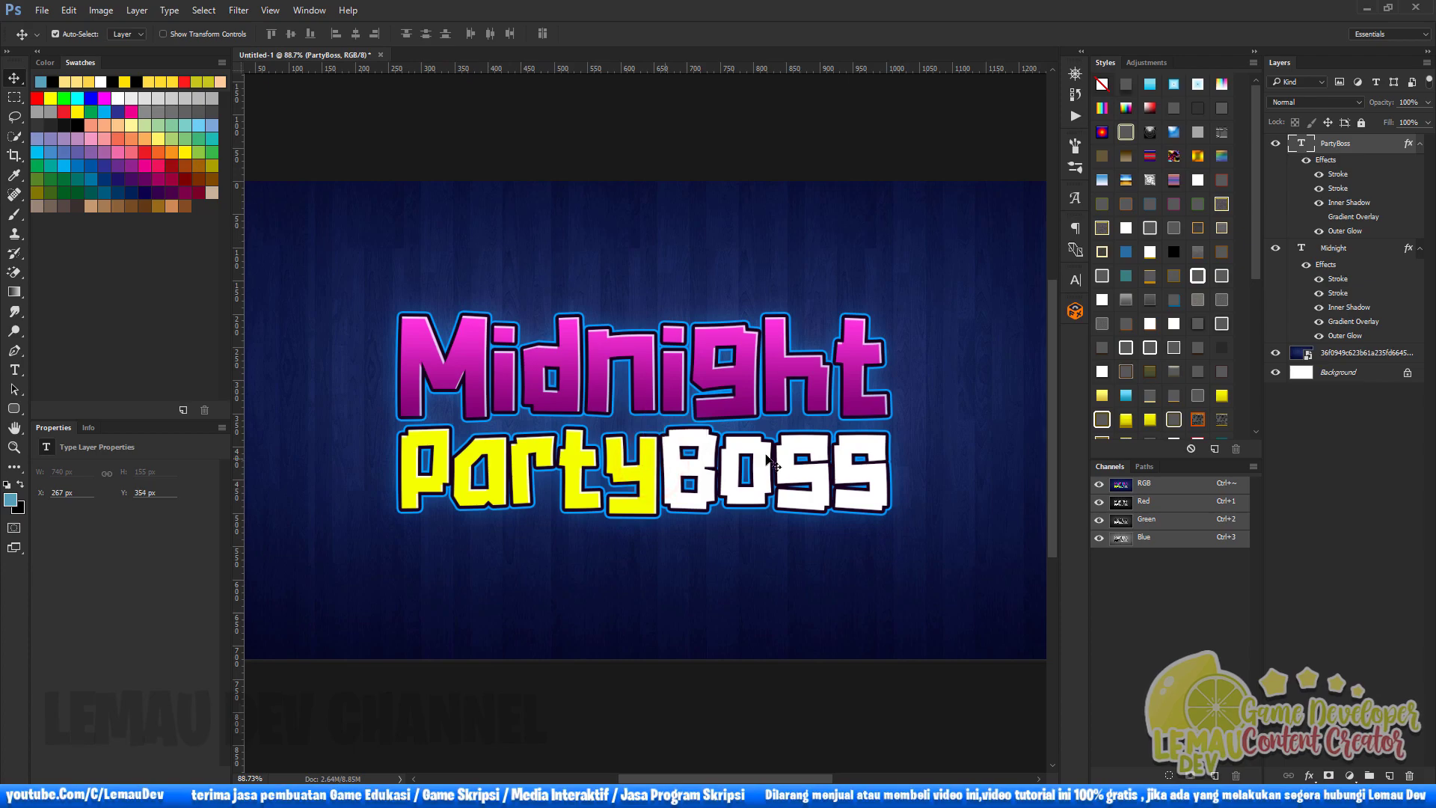
{"action": "scroll", "coordinate": [746, 466], "scroll_direction": "down", "scroll_amount": 1}
{"action": "scroll", "coordinate": [642, 386], "scroll_direction": "up", "scroll_amount": 3}
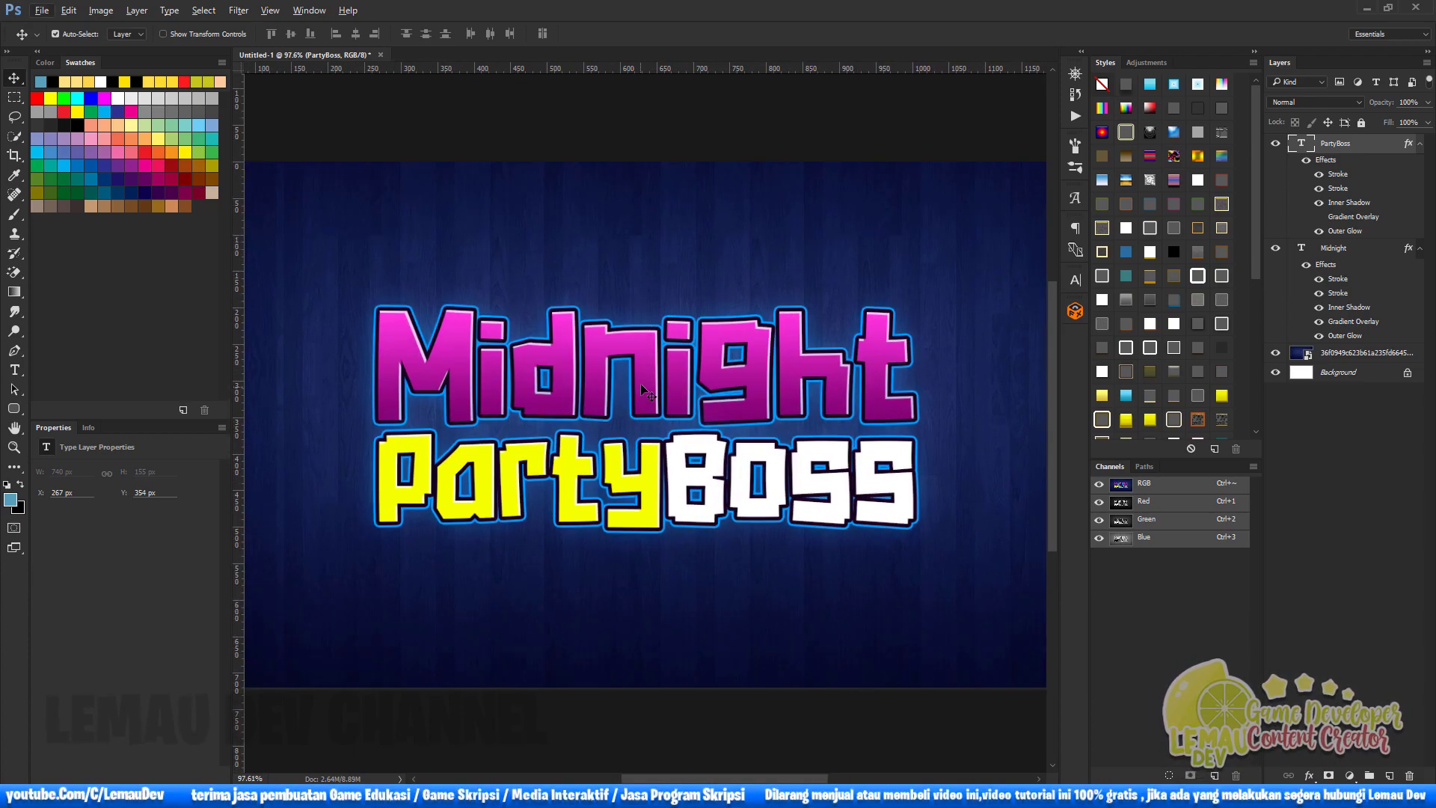
{"action": "scroll", "coordinate": [641, 382], "scroll_direction": "down", "scroll_amount": 2}
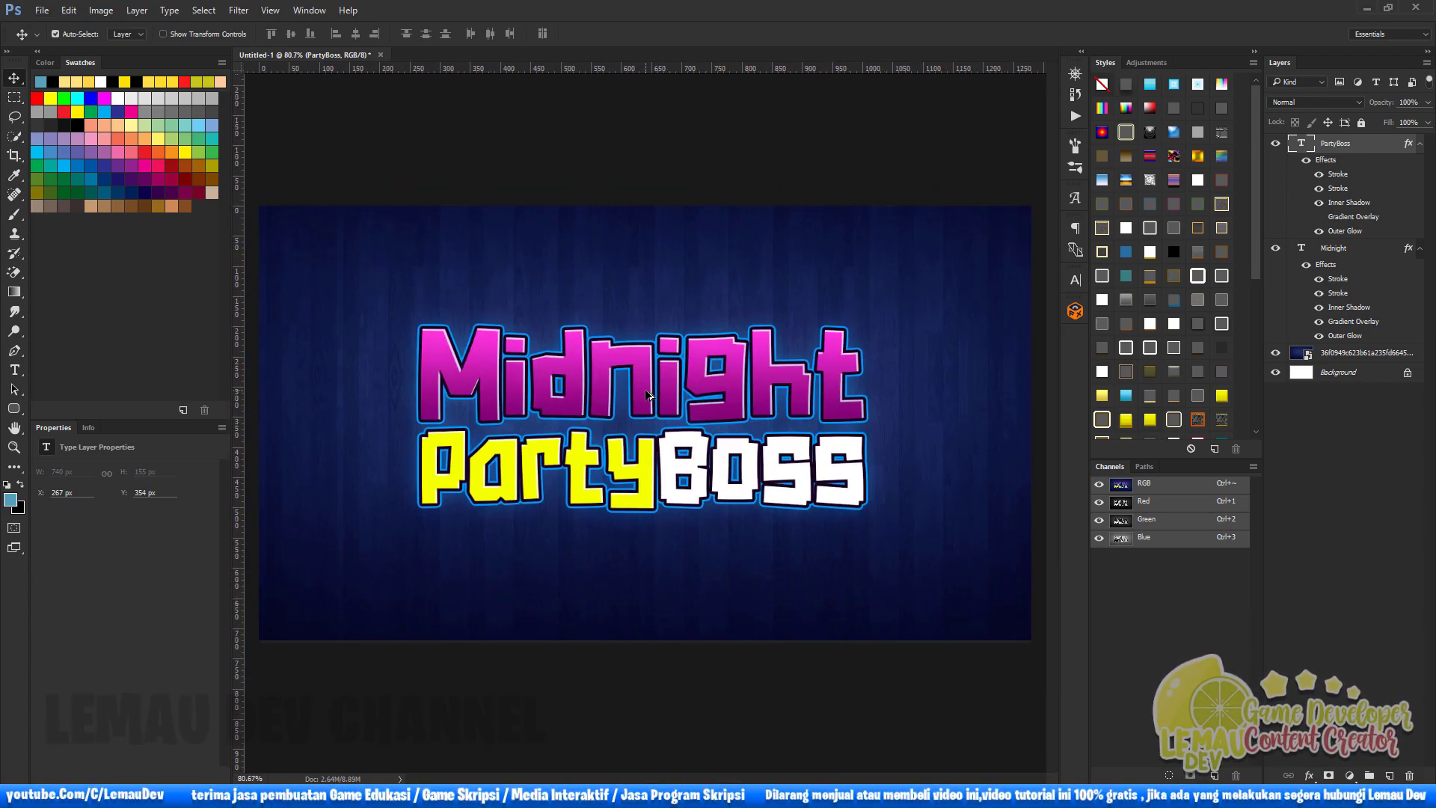
Duplicate the "PartyBoss" and "Midnight" text layers together and clear the layer styles from both copies
{"action": "left_click", "coordinate": [1339, 252], "text": "ctrl"}
{"action": "right_click", "coordinate": [1366, 248]}
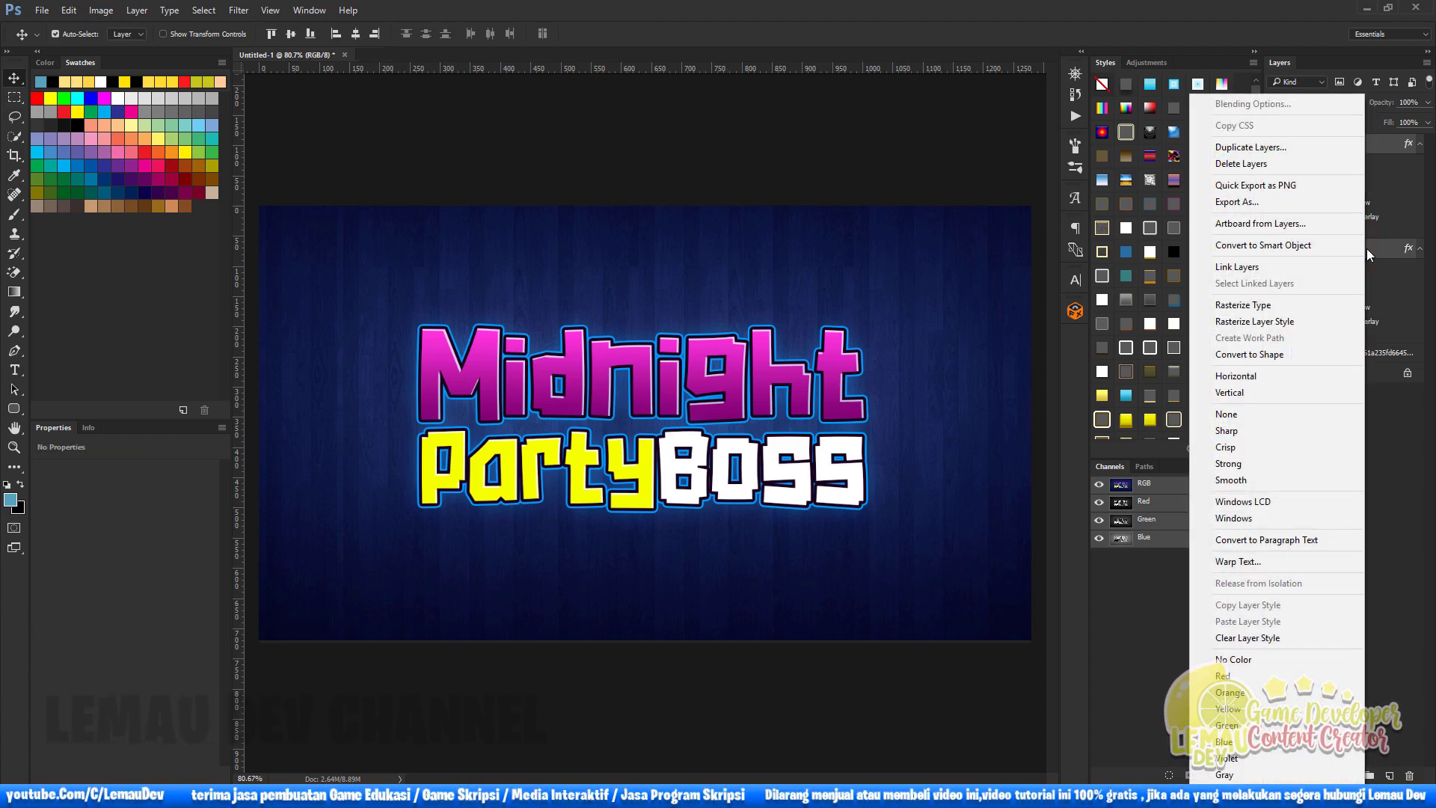
{"action": "left_click", "coordinate": [1262, 149]}
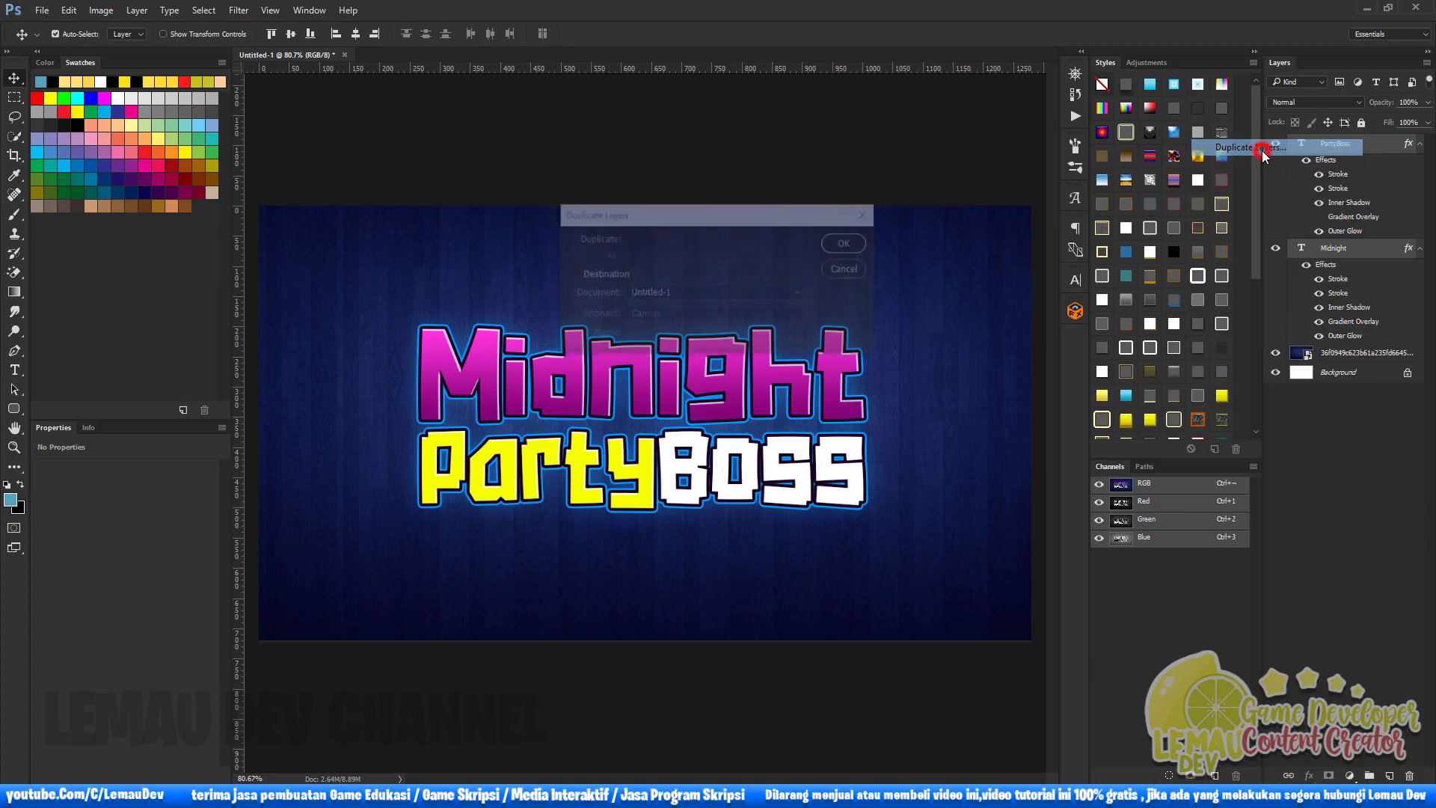
{"action": "left_click", "coordinate": [856, 246]}
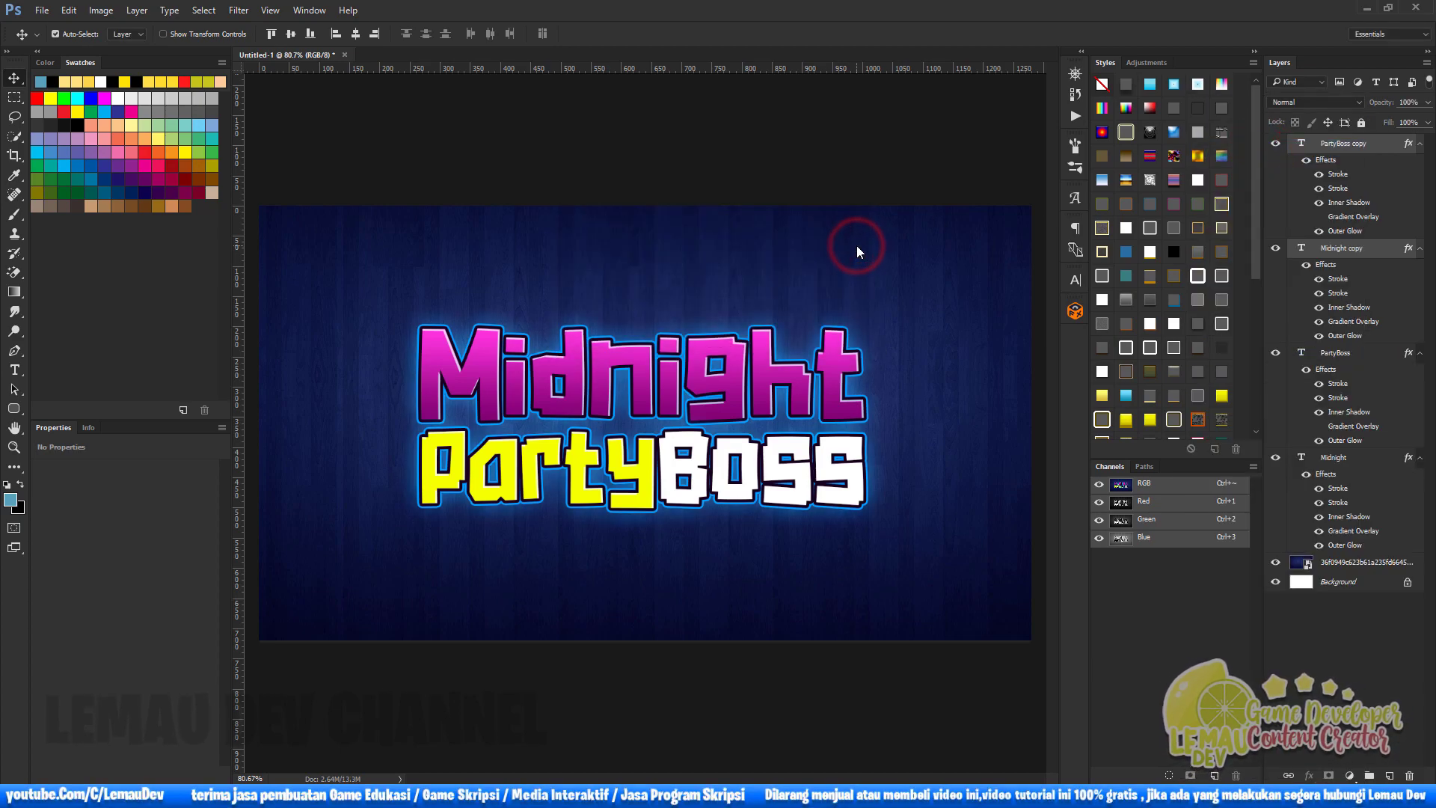
{"action": "right_click", "coordinate": [1386, 150]}
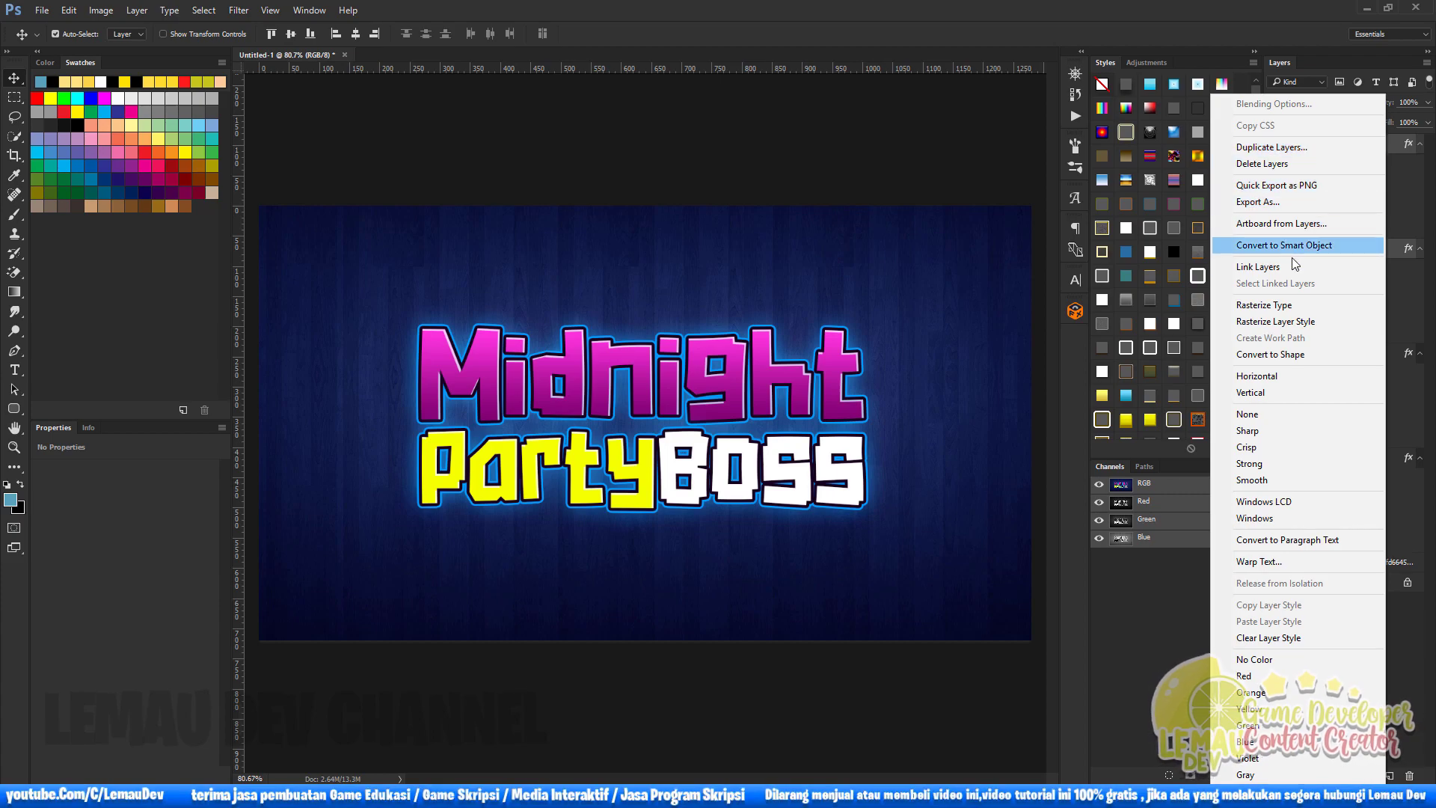
{"action": "left_click", "coordinate": [1270, 637]}
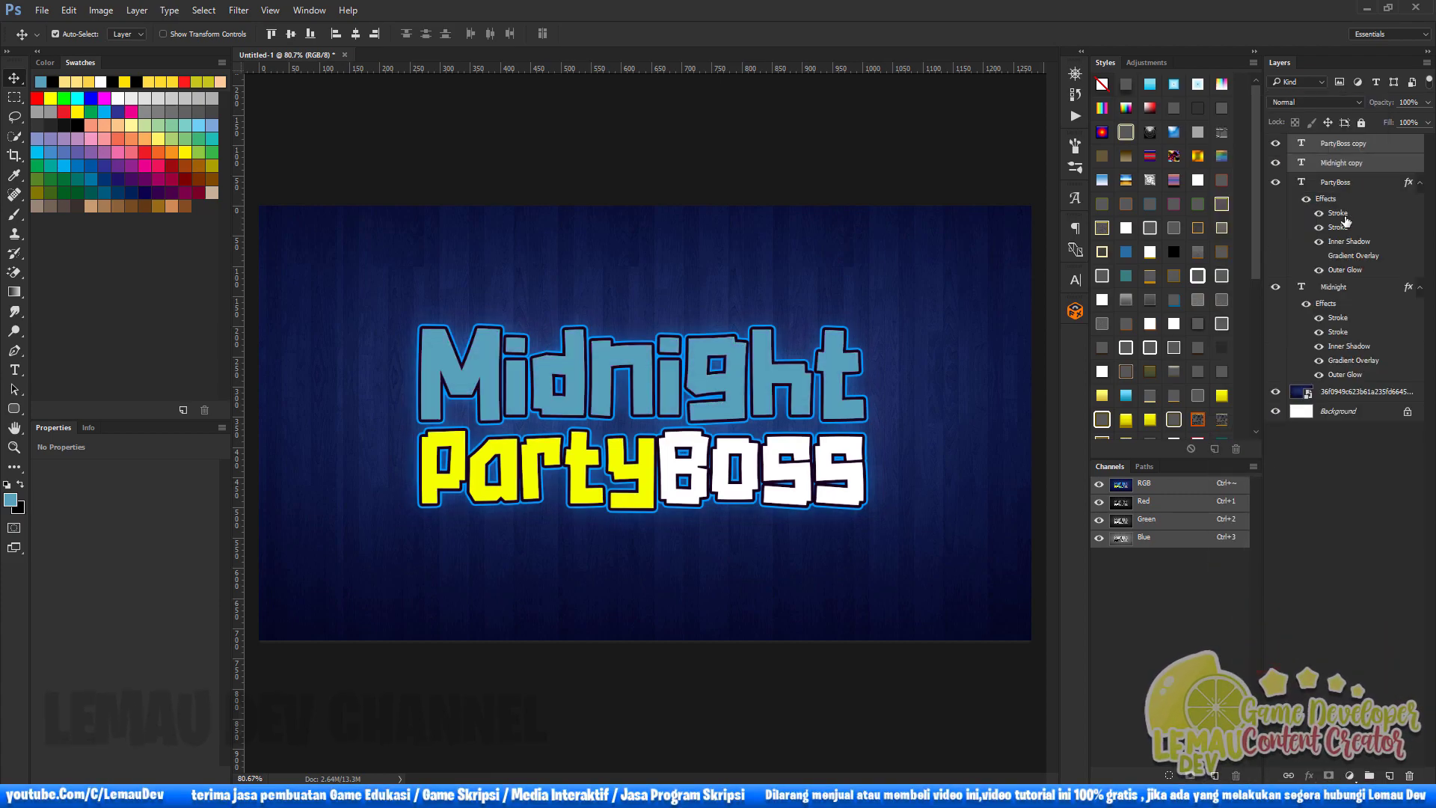
Convert the two unstyled text copies into one smart object and place it beneath the original text layers
{"action": "right_click", "coordinate": [1381, 168]}
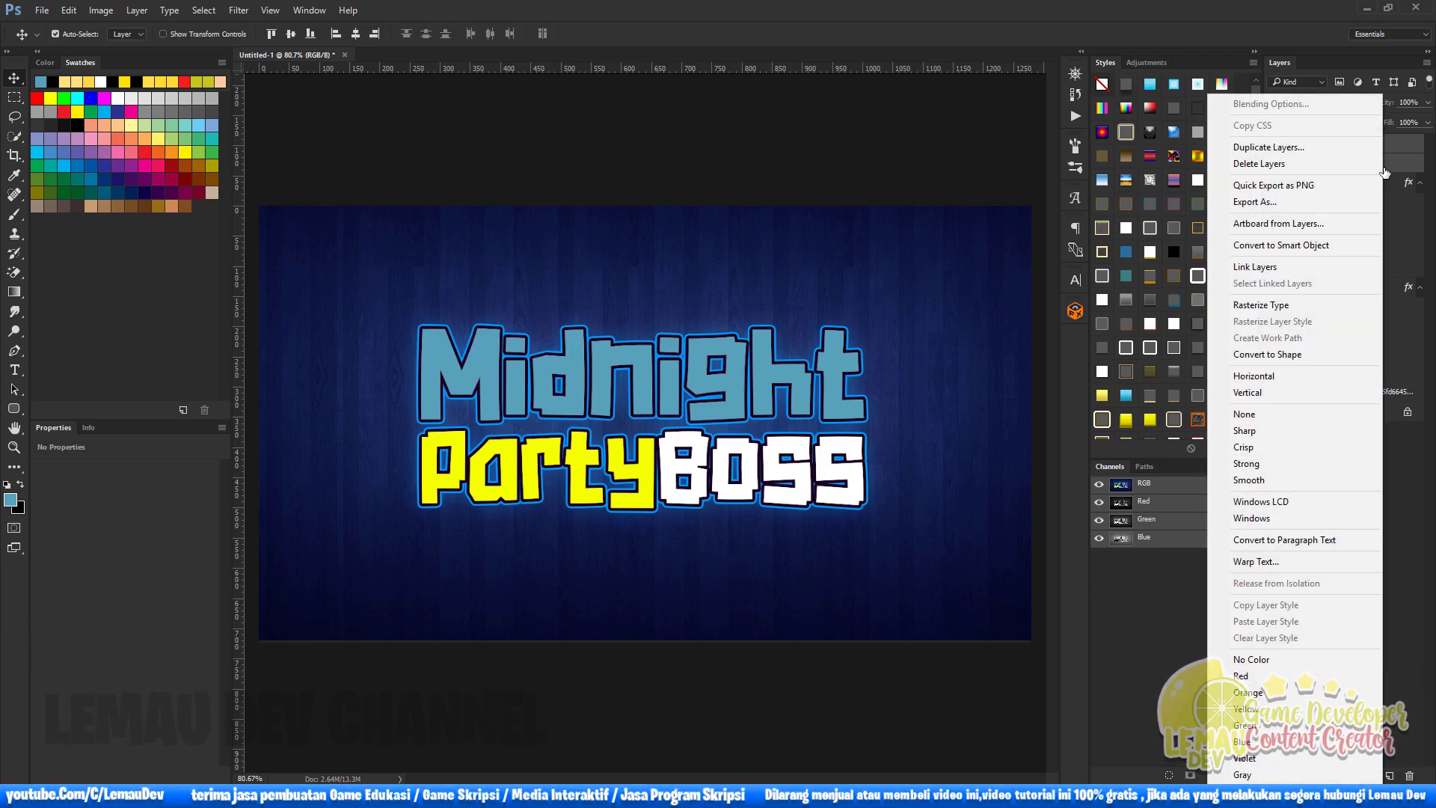
{"action": "left_click", "coordinate": [1274, 245]}
{"action": "left_click_drag", "start_coordinate": [1356, 150], "coordinate": [1301, 365]}
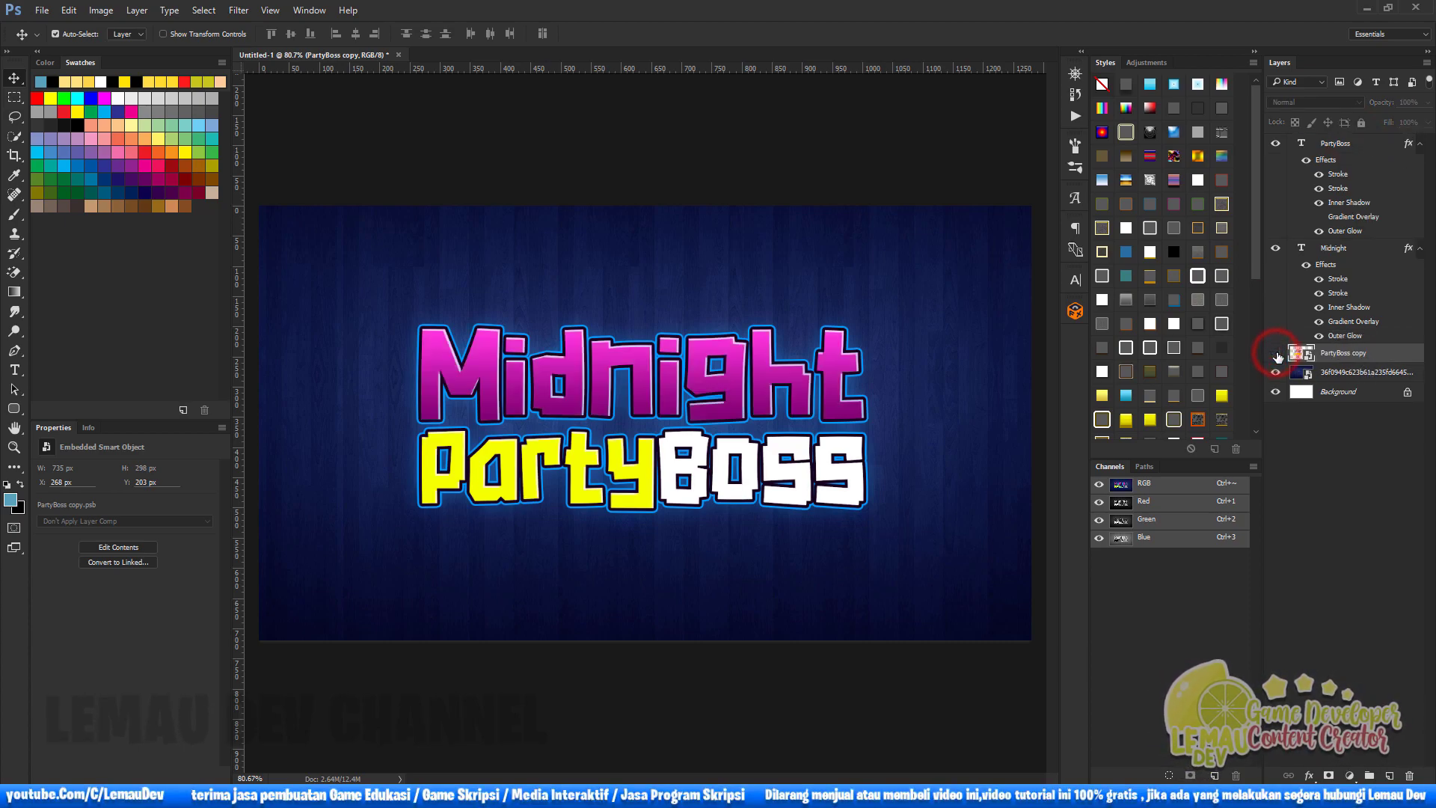
{"action": "left_click", "coordinate": [1276, 353]}
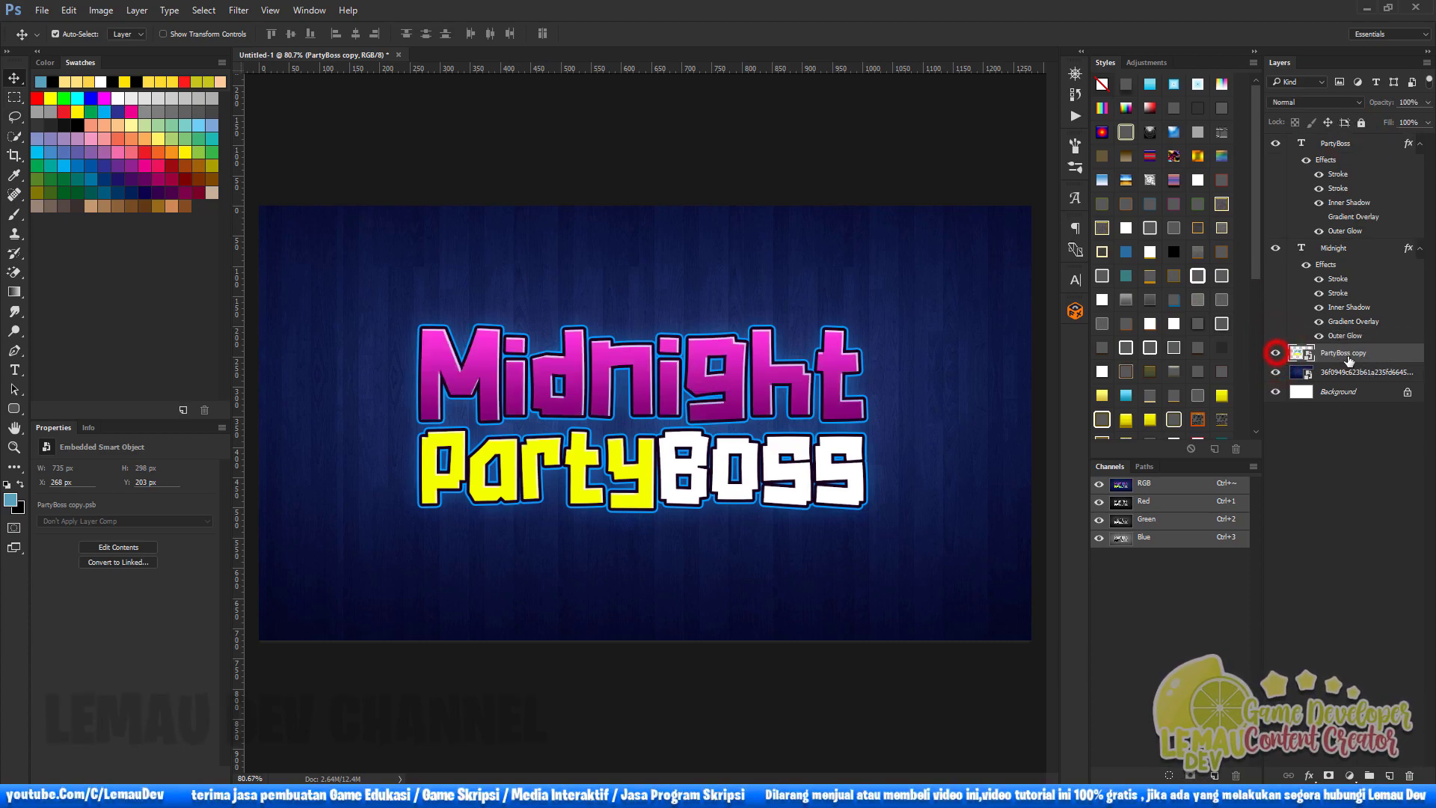
Try a stroke and a drop shadow in the layer style of the "PartyBoss copy" smart object
{"action": "double_click", "coordinate": [1392, 355]}
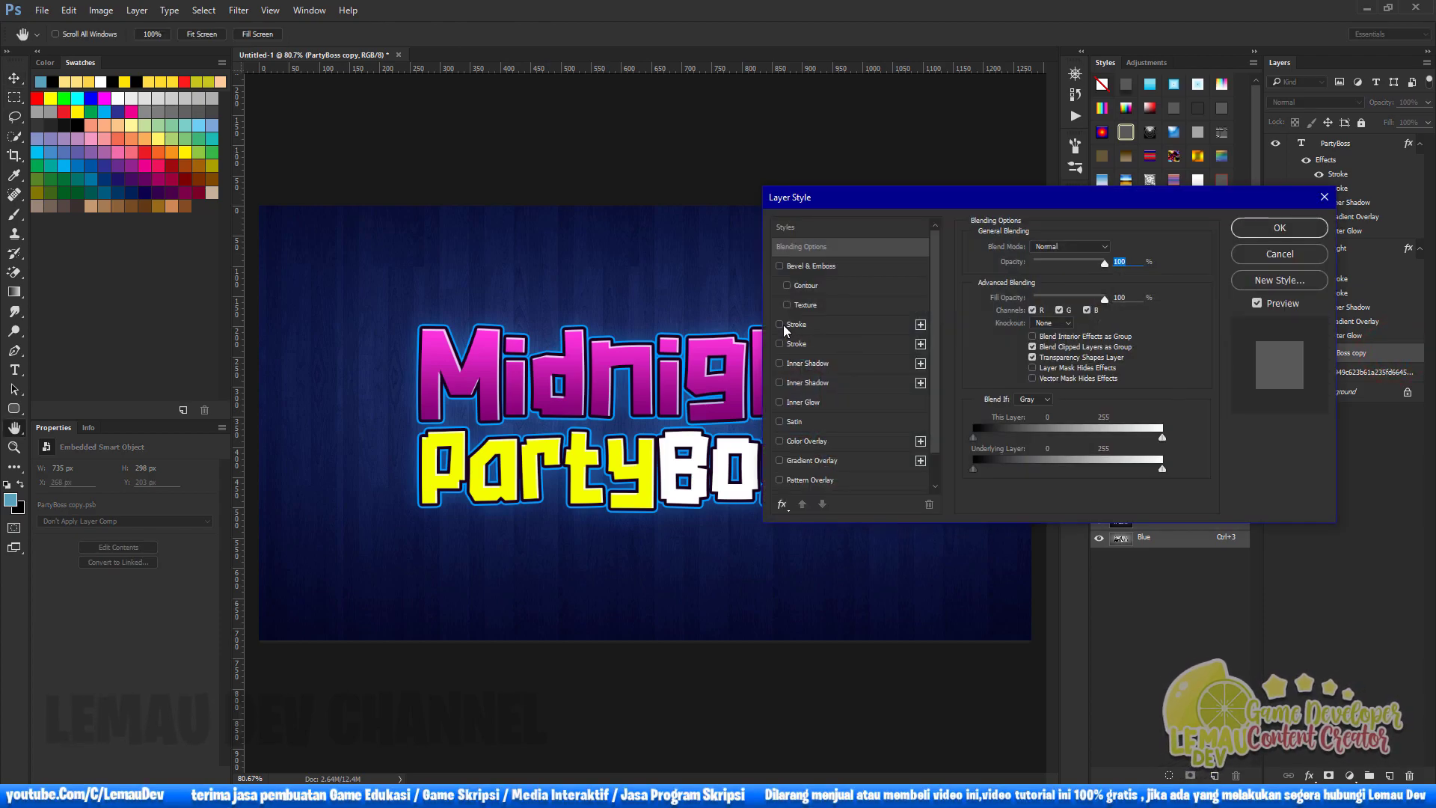
{"action": "left_click", "coordinate": [779, 325]}
{"action": "left_click", "coordinate": [811, 326]}
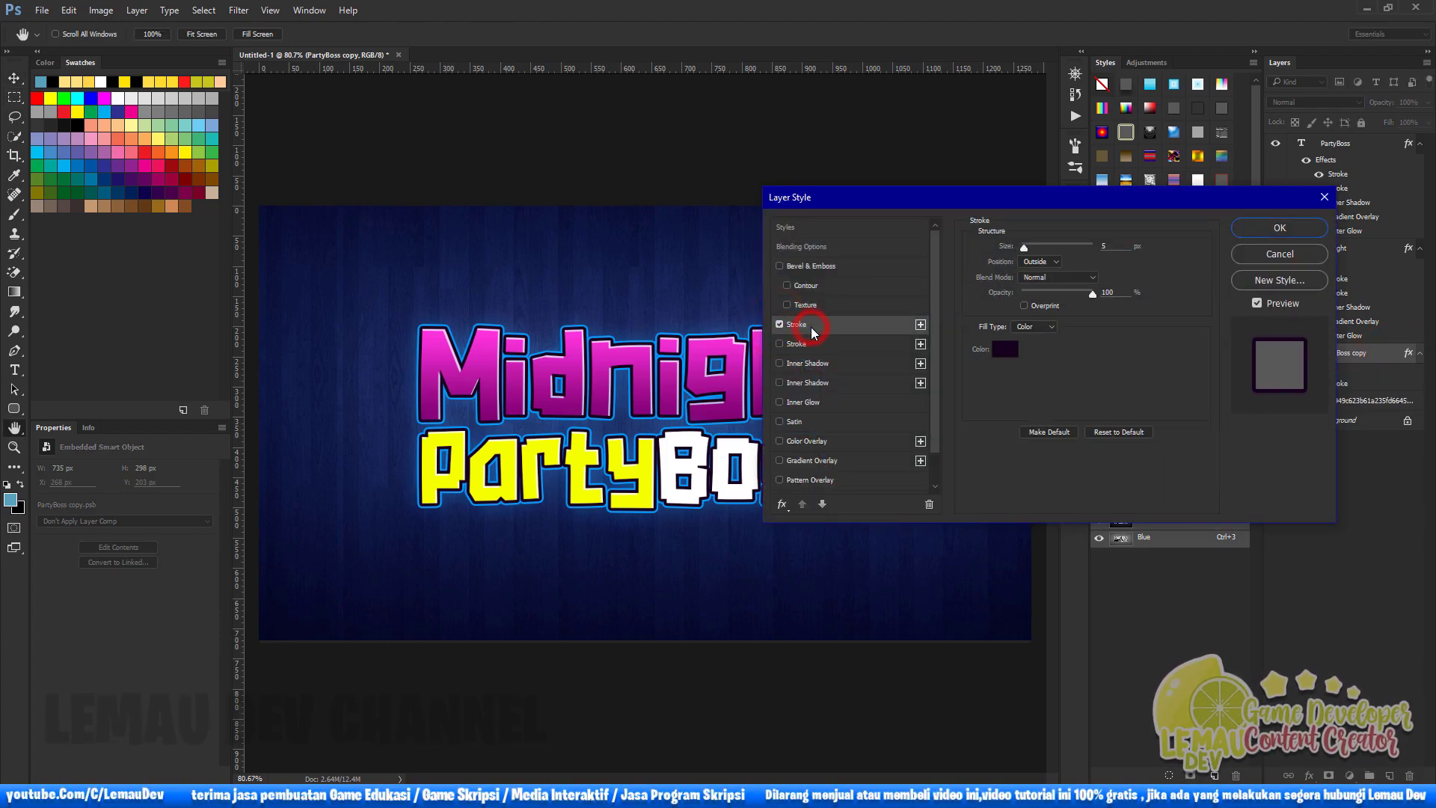
{"action": "left_click", "coordinate": [779, 324]}
{"action": "scroll", "coordinate": [822, 374], "scroll_direction": "down", "scroll_amount": 2}
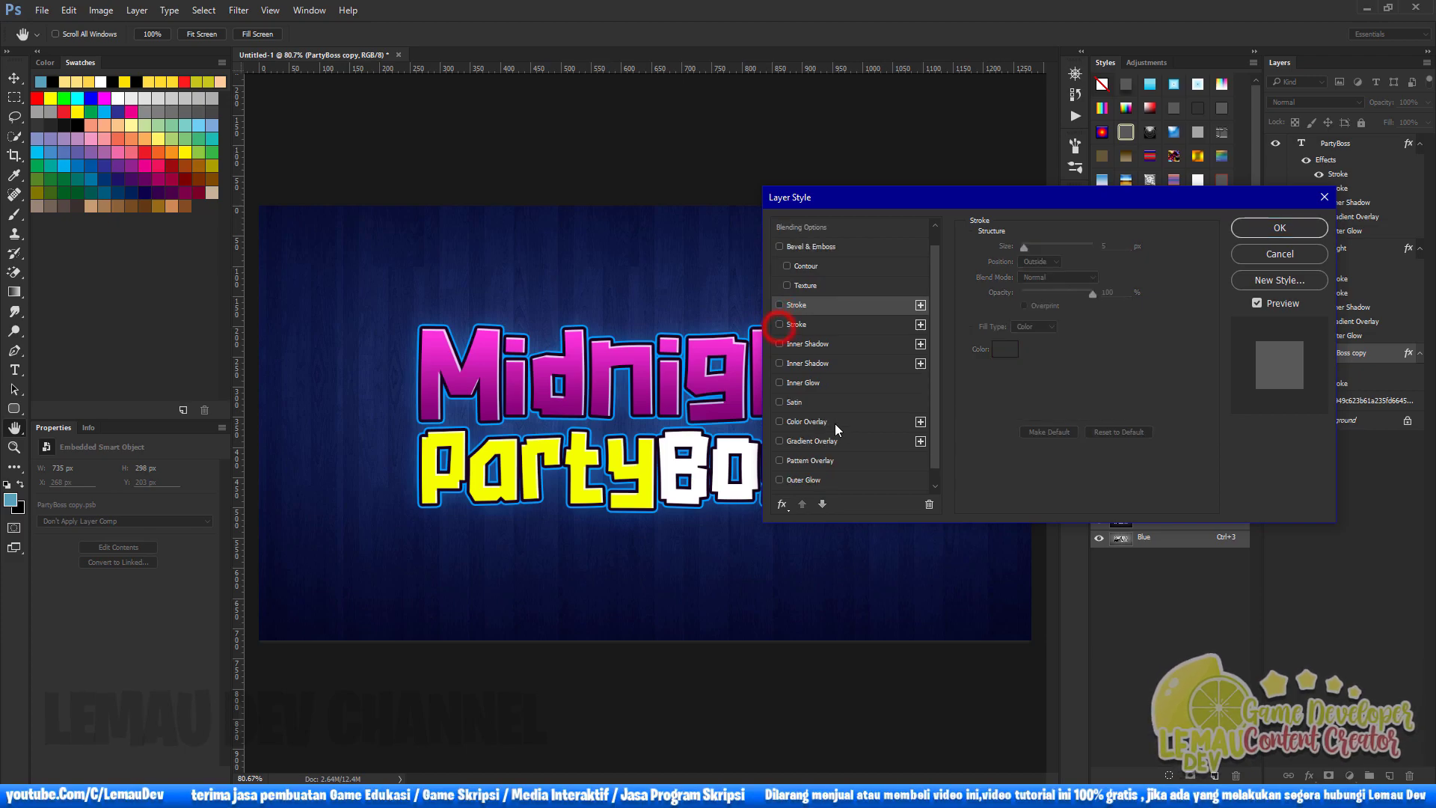
{"action": "left_click", "coordinate": [780, 483]}
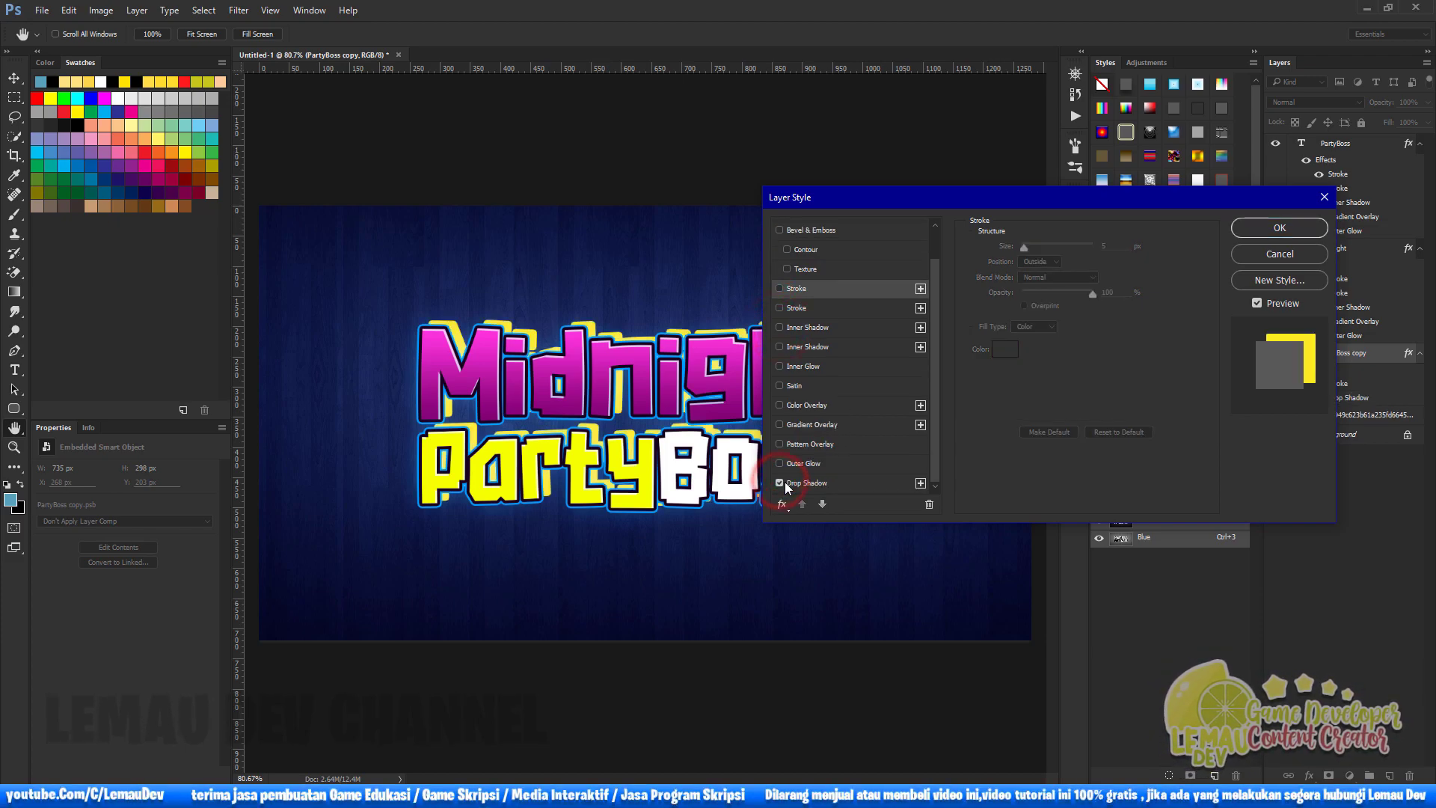
{"action": "left_click", "coordinate": [806, 486]}
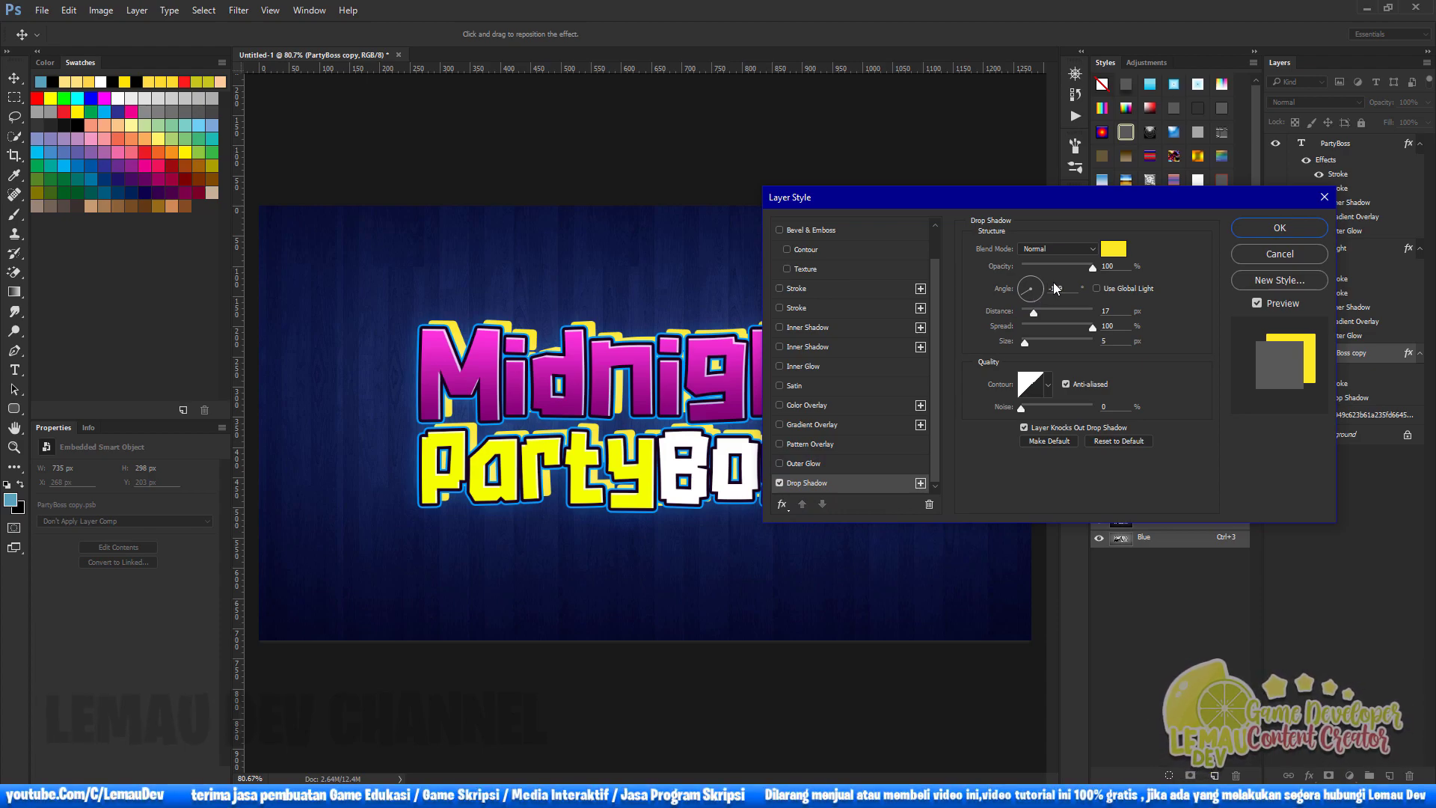
{"action": "left_click", "coordinate": [779, 483]}
Enable Stroke and Outer Glow in the layer style of the "PartyBoss copy" smart object
{"action": "left_click", "coordinate": [779, 289]}
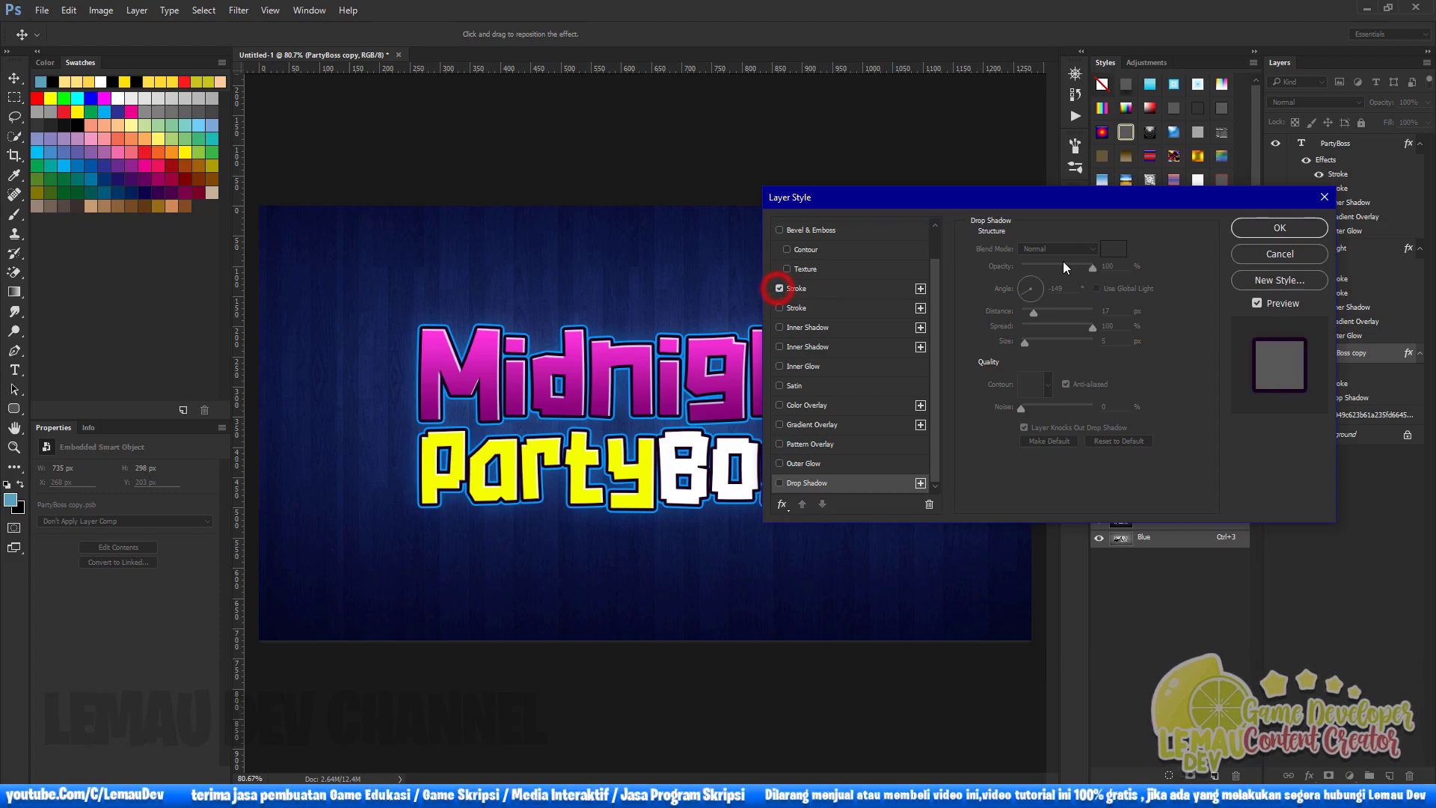
{"action": "left_click", "coordinate": [779, 464]}
{"action": "left_click", "coordinate": [818, 464]}
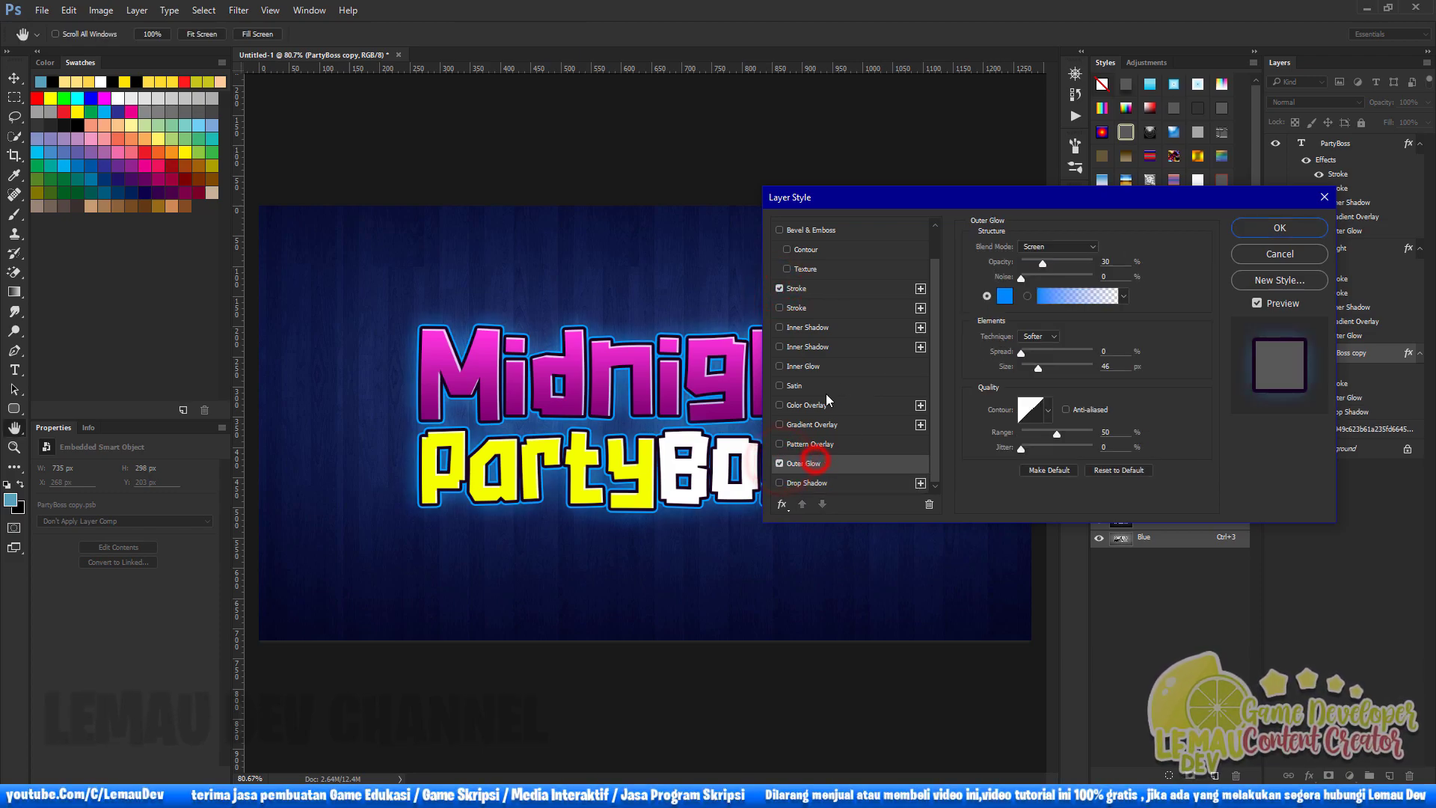
Change the stroke colour of the "PartyBoss copy" smart object to bright yellow #e4ff00
{"action": "left_click", "coordinate": [827, 289]}
{"action": "left_click", "coordinate": [1005, 349]}
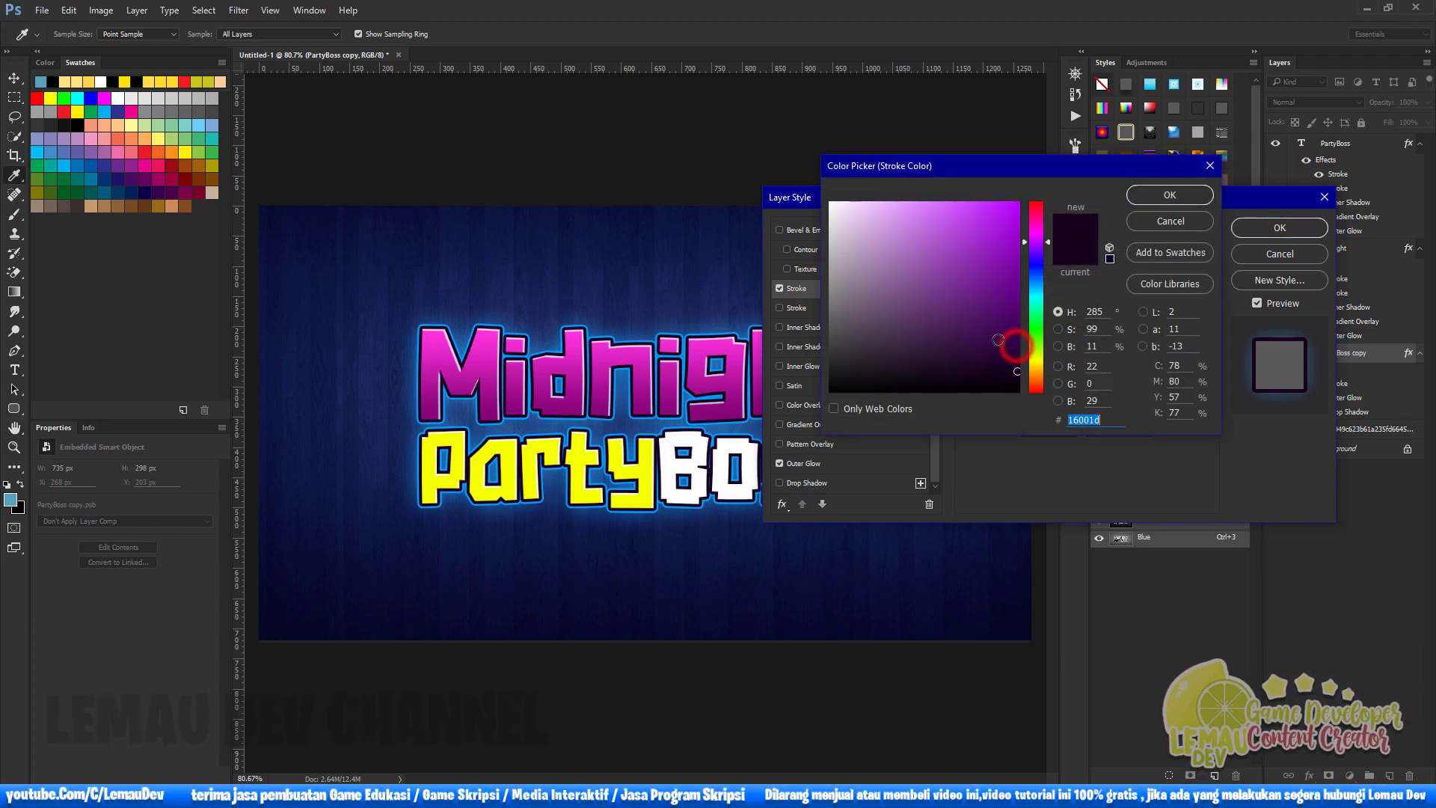
{"action": "left_click", "coordinate": [1034, 358]}
{"action": "left_click_drag", "start_coordinate": [974, 290], "coordinate": [1020, 200]}
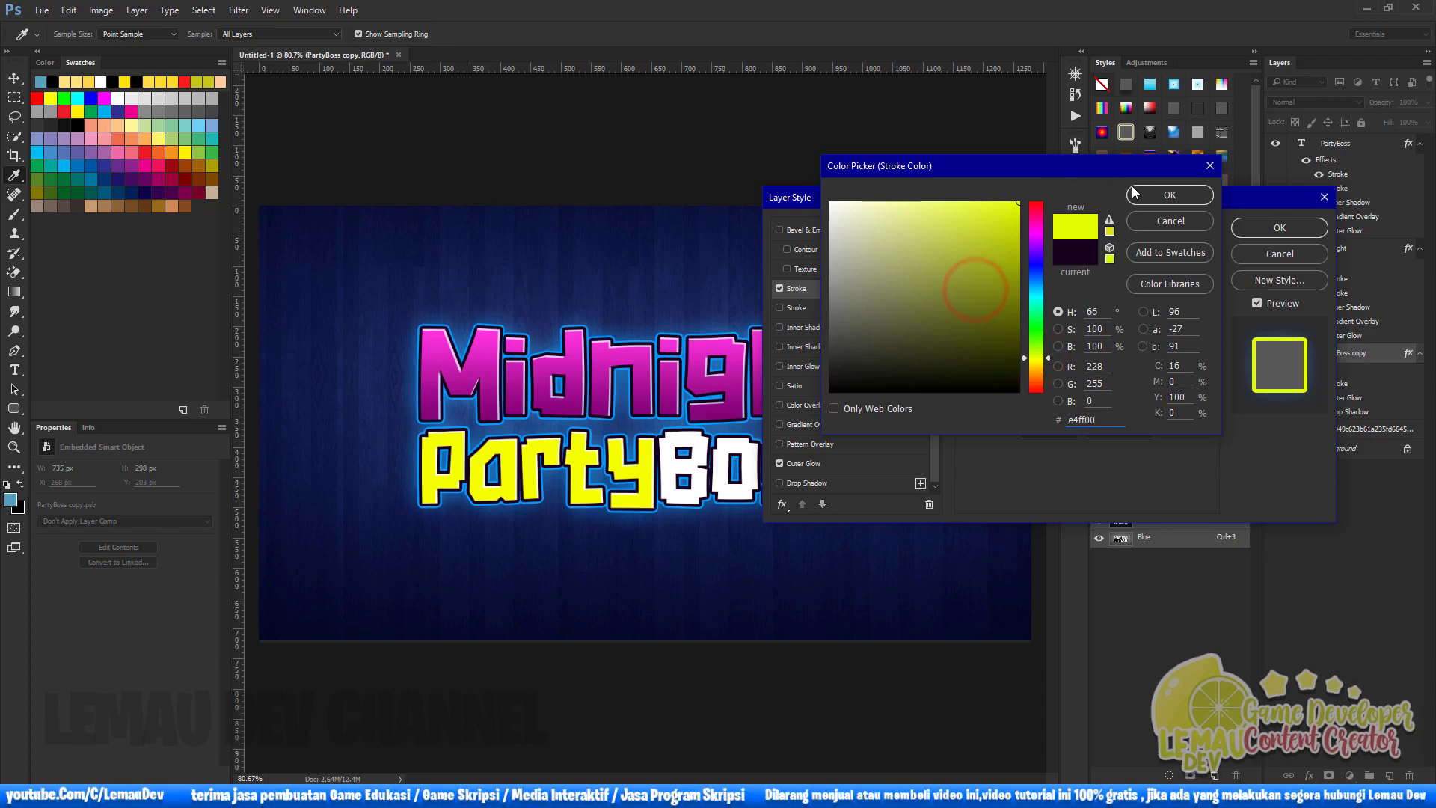
{"action": "left_click", "coordinate": [1131, 194]}
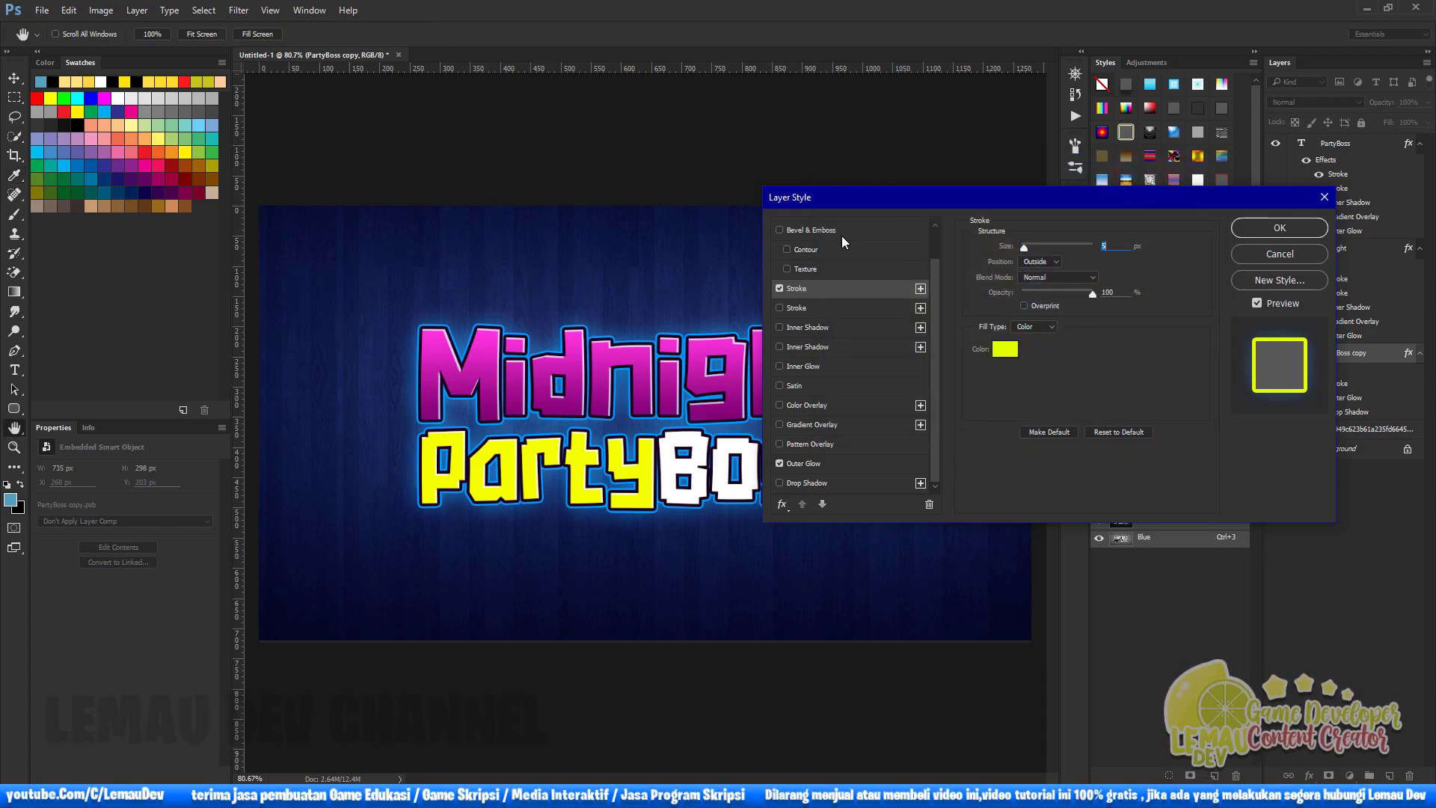
Set the smart object copy's fill opacity to 0% in its blending options and apply the layer style
{"action": "scroll", "coordinate": [842, 235], "scroll_direction": "up", "scroll_amount": 2}
{"action": "left_click", "coordinate": [806, 226]}
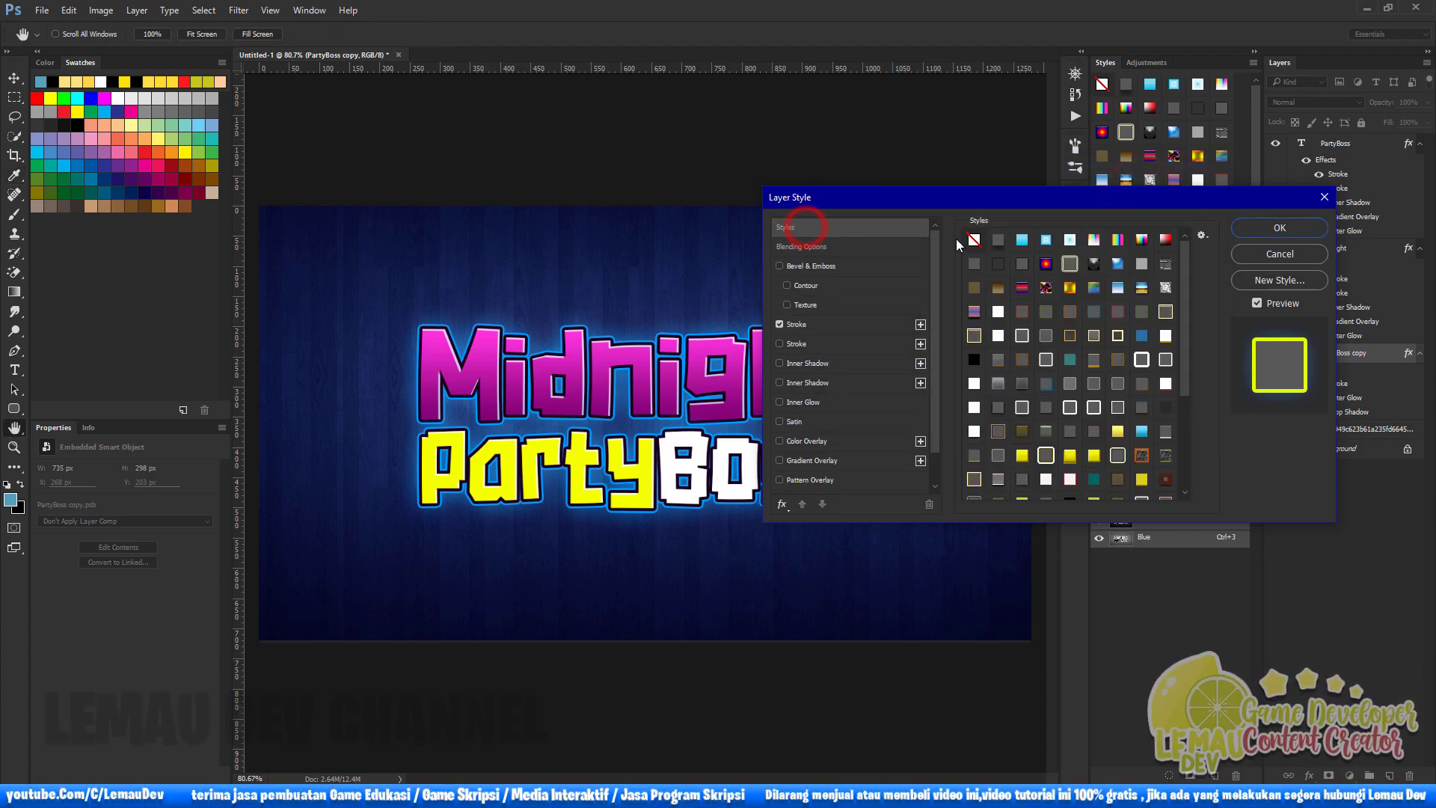
{"action": "left_click", "coordinate": [823, 244]}
{"action": "left_click_drag", "start_coordinate": [1098, 298], "coordinate": [1038, 298]}
{"action": "left_click", "coordinate": [1256, 228]}
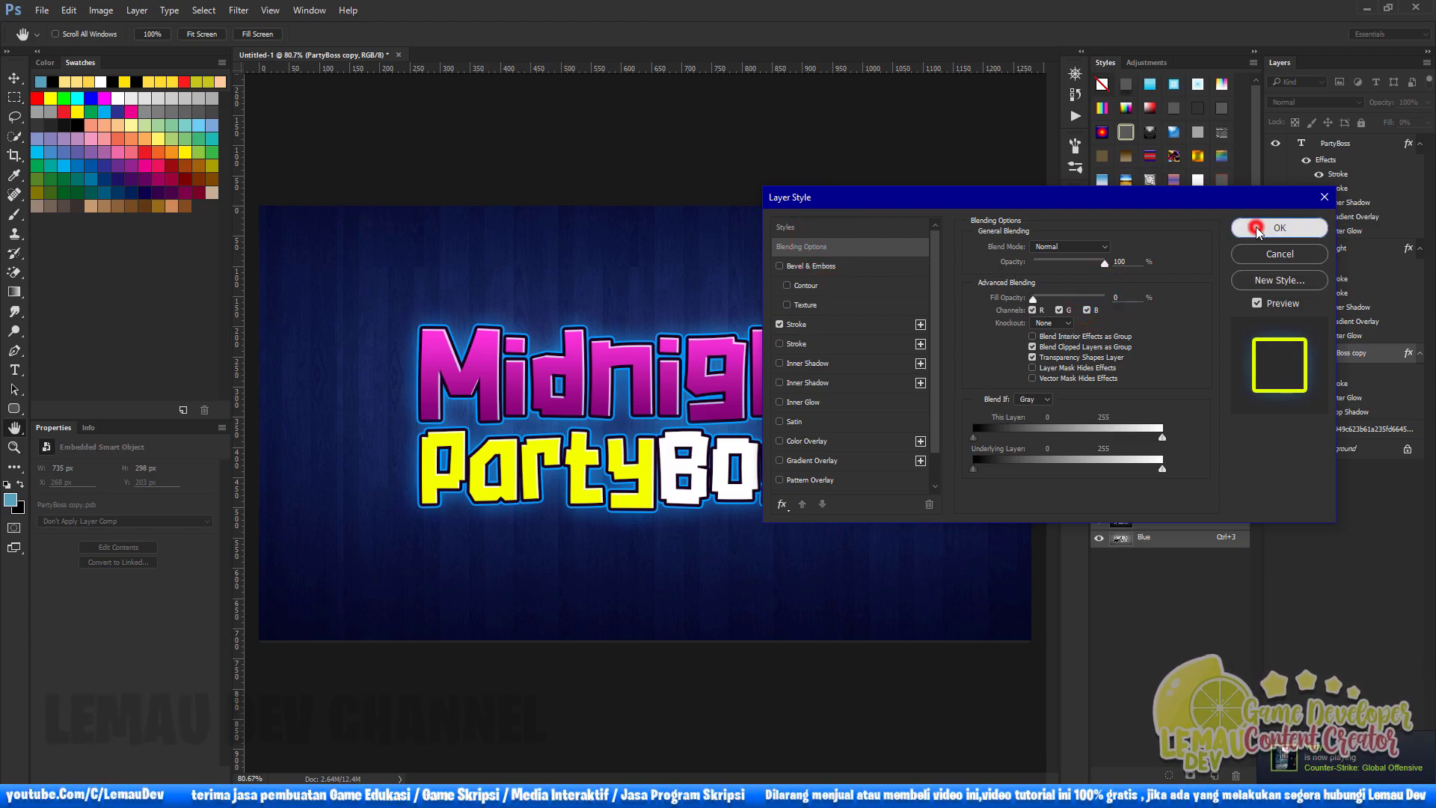
Offset the outlined smart object copy up and to the right behind the title, to about X 282 px, Y 188 px
{"action": "key", "text": "ctrl+t"}
{"action": "left_click_drag", "start_coordinate": [676, 358], "coordinate": [687, 360]}
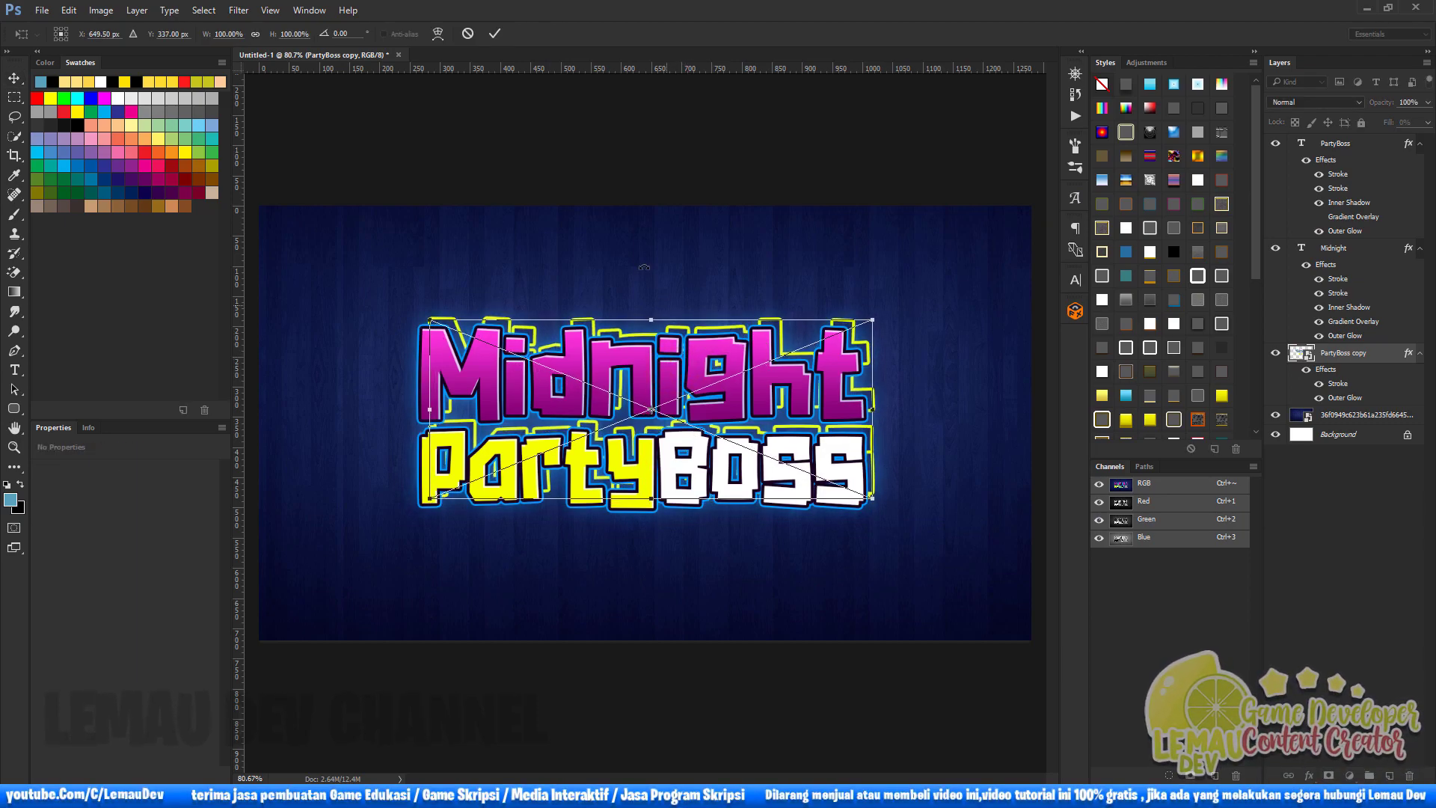
{"action": "left_click", "coordinate": [493, 32]}
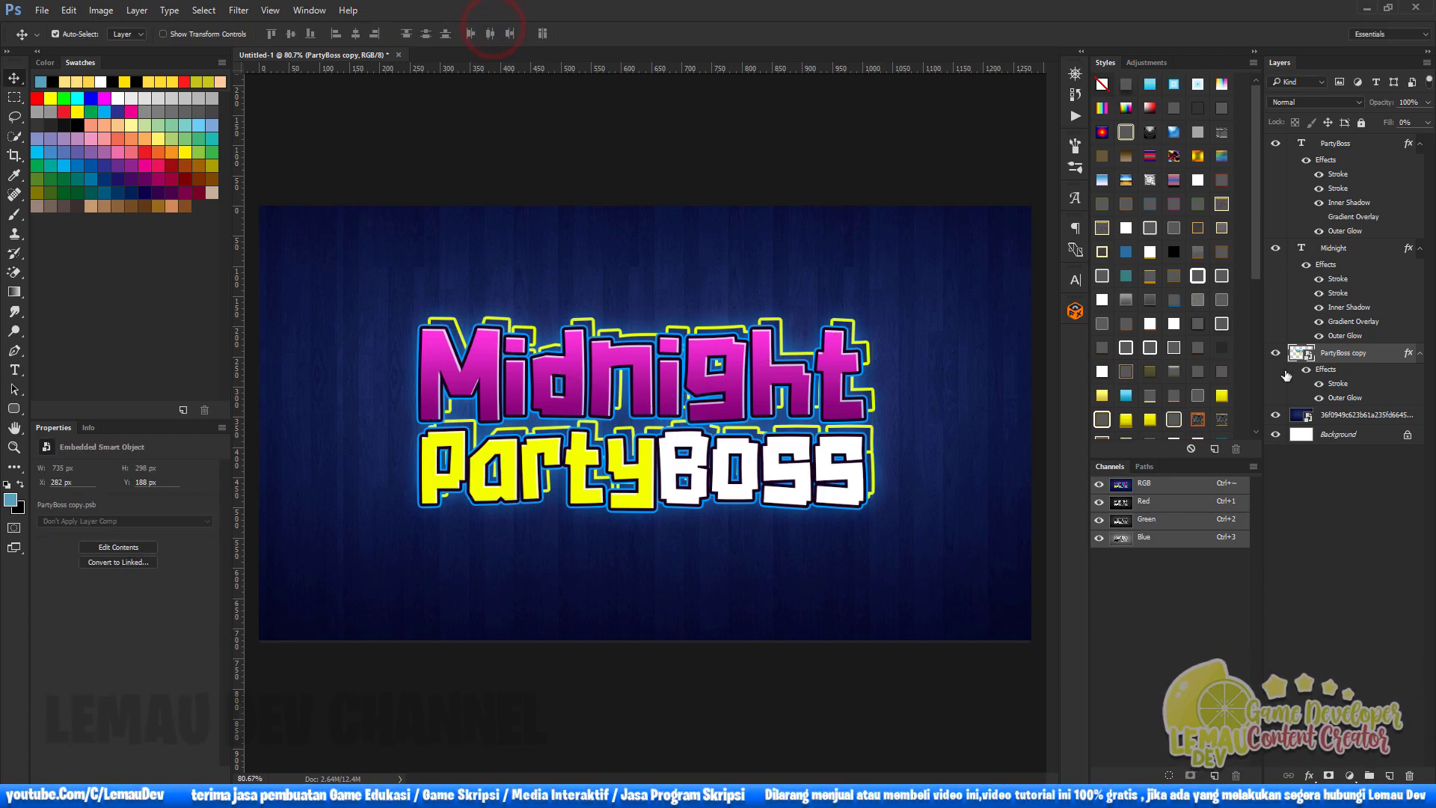
Thin the yellow stroke of the "PartyBoss copy" smart object to a size of 3 px
{"action": "double_click", "coordinate": [1380, 358]}
{"action": "left_click", "coordinate": [818, 326]}
{"action": "left_click", "coordinate": [1114, 247]}
{"action": "type", "text": "2"}
{"action": "left_click", "coordinate": [1114, 246]}
{"action": "type", "text": "3"}
Change the smart object copy's outer glow colour to bright yellow-green and apply the layer style
{"action": "scroll", "coordinate": [837, 468], "scroll_direction": "down", "scroll_amount": 2}
{"action": "left_click", "coordinate": [823, 464]}
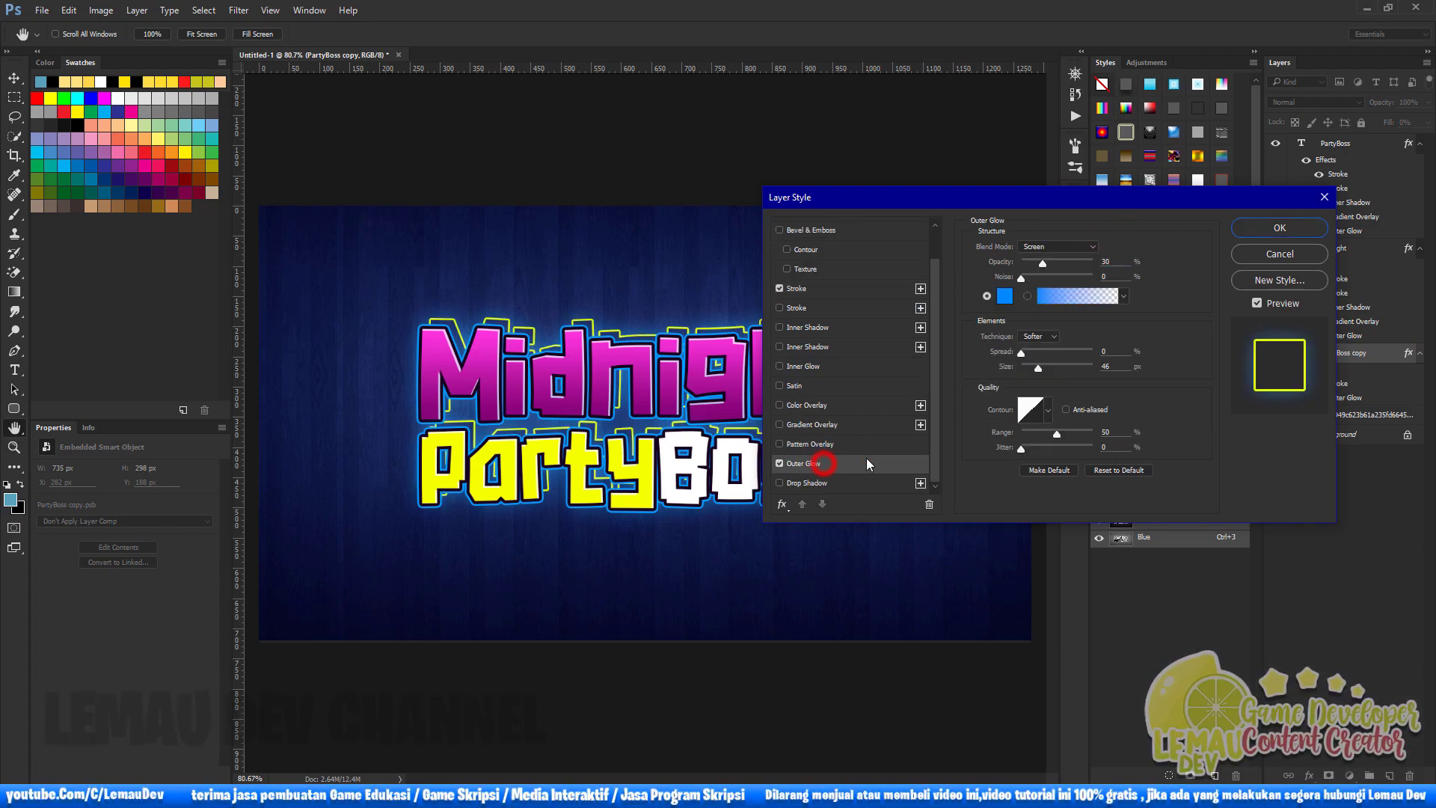
{"action": "left_click", "coordinate": [1006, 297]}
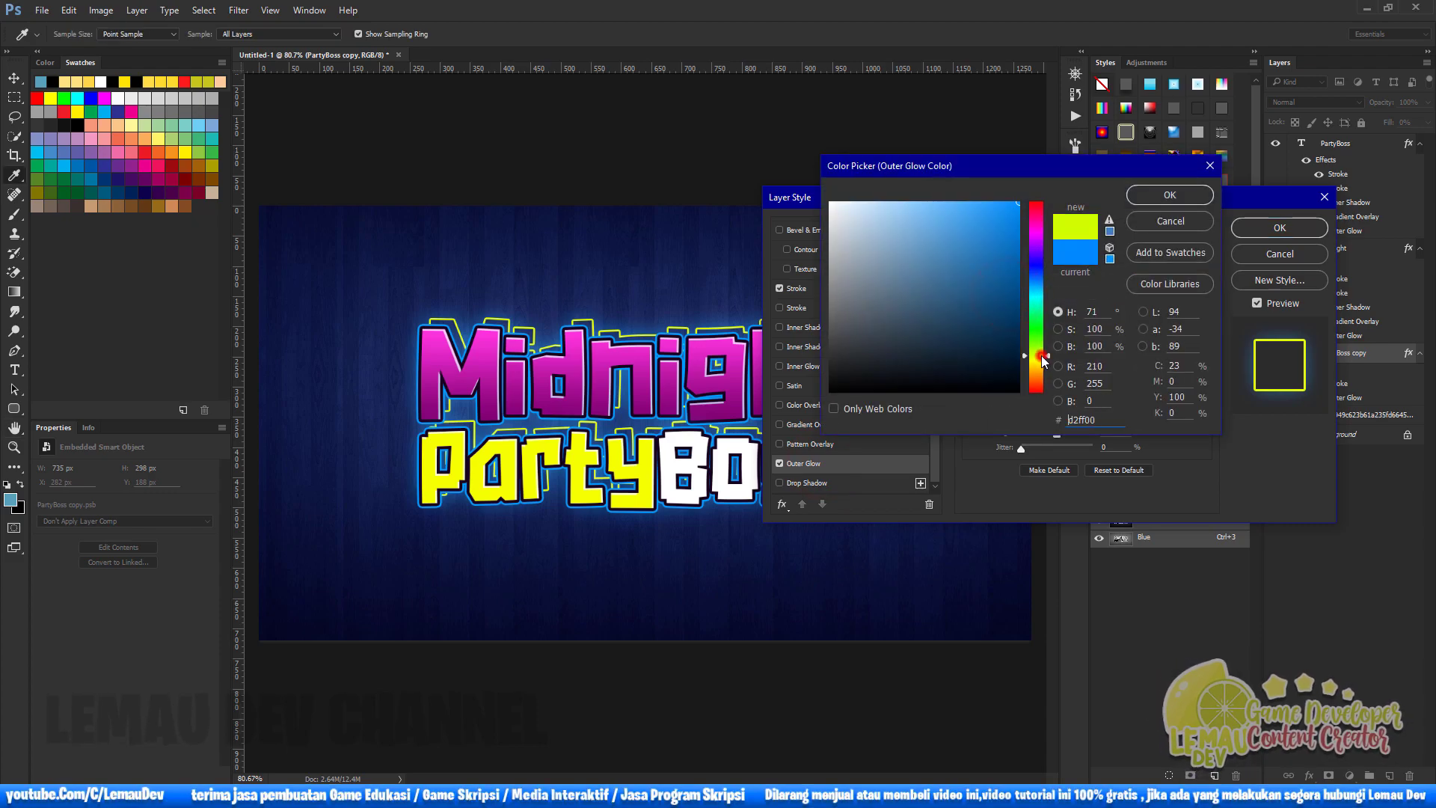
{"action": "left_click", "coordinate": [1040, 355]}
{"action": "left_click", "coordinate": [972, 290]}
{"action": "left_click", "coordinate": [1171, 194]}
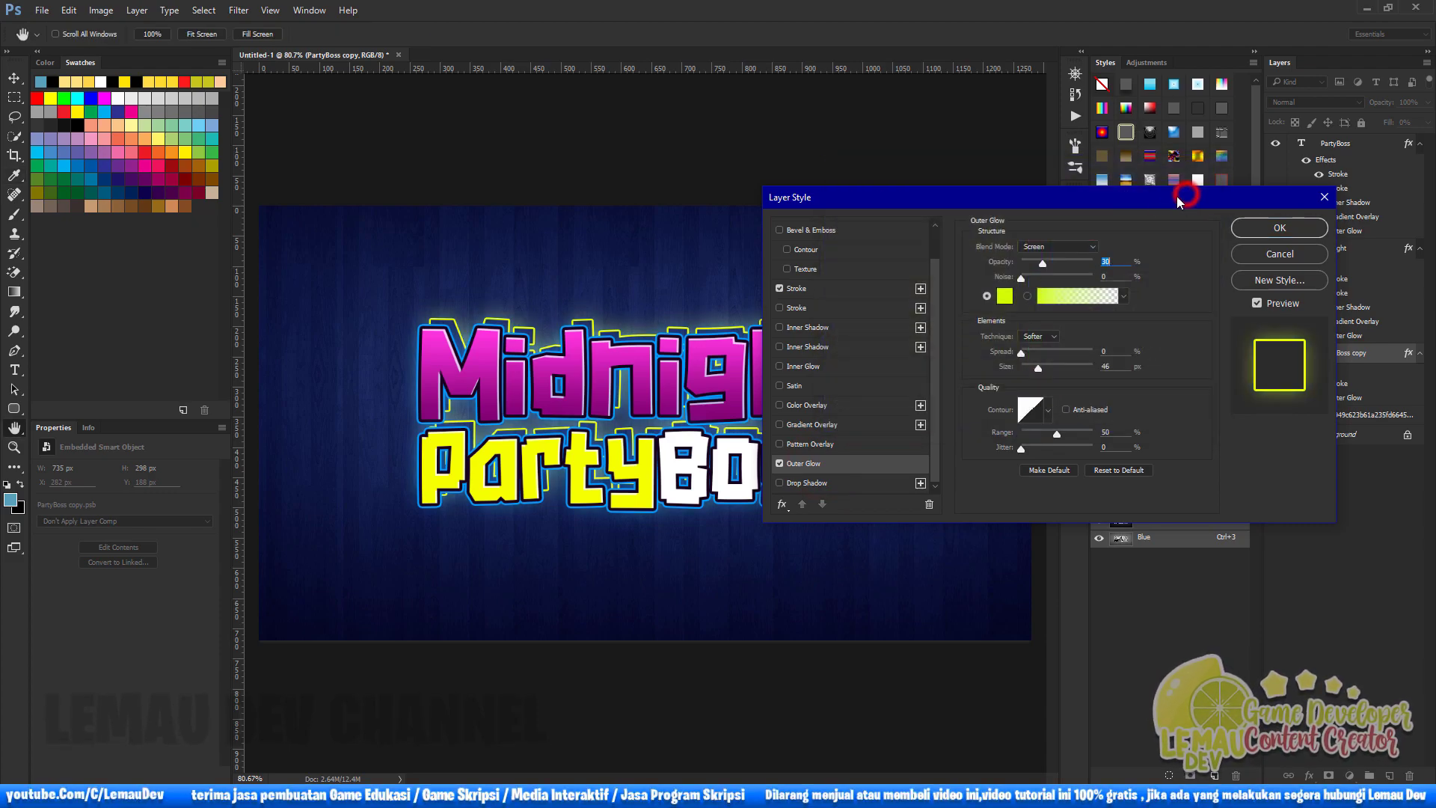
{"action": "left_click", "coordinate": [1249, 228]}
{"action": "key", "text": "v"}
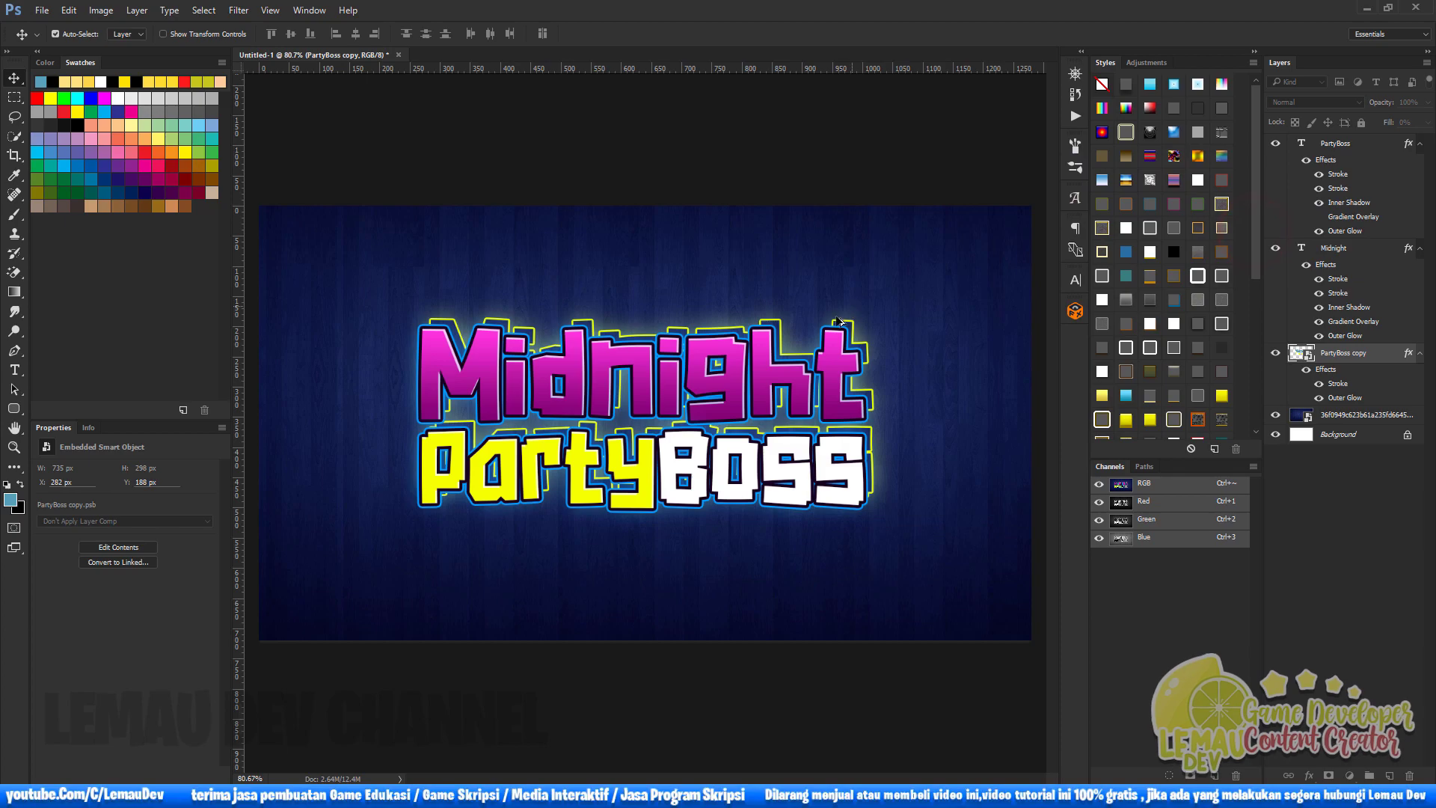
Try the Shear distortion filter on the "PartyBoss copy" smart object and undo it
{"action": "scroll", "coordinate": [814, 372], "scroll_direction": "down", "scroll_amount": 1}
{"action": "scroll", "coordinate": [813, 371], "scroll_direction": "up", "scroll_amount": 1}
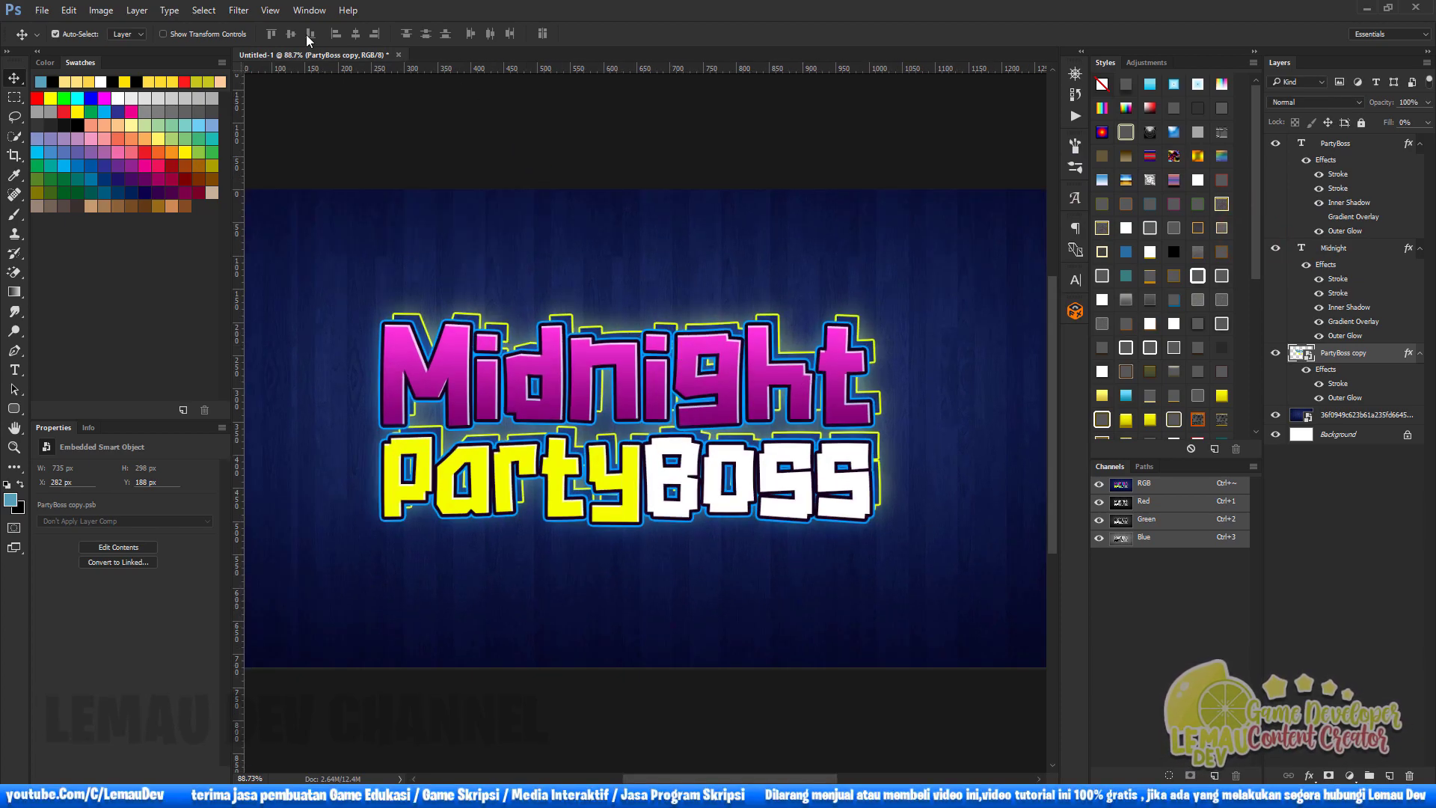
{"action": "left_click", "coordinate": [247, 12]}
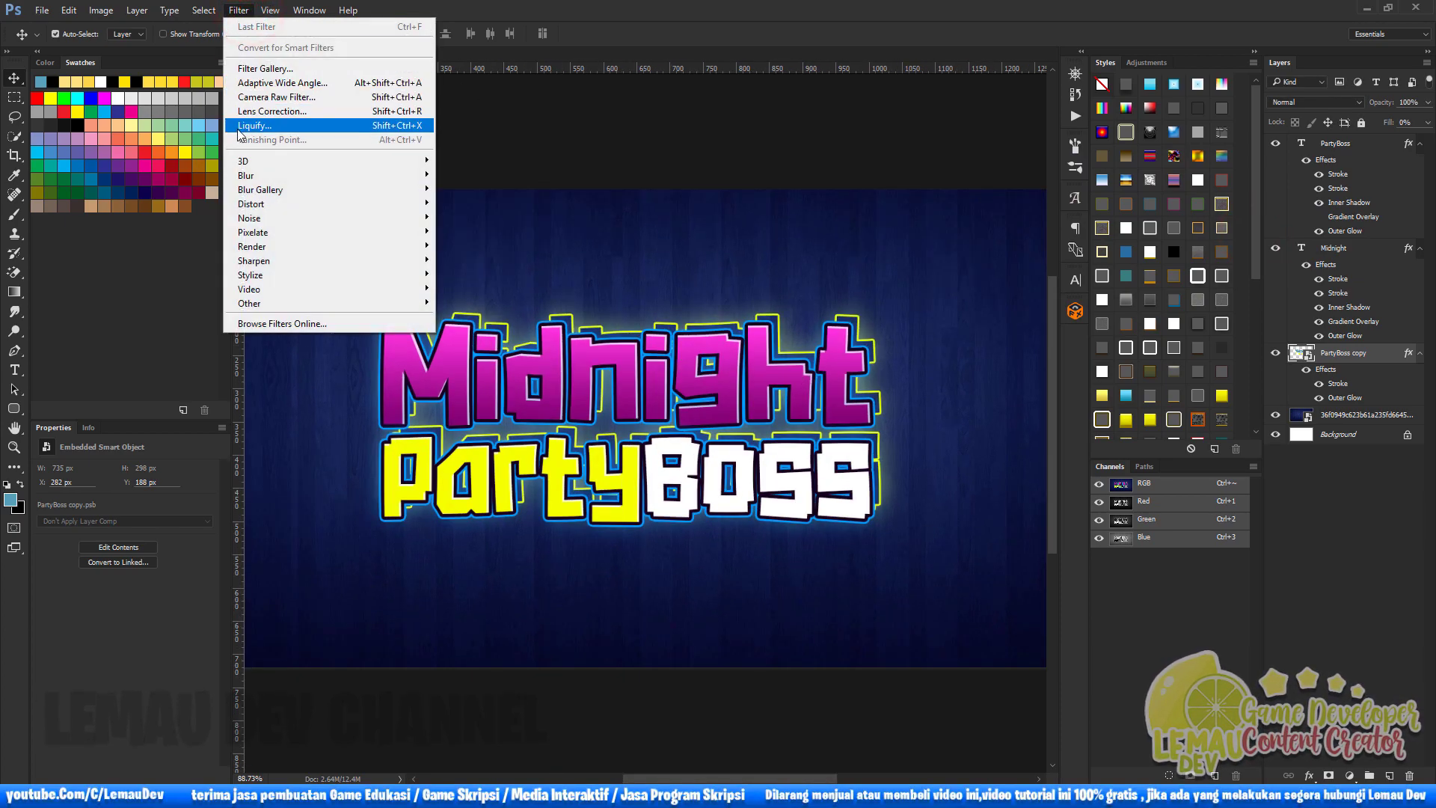
{"action": "left_click", "coordinate": [269, 205]}
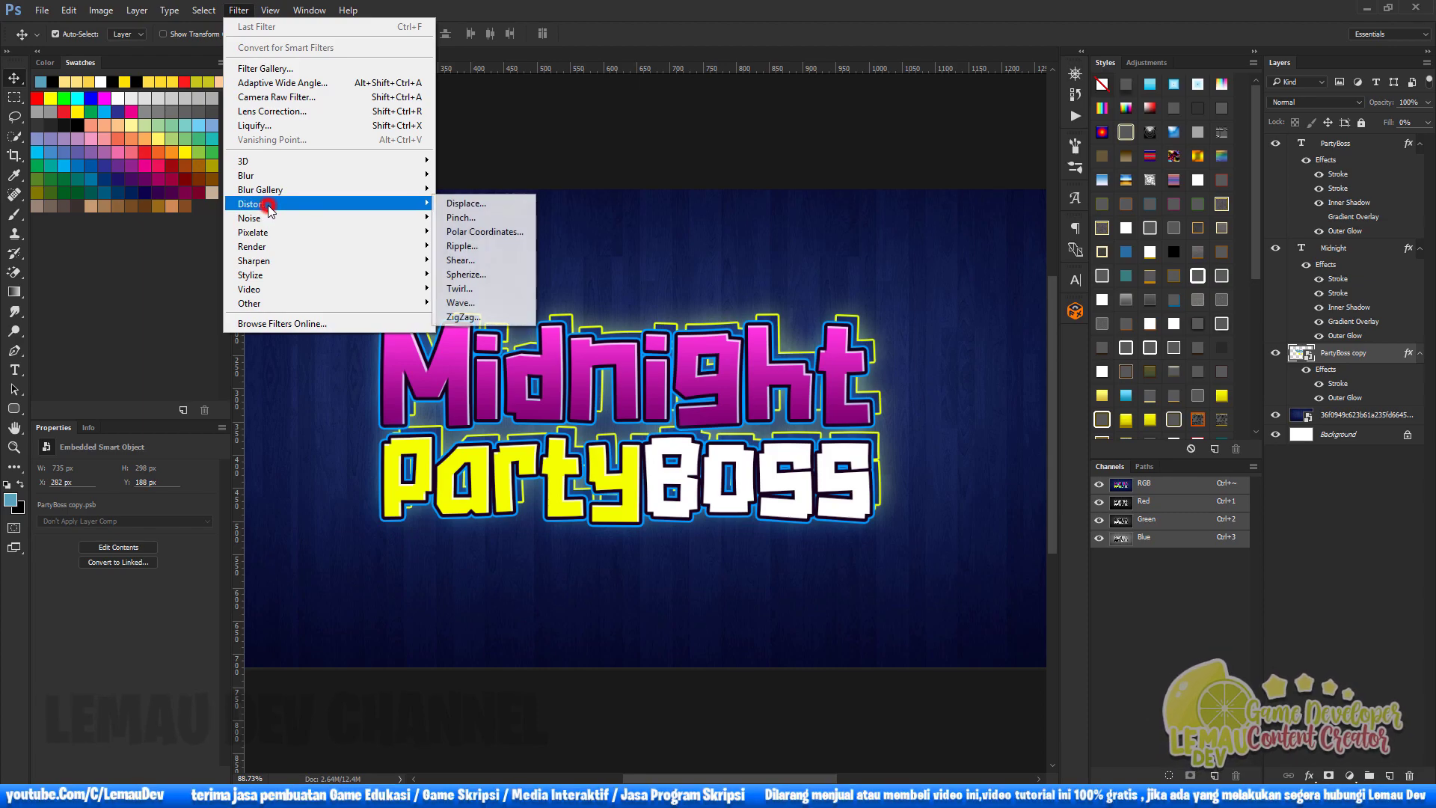
{"action": "left_click", "coordinate": [488, 260]}
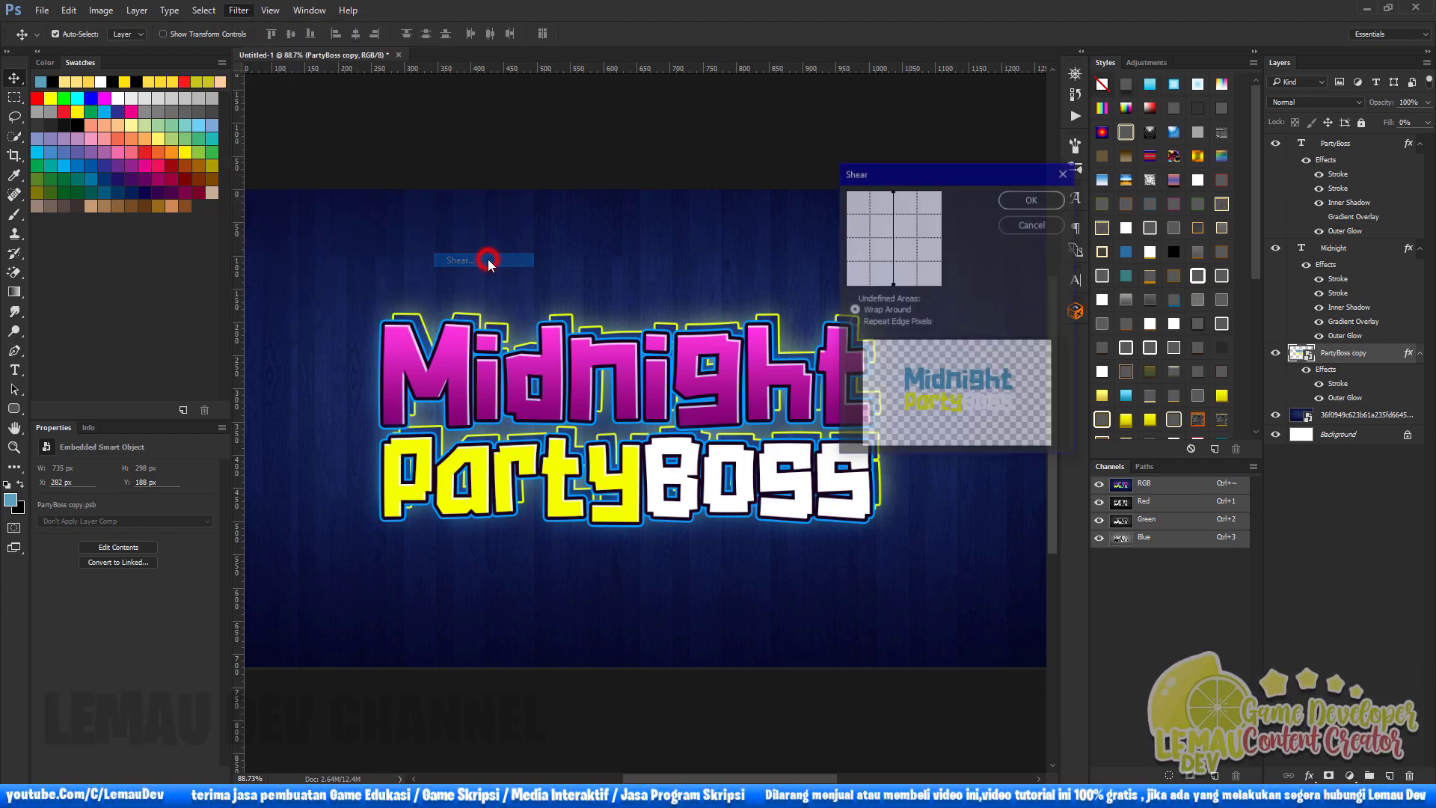
{"action": "left_click", "coordinate": [1026, 201]}
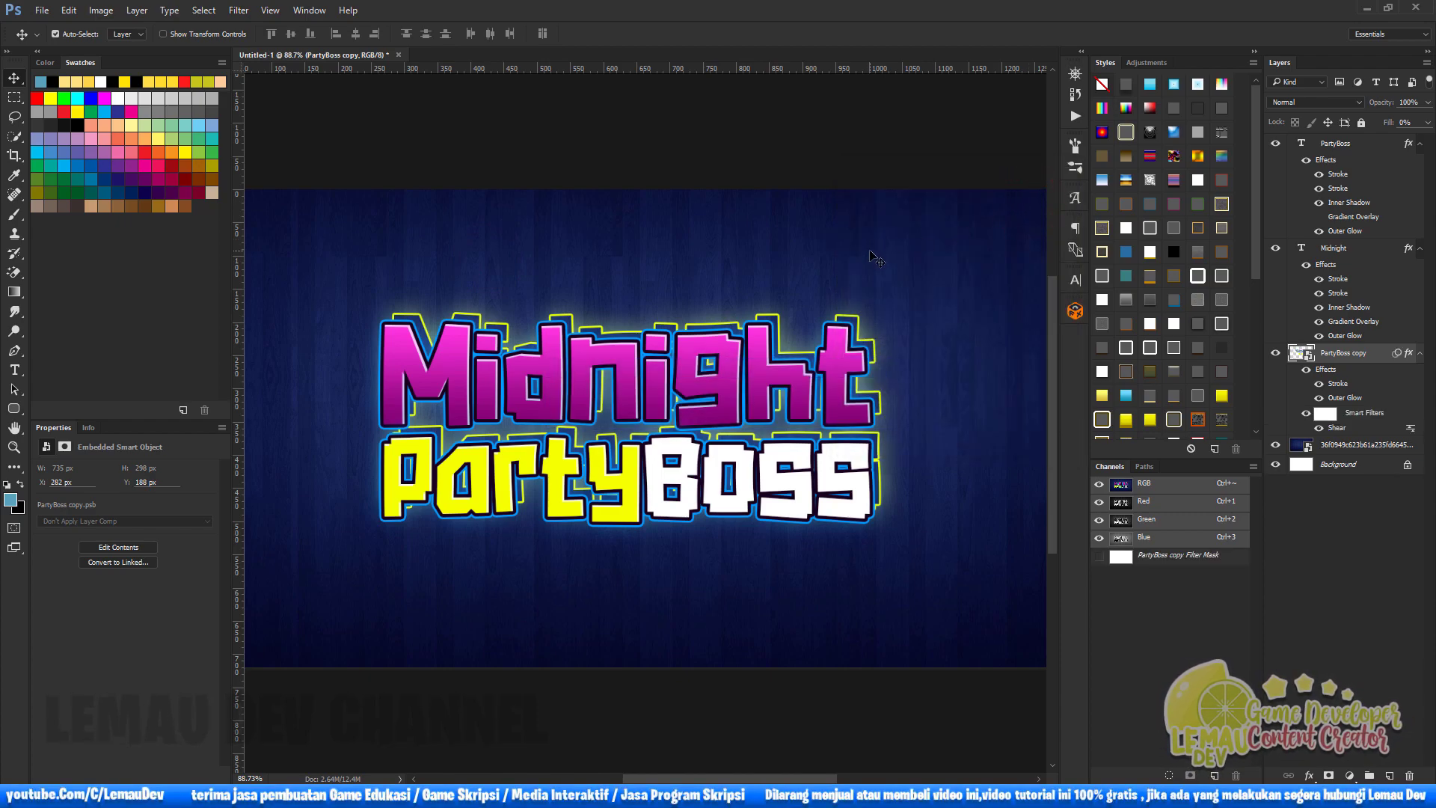
{"action": "key", "text": "ctrl+z"}
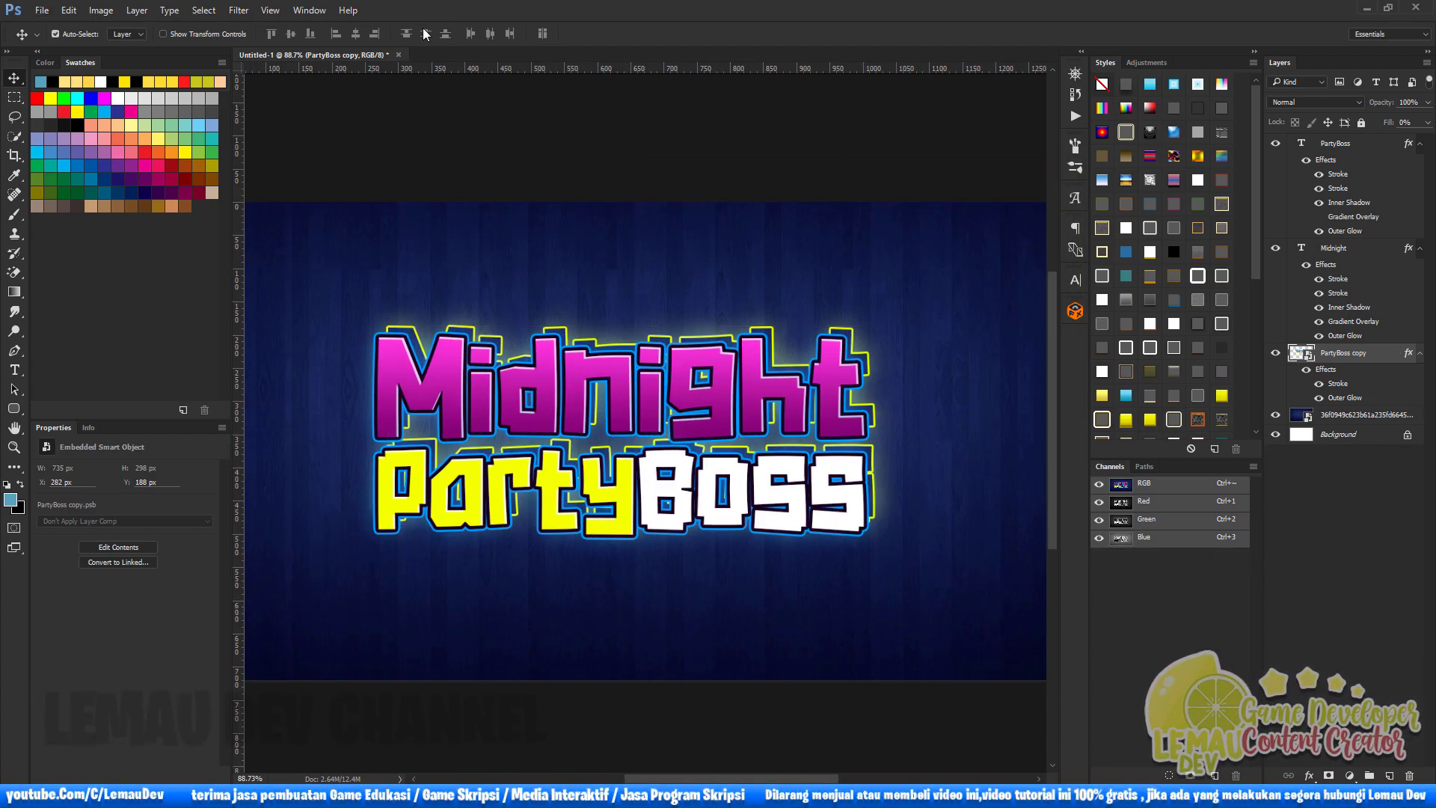
Apply the Ripple distortion filter to the "PartyBoss copy" smart object with amount 100% and size Medium
{"action": "left_click", "coordinate": [238, 11]}
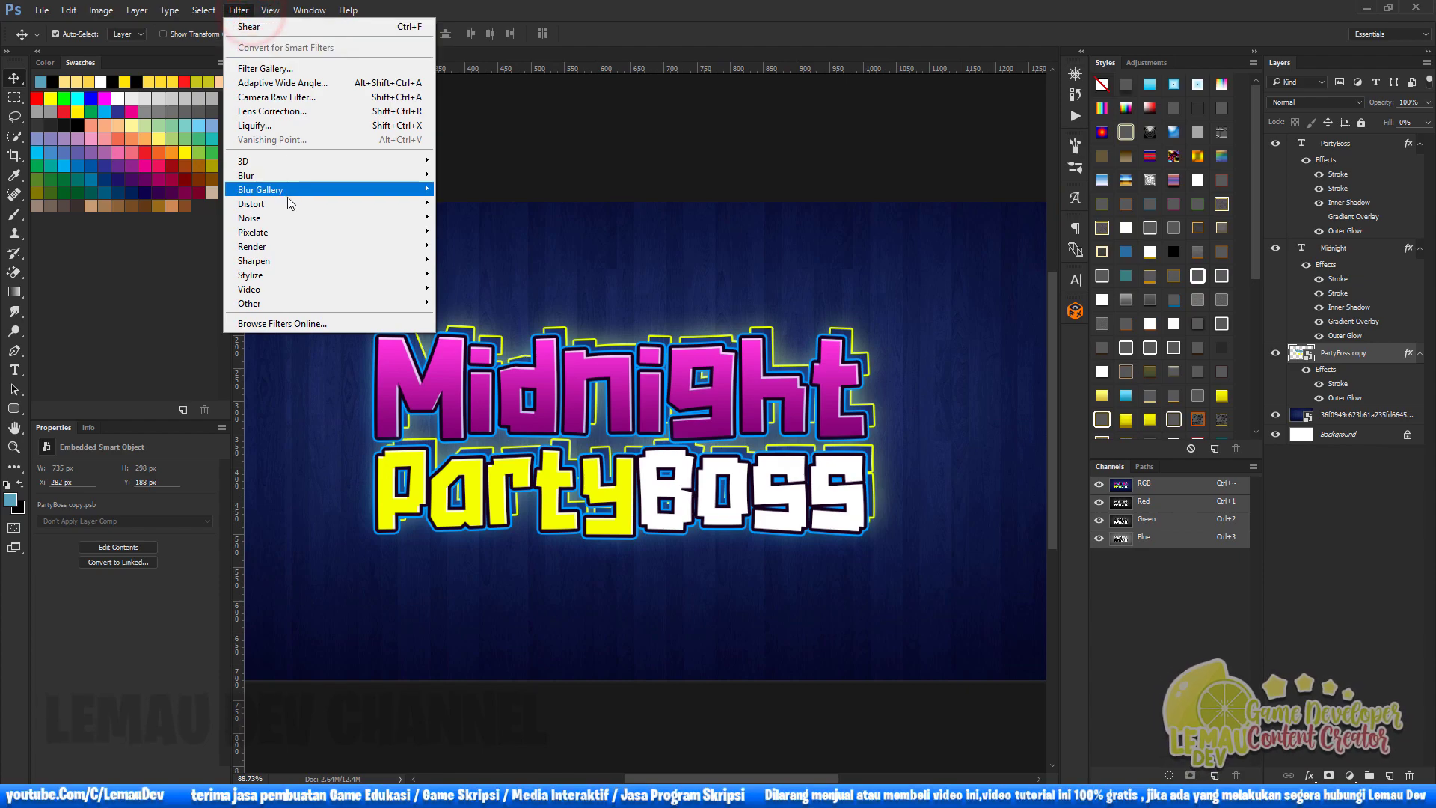
{"action": "mouse_move", "coordinate": [290, 207]}
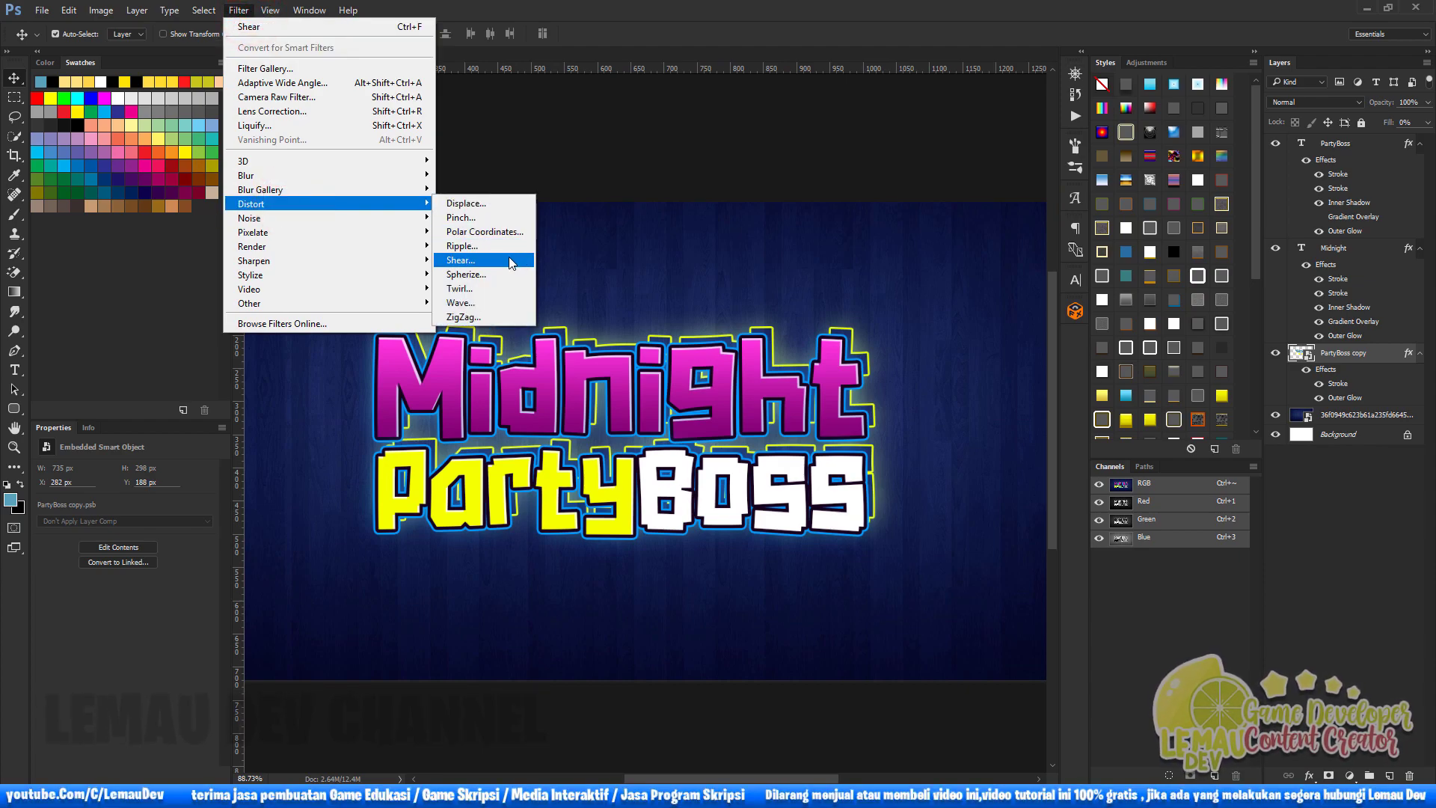
{"action": "left_click", "coordinate": [479, 245]}
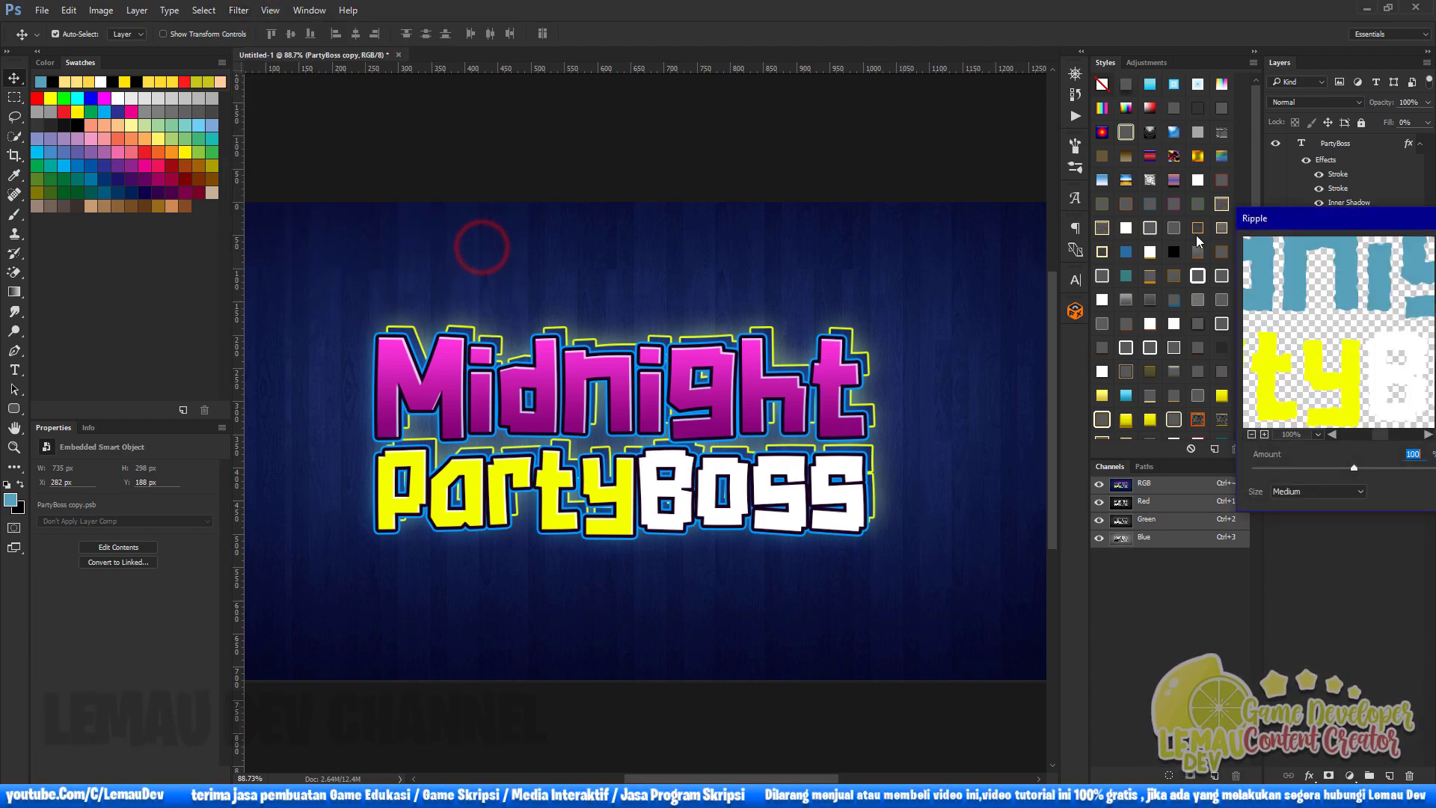
{"action": "left_click_drag", "start_coordinate": [1310, 215], "coordinate": [869, 210]}
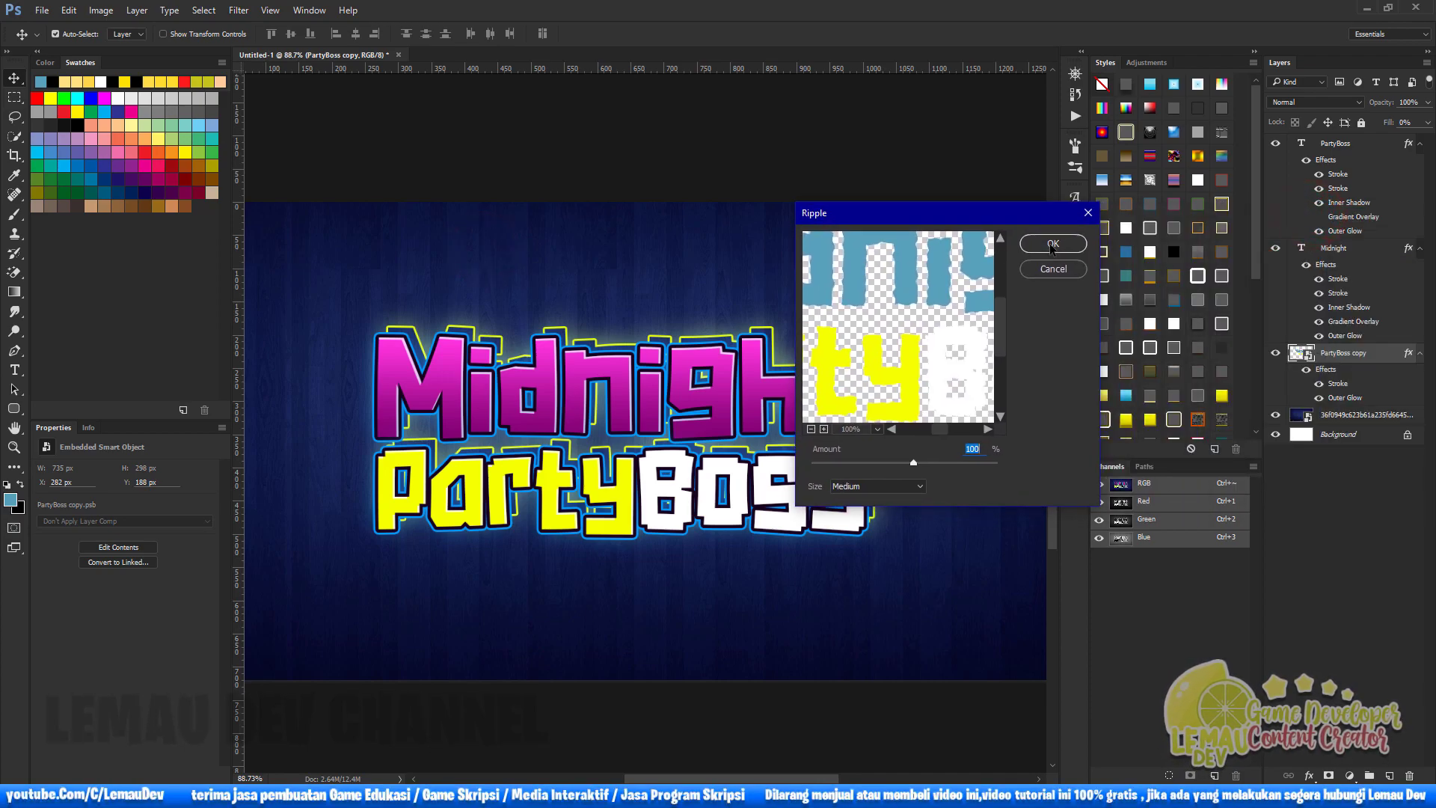
{"action": "left_click", "coordinate": [1052, 244]}
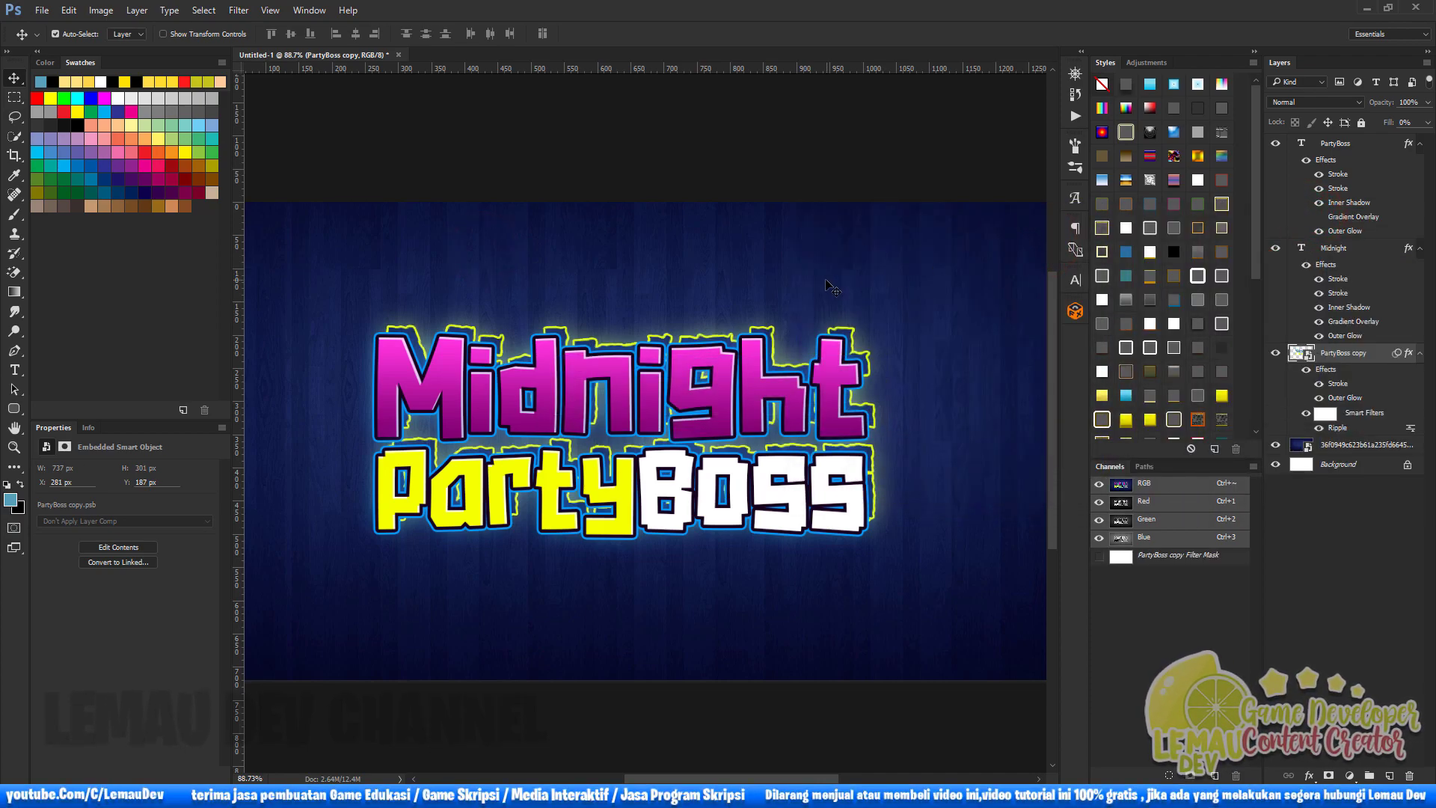
{"action": "scroll", "coordinate": [830, 286], "scroll_direction": "down", "scroll_amount": 2}
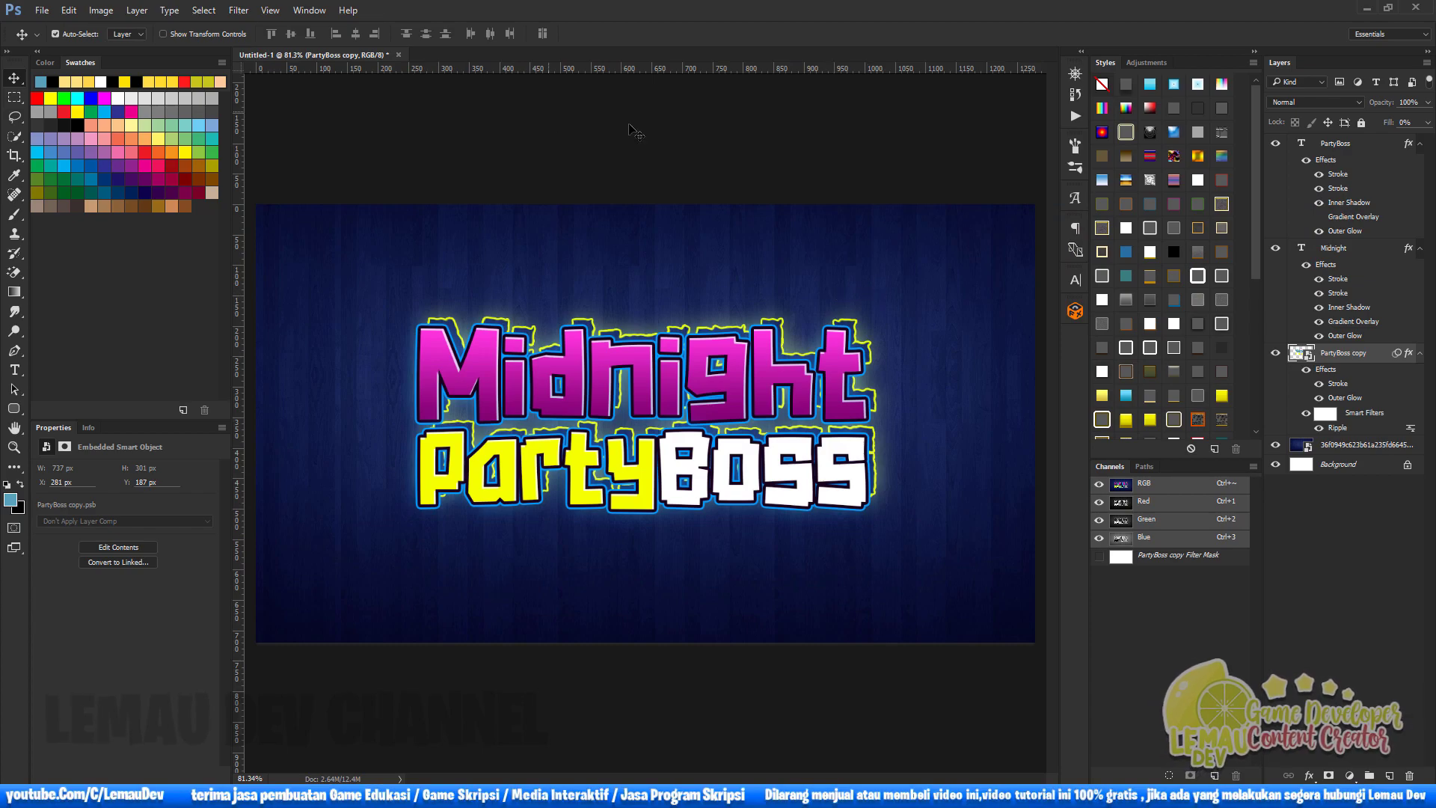
{"action": "type", "text": "25"}
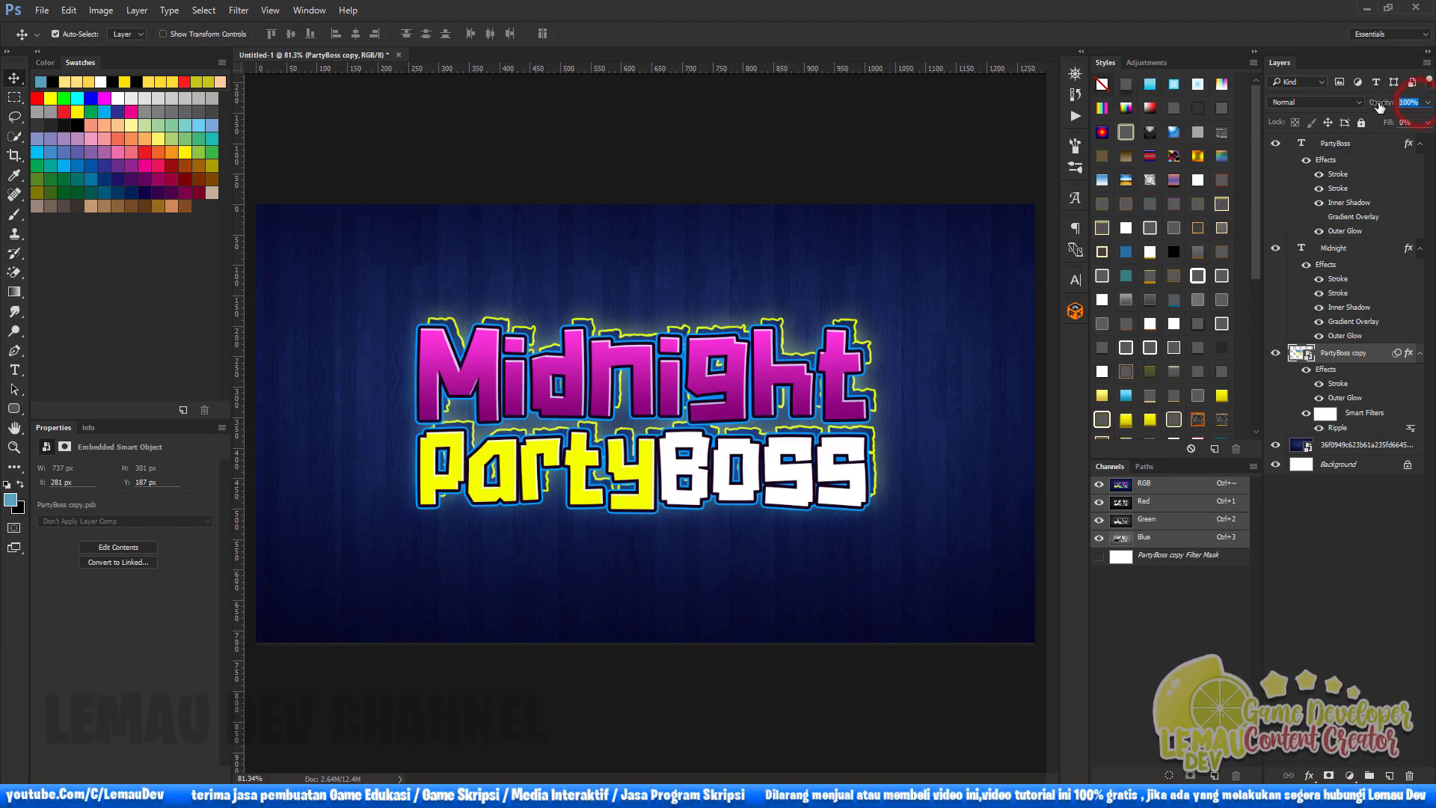
{"action": "left_click", "coordinate": [1428, 102]}
{"action": "left_click_drag", "start_coordinate": [1382, 120], "coordinate": [1424, 120]}
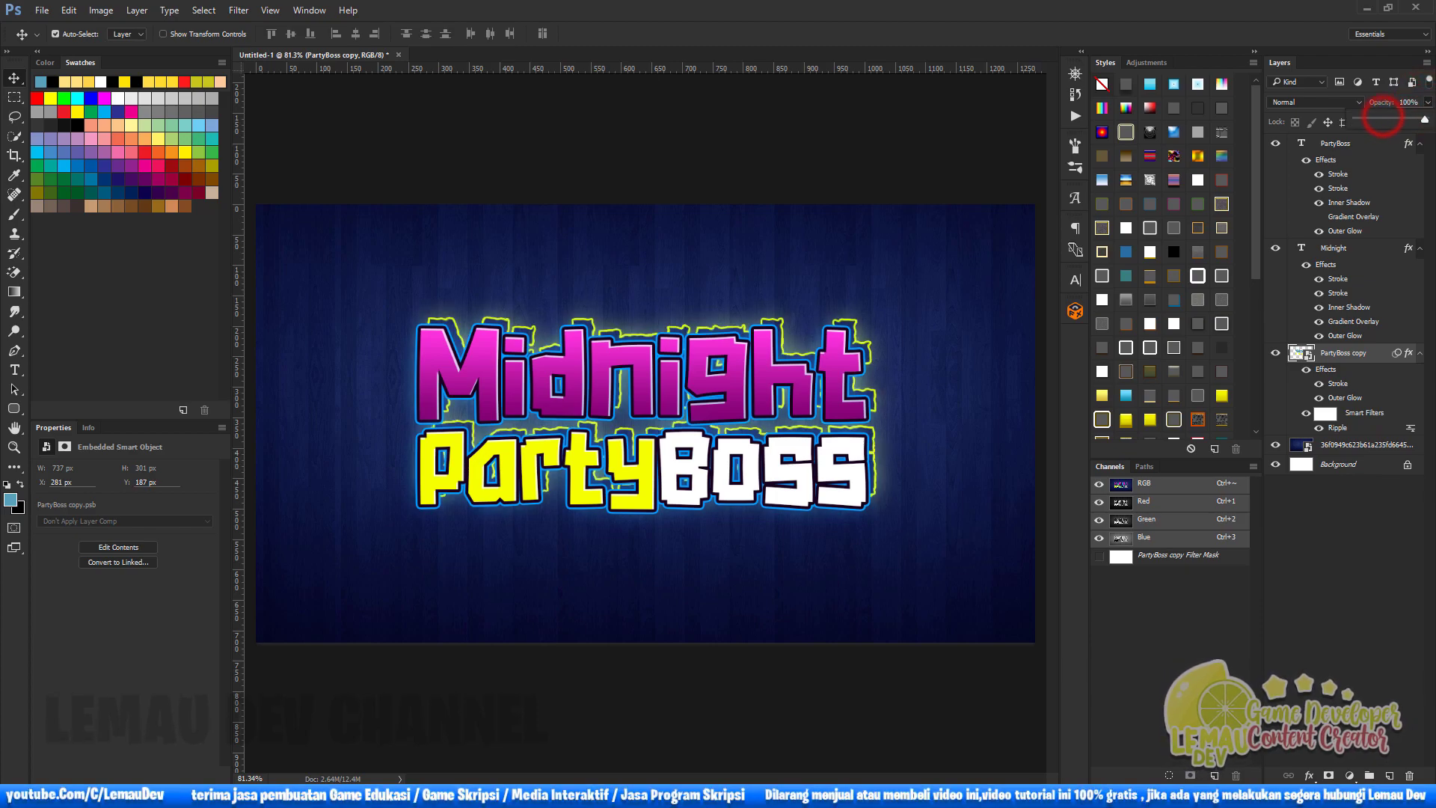
{"action": "left_click", "coordinate": [901, 222]}
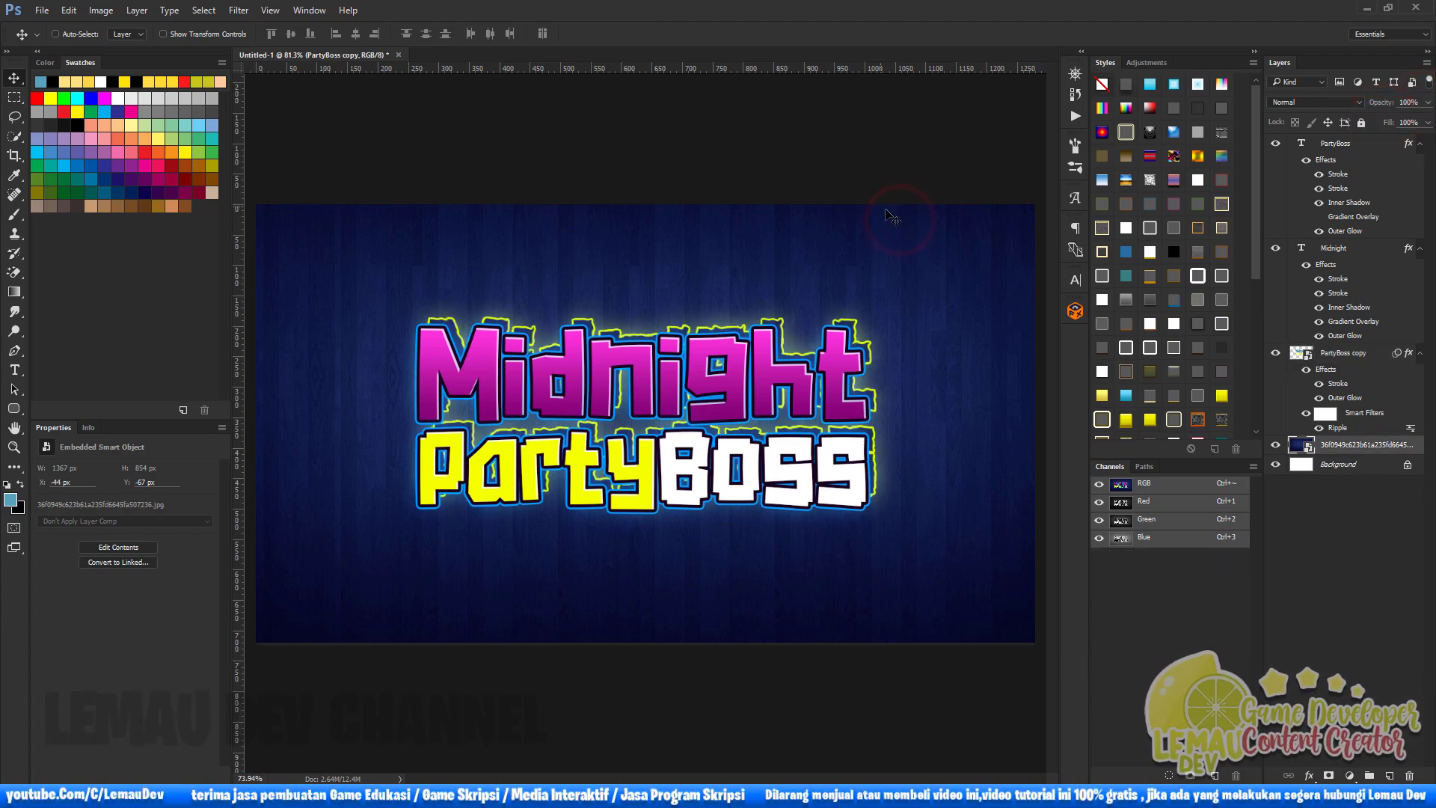
Hide the smart filters of the "PartyBoss copy" layer so its outline is shown without the ripple
{"action": "scroll", "coordinate": [897, 218], "scroll_direction": "down", "scroll_amount": 1}
{"action": "left_click", "coordinate": [1307, 412]}
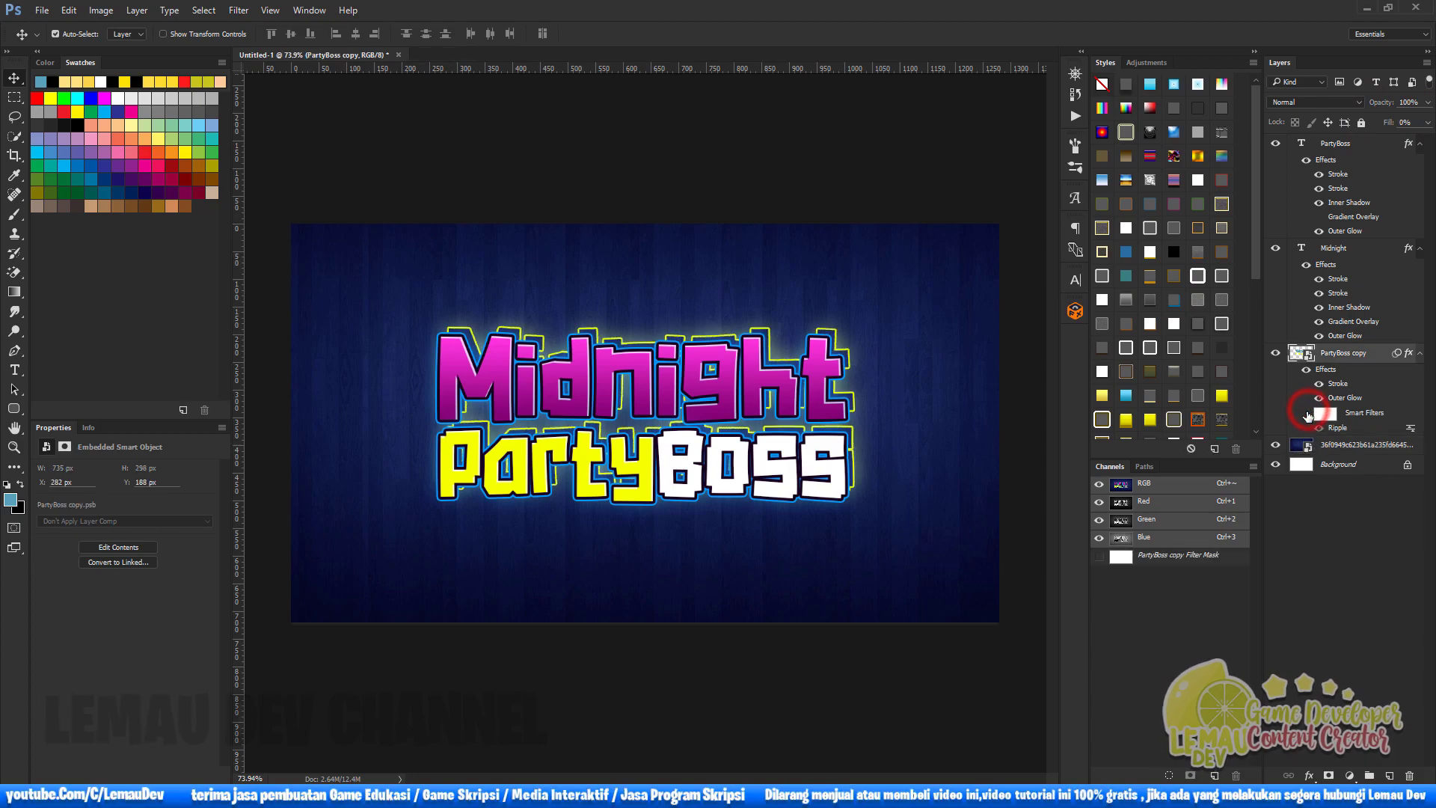
{"action": "scroll", "coordinate": [872, 349], "scroll_direction": "up", "scroll_amount": 2}
{"action": "scroll", "coordinate": [875, 348], "scroll_direction": "down", "scroll_amount": 1}
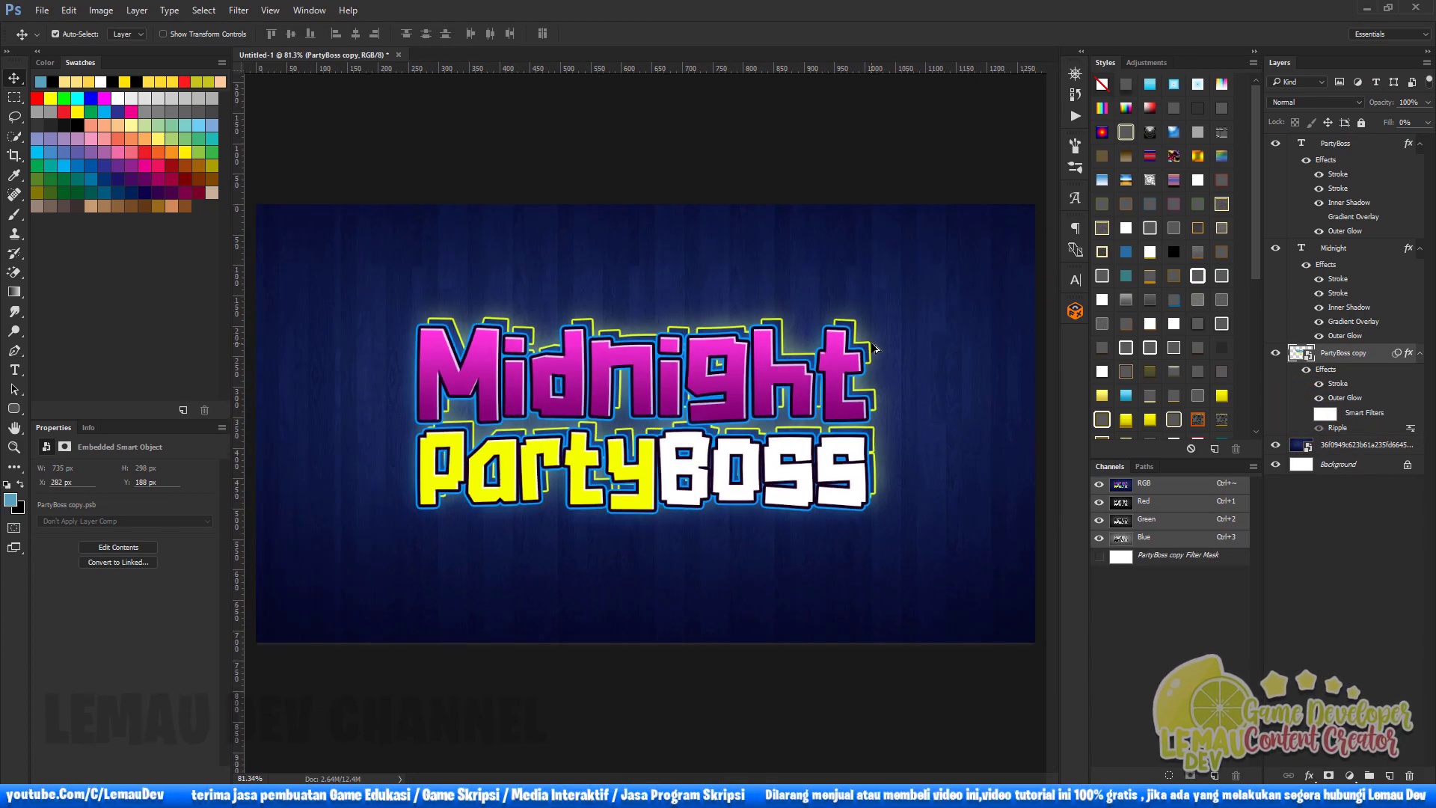
Duplicate the "PartyBoss copy" layer and offset the duplicate about 28 px to the left and 29 px down
{"action": "key", "text": "ctrl"}
{"action": "key", "text": "ctrl+j"}
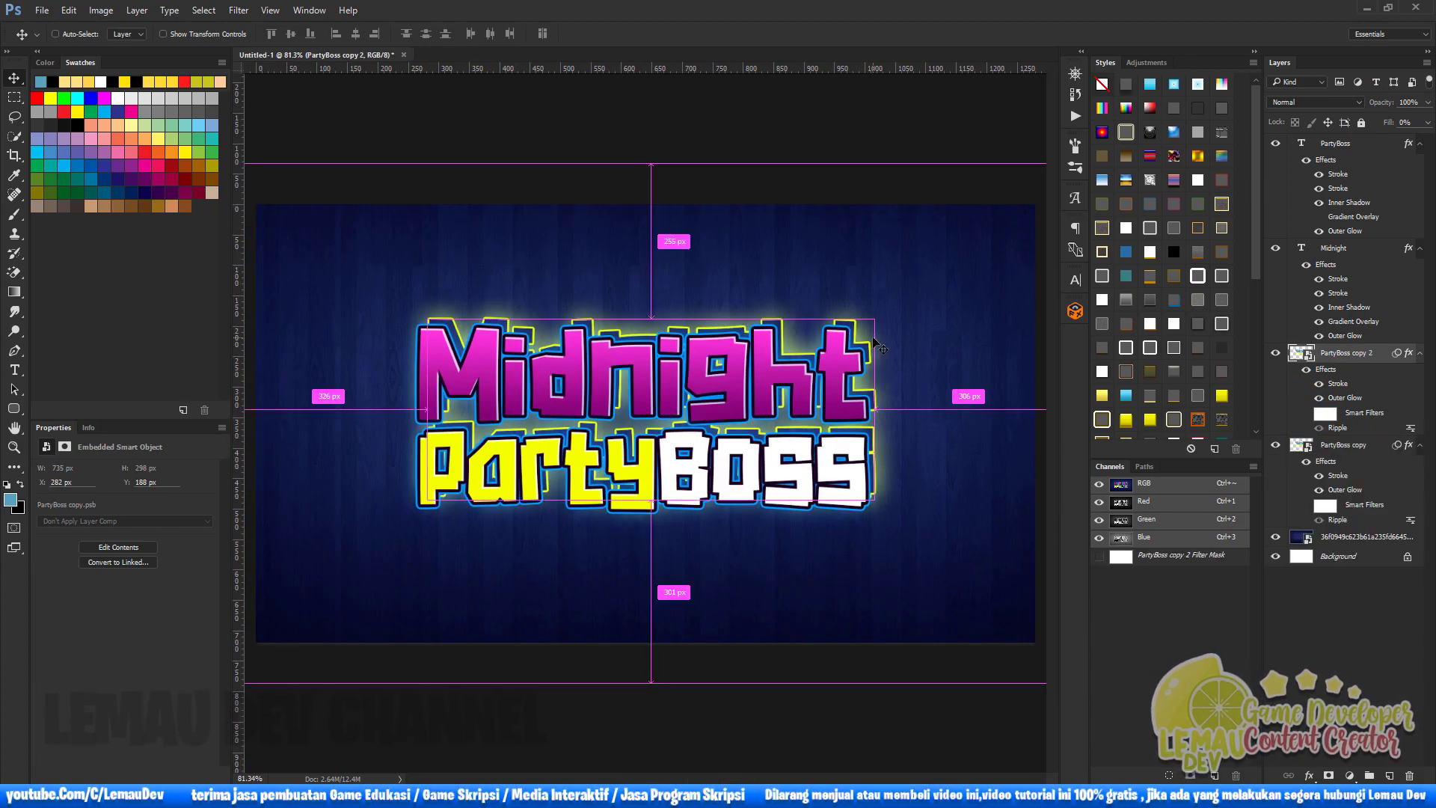
{"action": "key", "text": "ctrl+t"}
{"action": "mouse_move", "coordinate": [867, 327]}
{"action": "left_mouse_down"}
{"action": "mouse_move", "coordinate": [869, 314]}
{"action": "mouse_move", "coordinate": [853, 342]}
{"action": "left_mouse_up"}
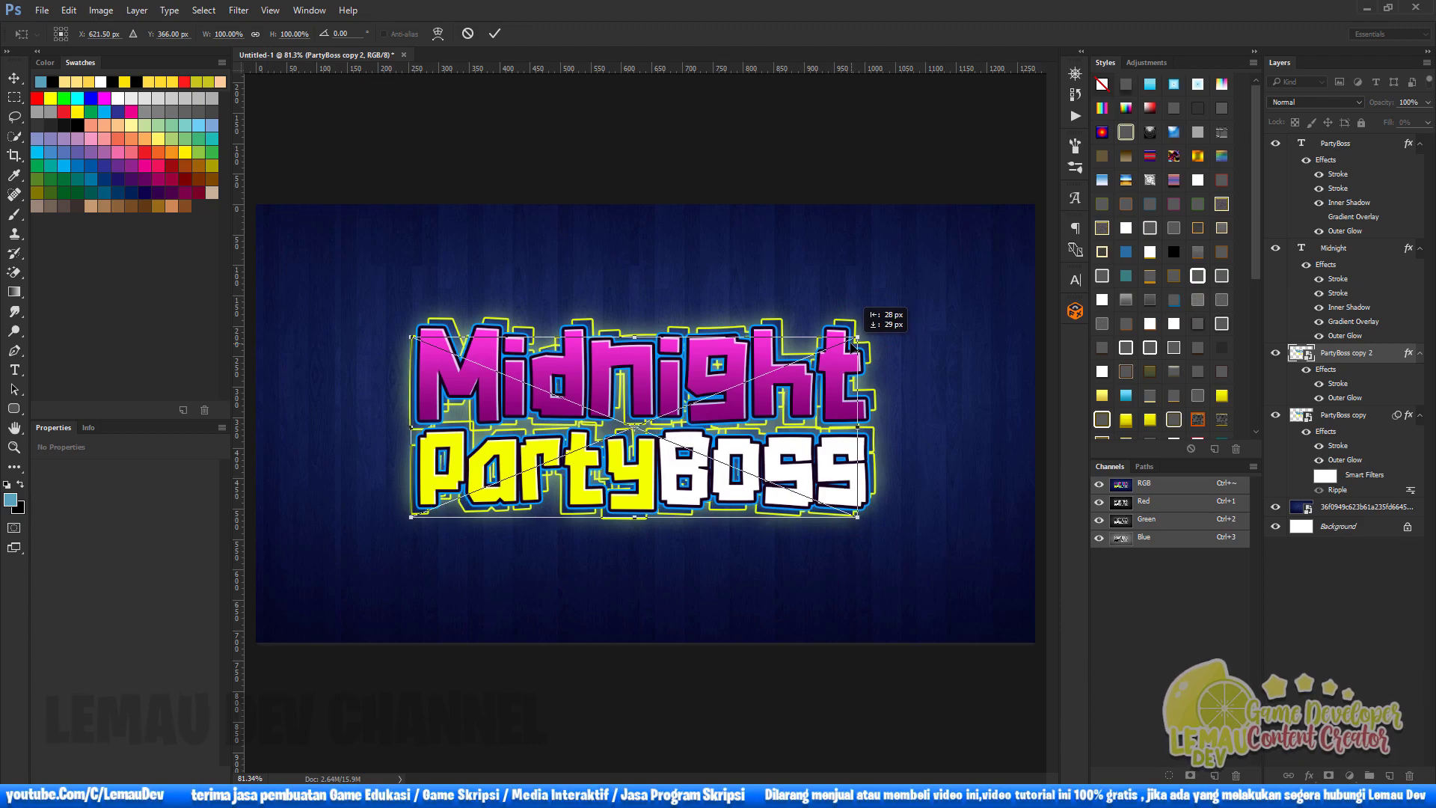
{"action": "left_click", "coordinate": [494, 33]}
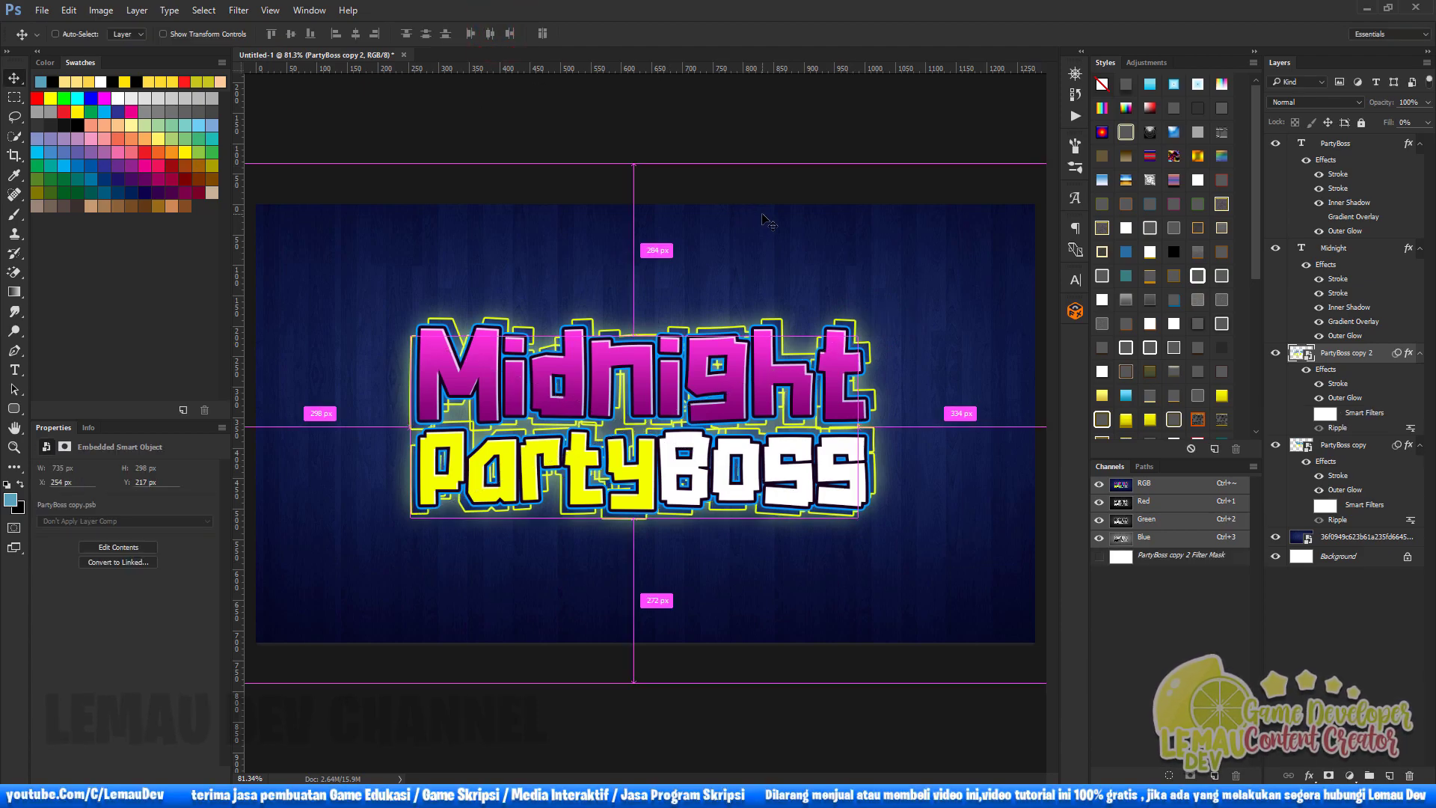
Duplicate the "PartyBoss copy 2" layer and enlarge the new outline to about 761 × 308 px, extending to the lower right
{"action": "key", "text": "ctrl+j"}
{"action": "key", "text": "ctrl+t"}
{"action": "left_click_drag", "start_coordinate": [820, 364], "coordinate": [874, 382]}
{"action": "left_click", "coordinate": [494, 33]}
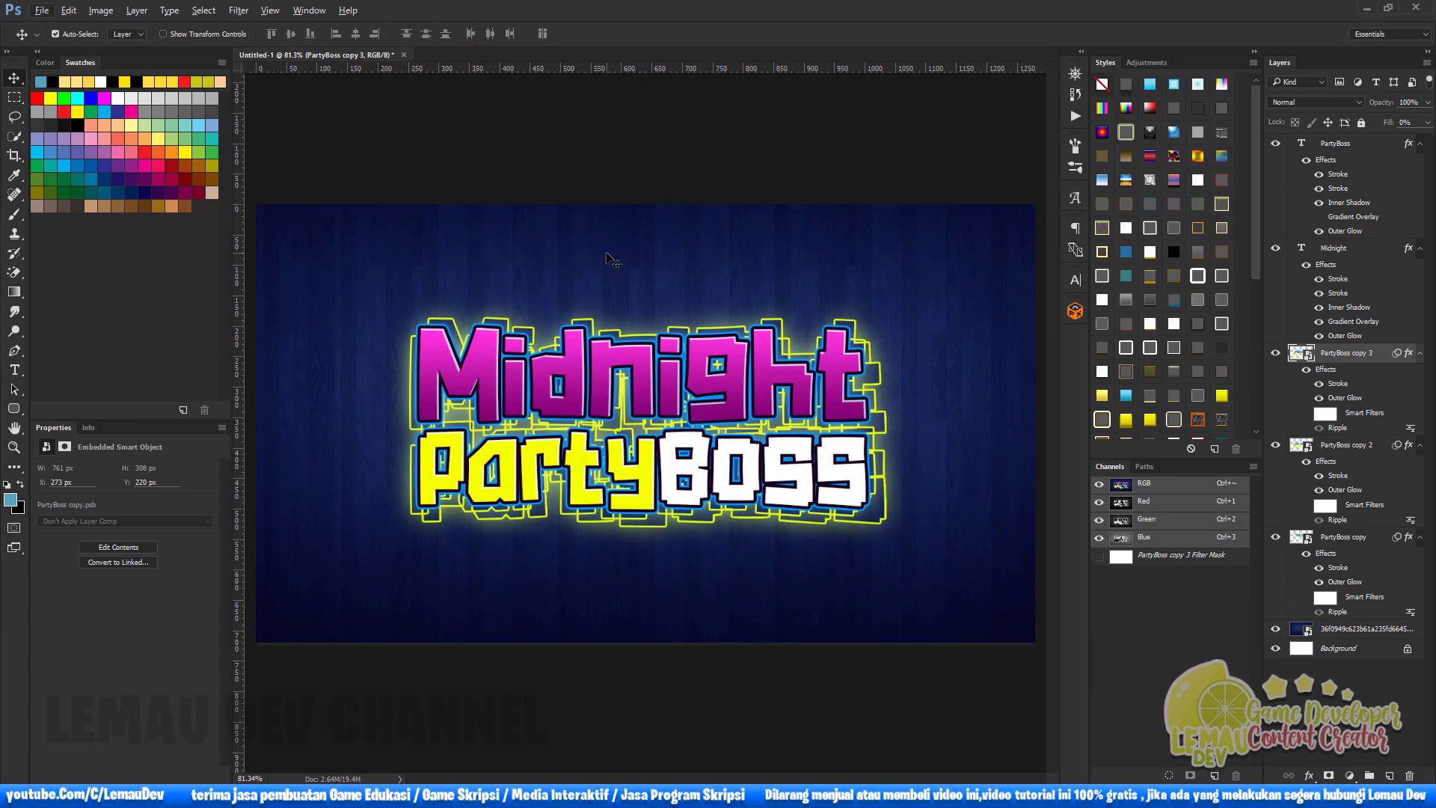
{"action": "left_click", "coordinate": [1375, 542], "text": "shift"}
{"action": "left_click", "coordinate": [1429, 105]}
{"action": "mouse_move", "coordinate": [1425, 118]}
{"action": "left_mouse_down"}
{"action": "mouse_move", "coordinate": [1390, 118]}
{"action": "mouse_move", "coordinate": [1425, 118]}
{"action": "left_mouse_up"}
{"action": "left_click", "coordinate": [974, 379]}
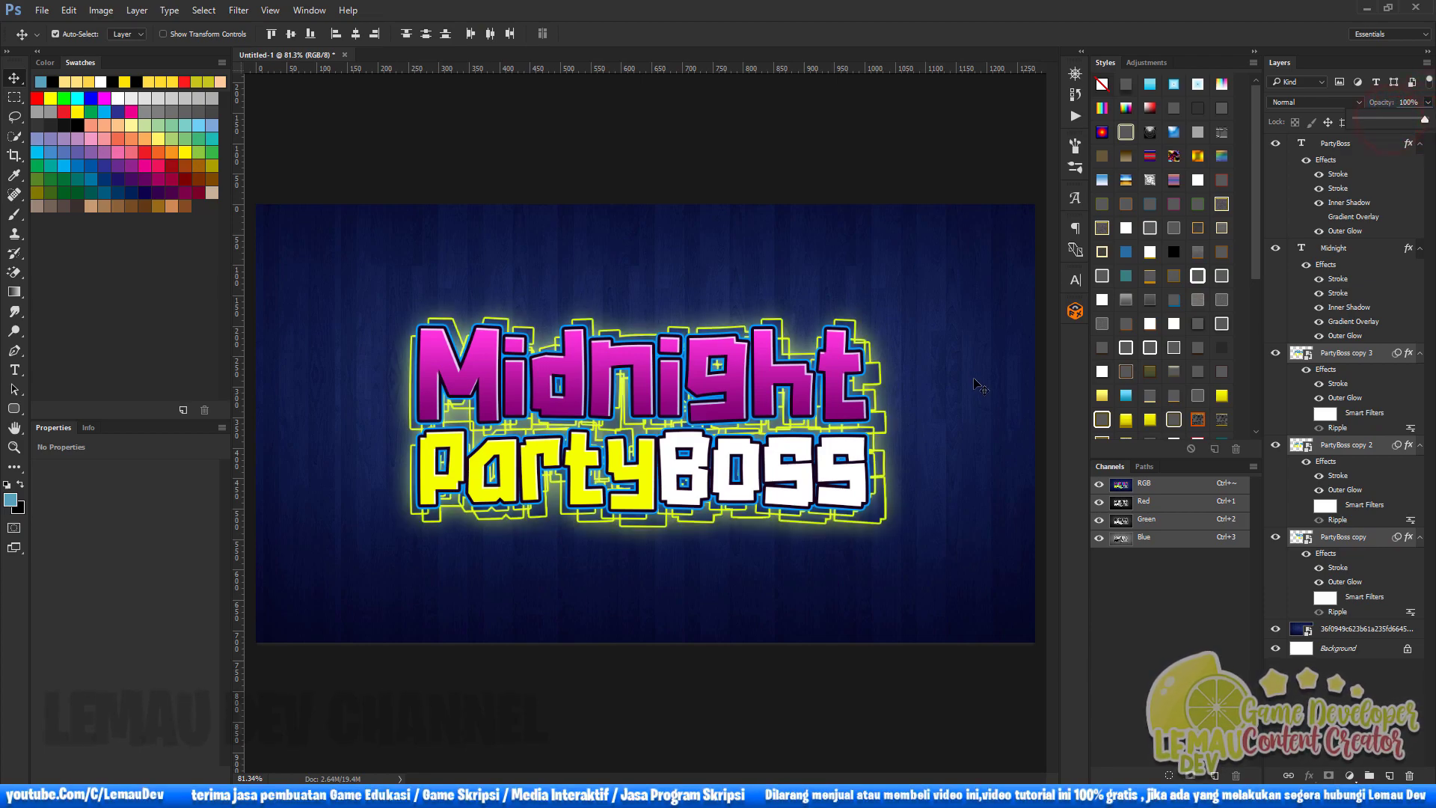
Lock the blue wood background image layer
{"action": "left_click", "coordinate": [894, 498]}
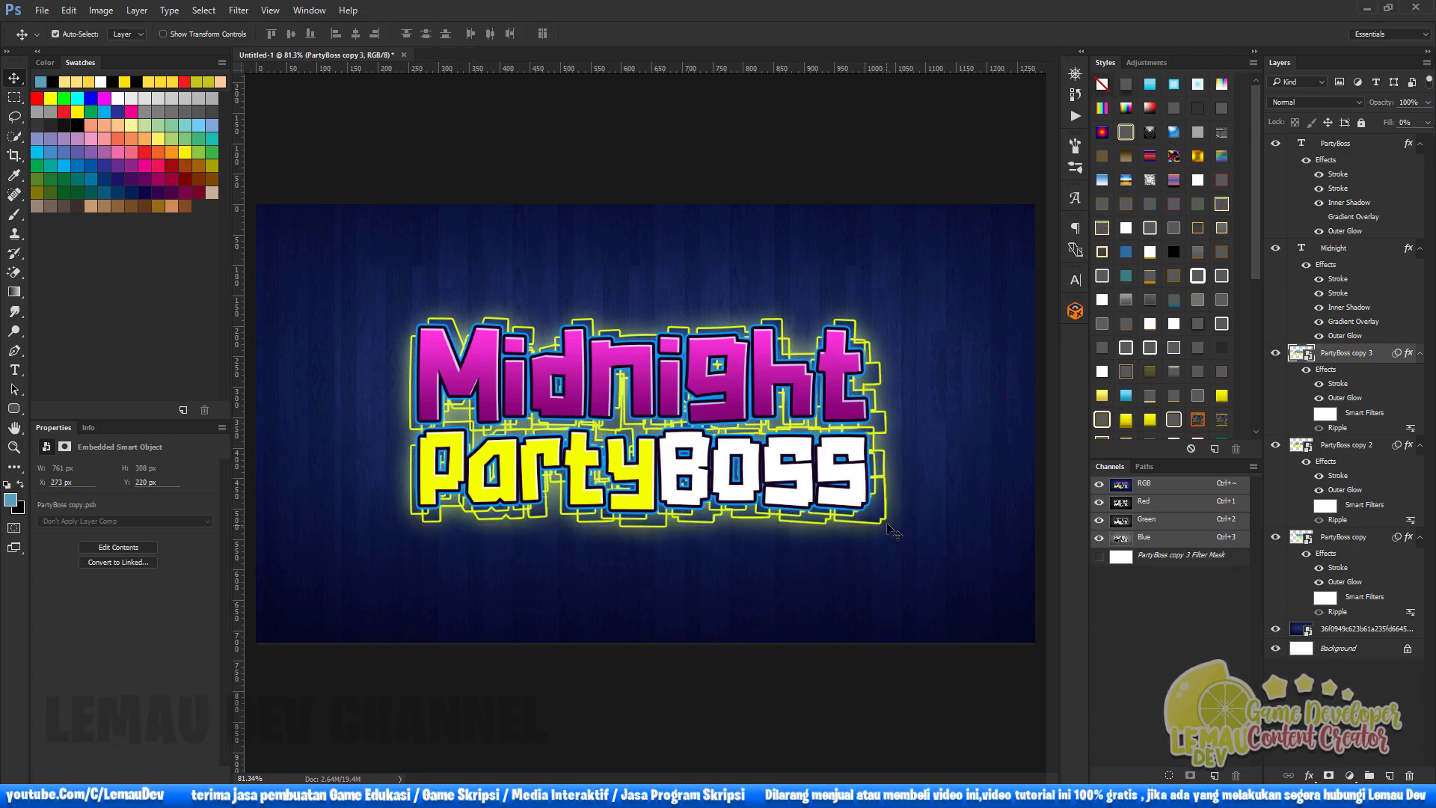
{"action": "left_click", "coordinate": [891, 529]}
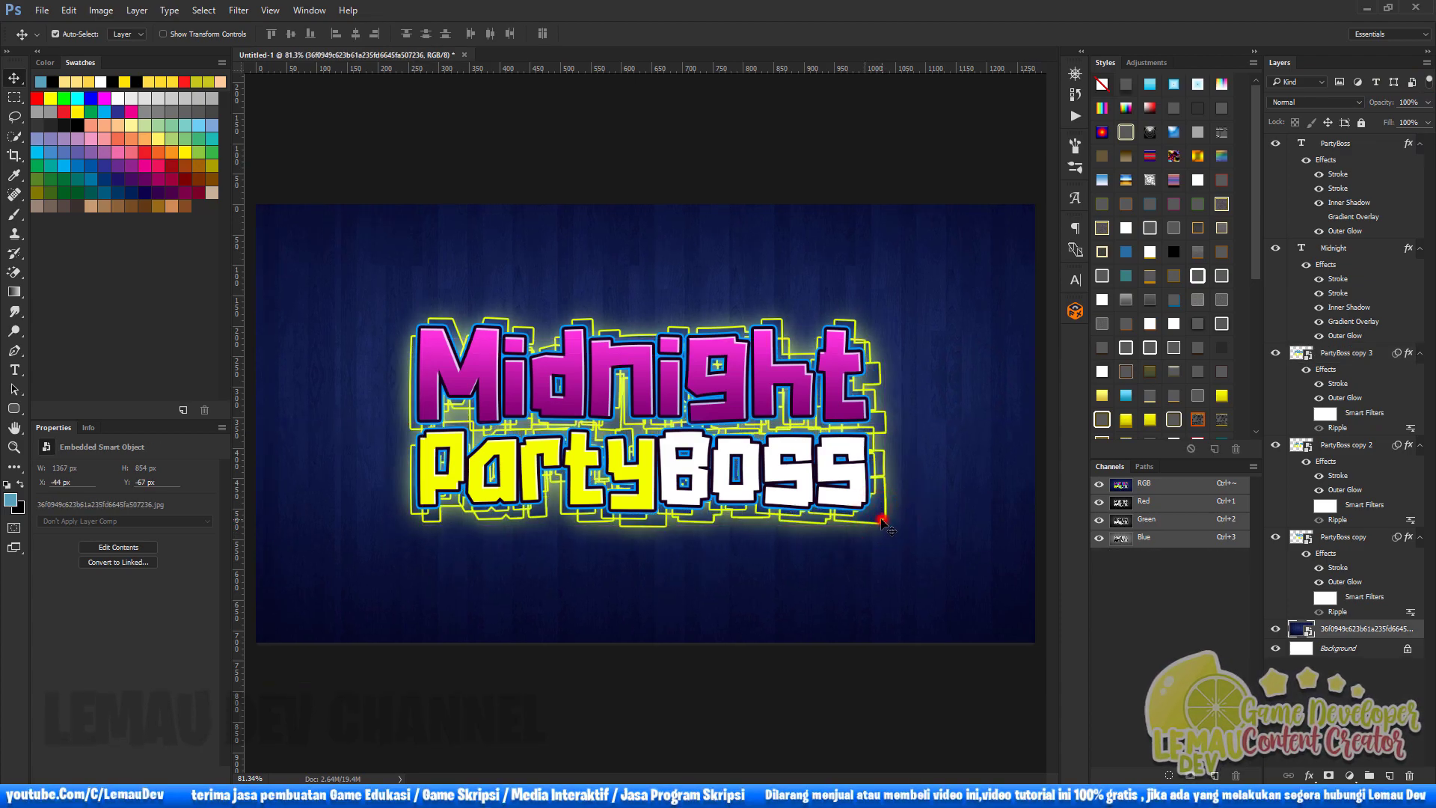
{"action": "left_click", "coordinate": [1362, 123]}
Shift the "PartyBoss copy 3" outline down and to the left and enlarge it to about 799 px wide
{"action": "left_click", "coordinate": [879, 521]}
{"action": "mouse_move", "coordinate": [878, 521]}
{"action": "left_mouse_down"}
{"action": "mouse_move", "coordinate": [898, 518]}
{"action": "mouse_move", "coordinate": [869, 533]}
{"action": "left_mouse_up"}
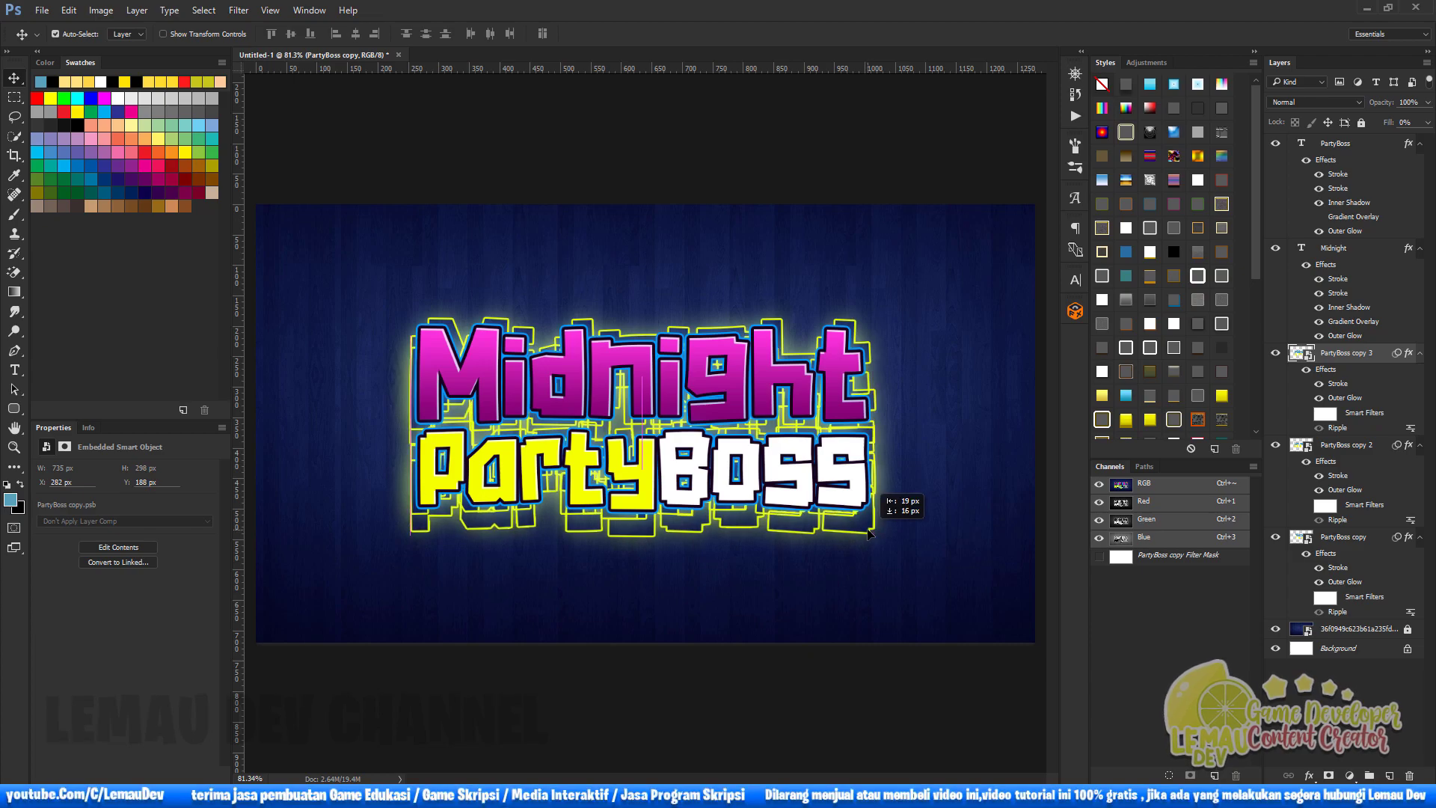
{"action": "key", "text": "ctrl+t"}
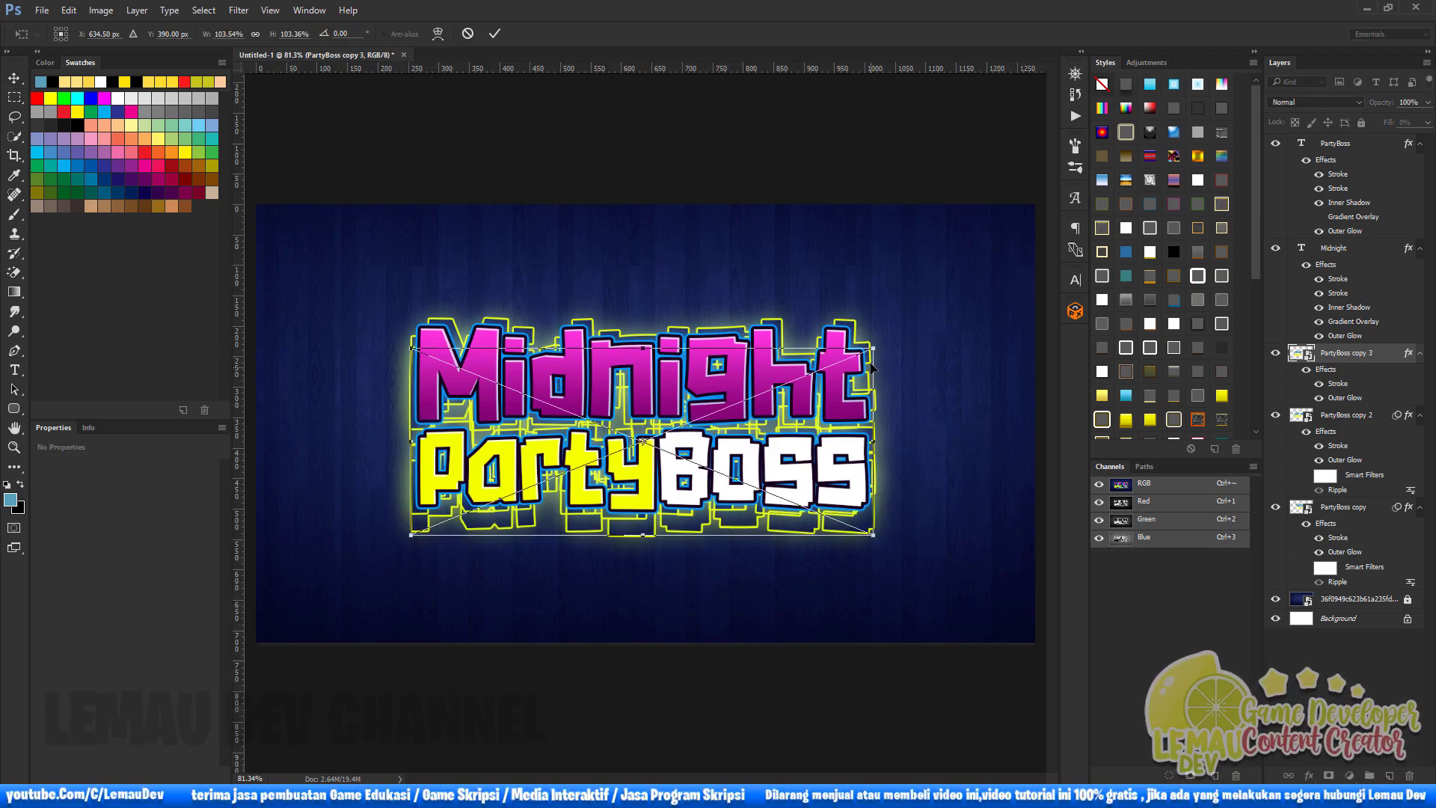
{"action": "left_click_drag", "start_coordinate": [872, 347], "coordinate": [885, 350]}
{"action": "left_click", "coordinate": [500, 32]}
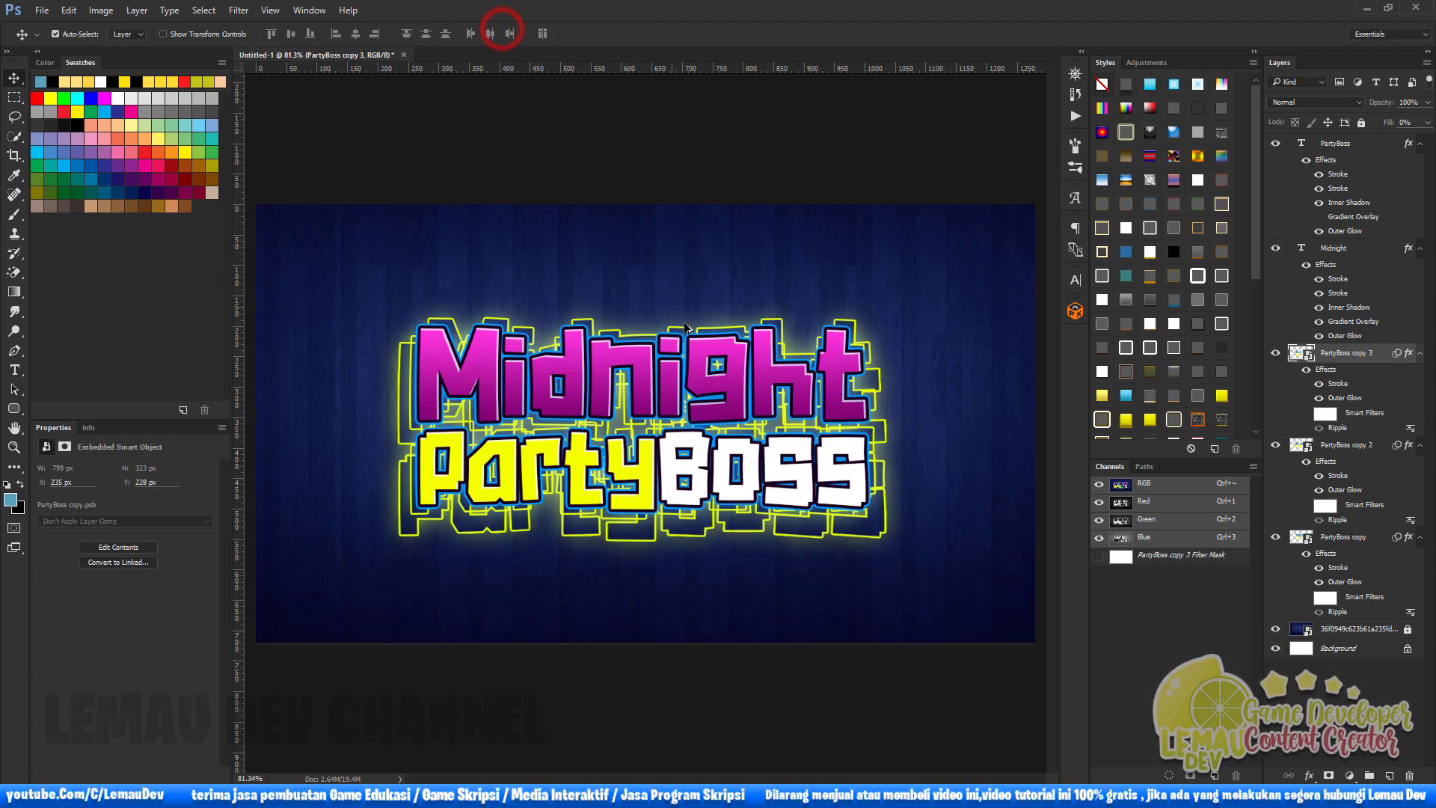
{"action": "scroll", "coordinate": [682, 353], "scroll_direction": "down", "scroll_amount": 5}
{"action": "scroll", "coordinate": [673, 378], "scroll_direction": "up", "scroll_amount": 4}
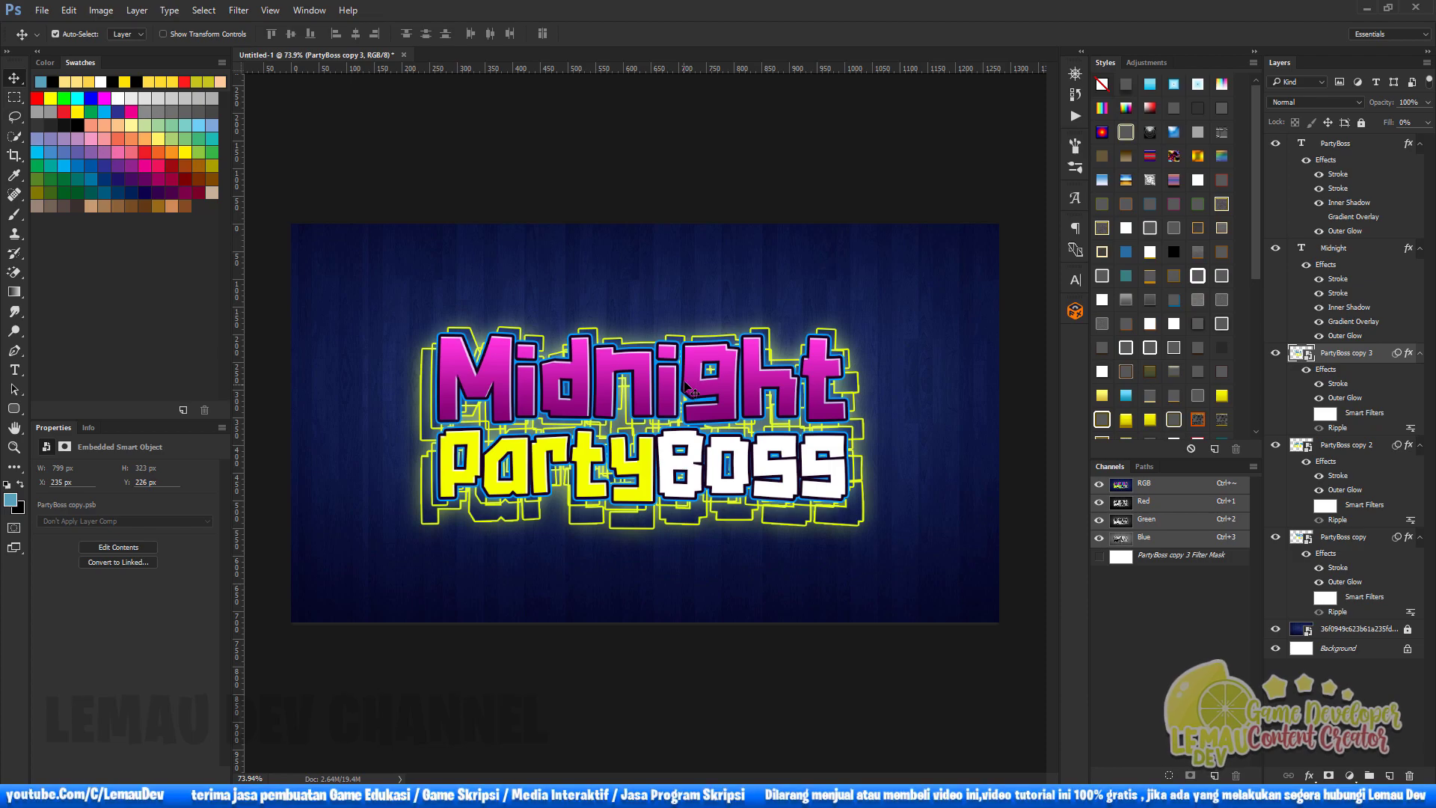
{"action": "left_click", "coordinate": [239, 9]}
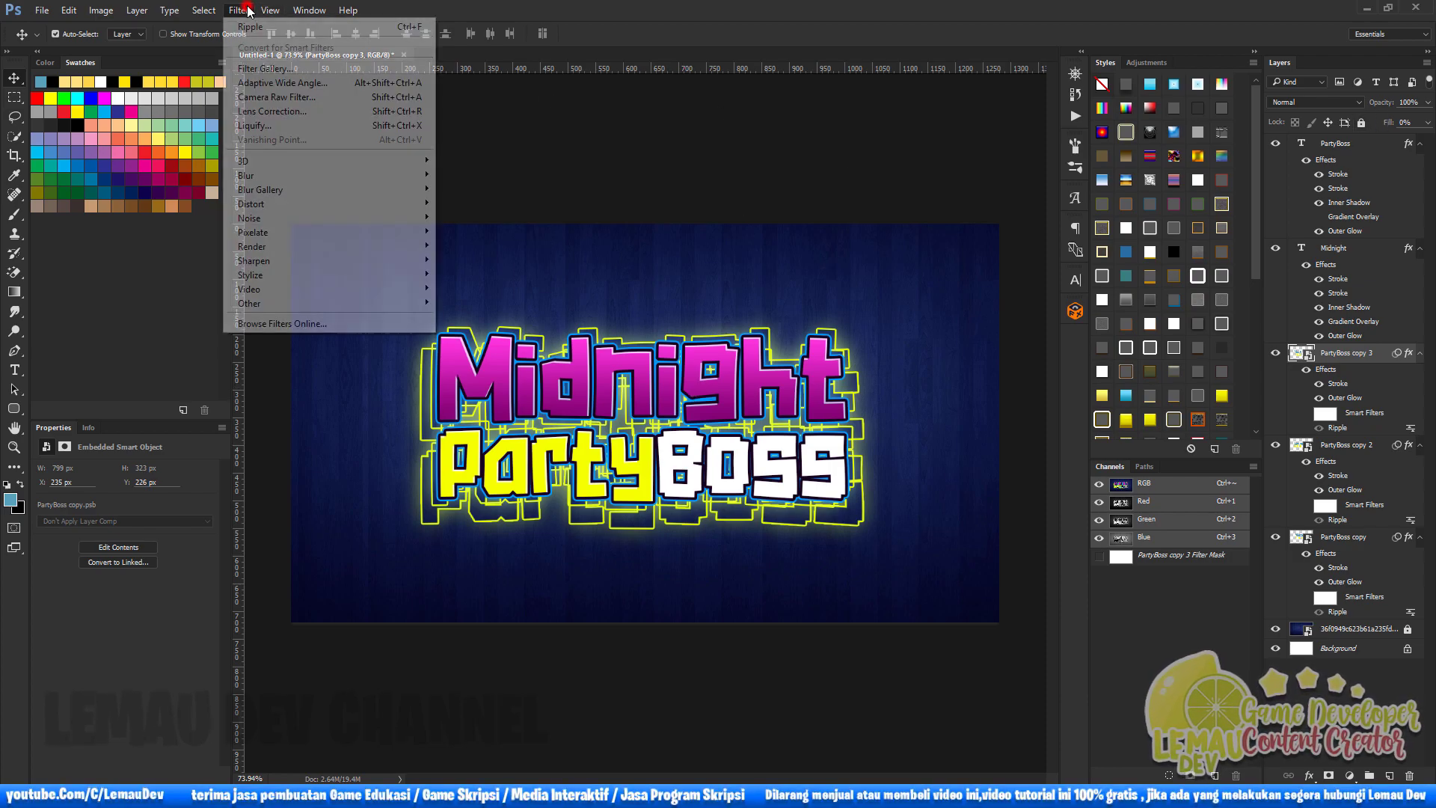
{"action": "left_click", "coordinate": [270, 175]}
{"action": "left_click", "coordinate": [456, 231]}
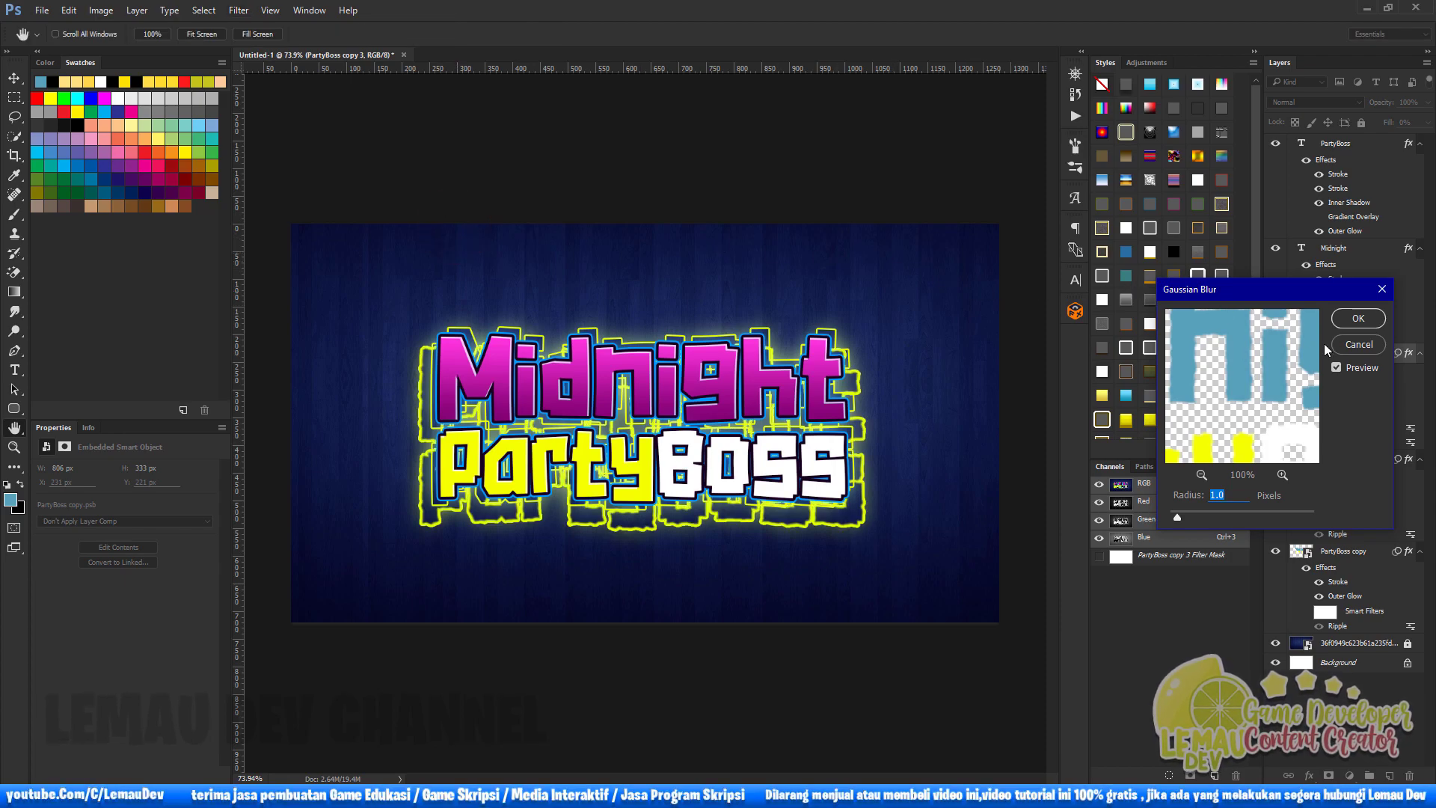
{"action": "left_click", "coordinate": [1358, 344]}
Try a Gaussian Blur with radius 1.0 pixels on "PartyBoss copy 3" with its Ripple filter hidden, and undo the blur
{"action": "left_click", "coordinate": [239, 9]}
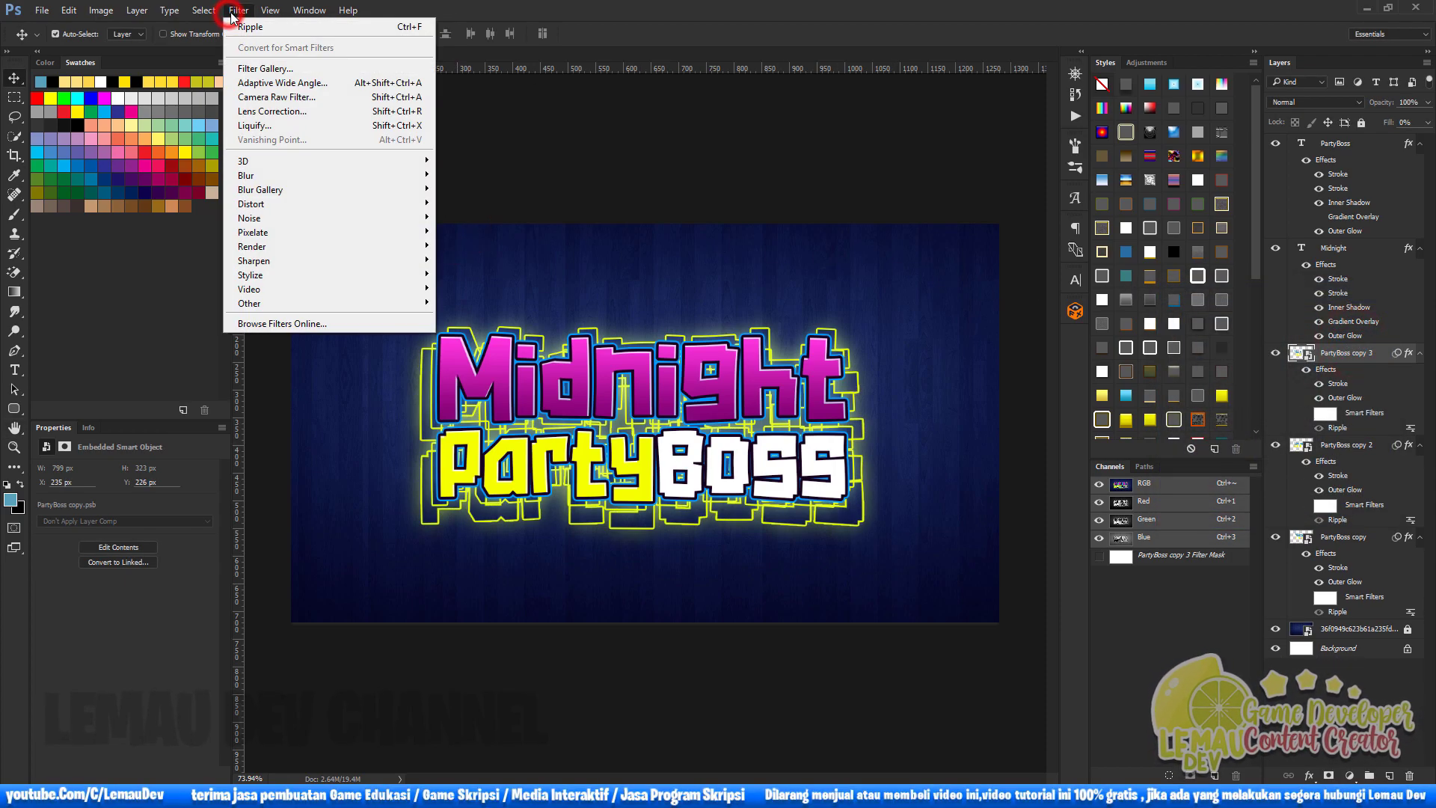
{"action": "mouse_move", "coordinate": [265, 180]}
{"action": "left_click", "coordinate": [460, 230]}
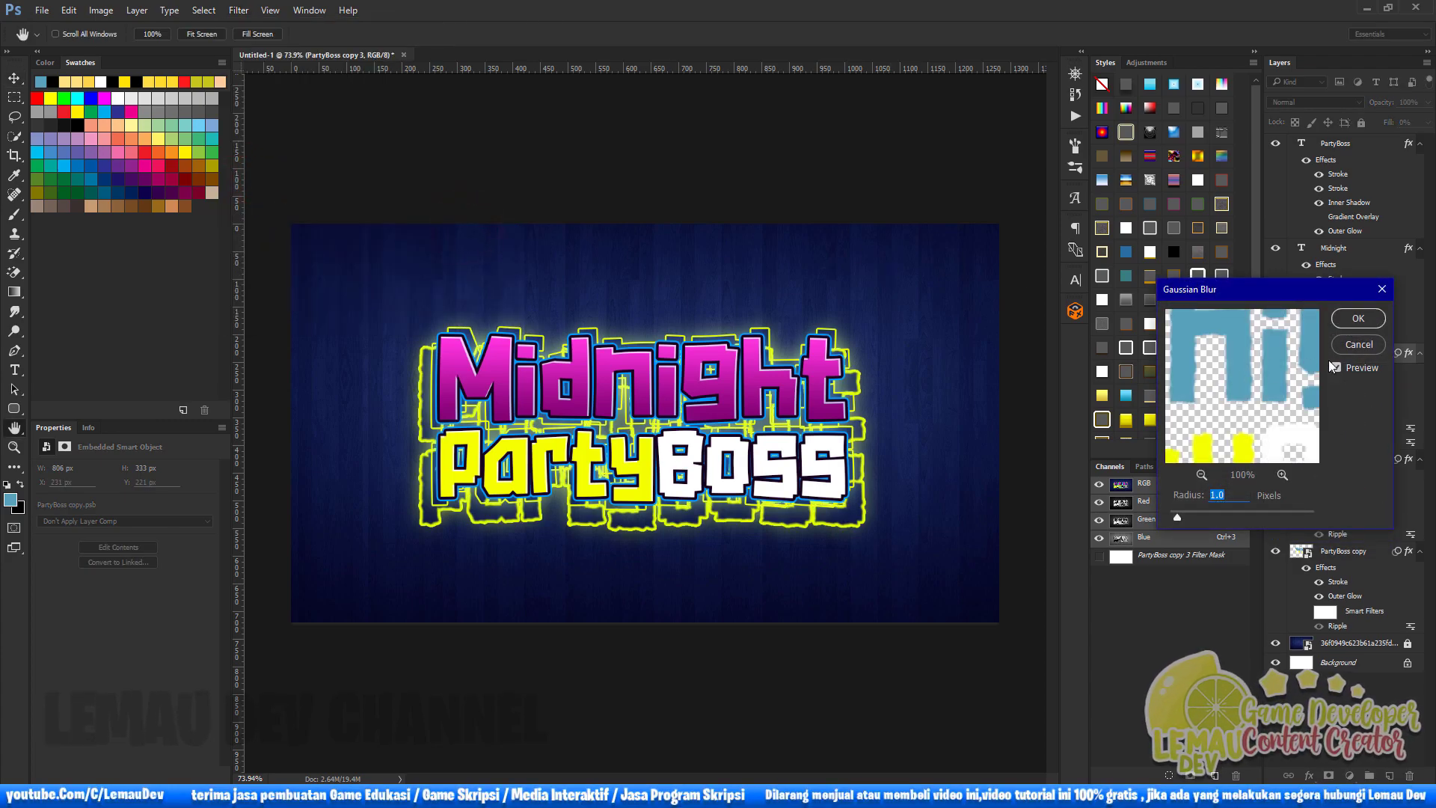
{"action": "left_click", "coordinate": [1362, 323]}
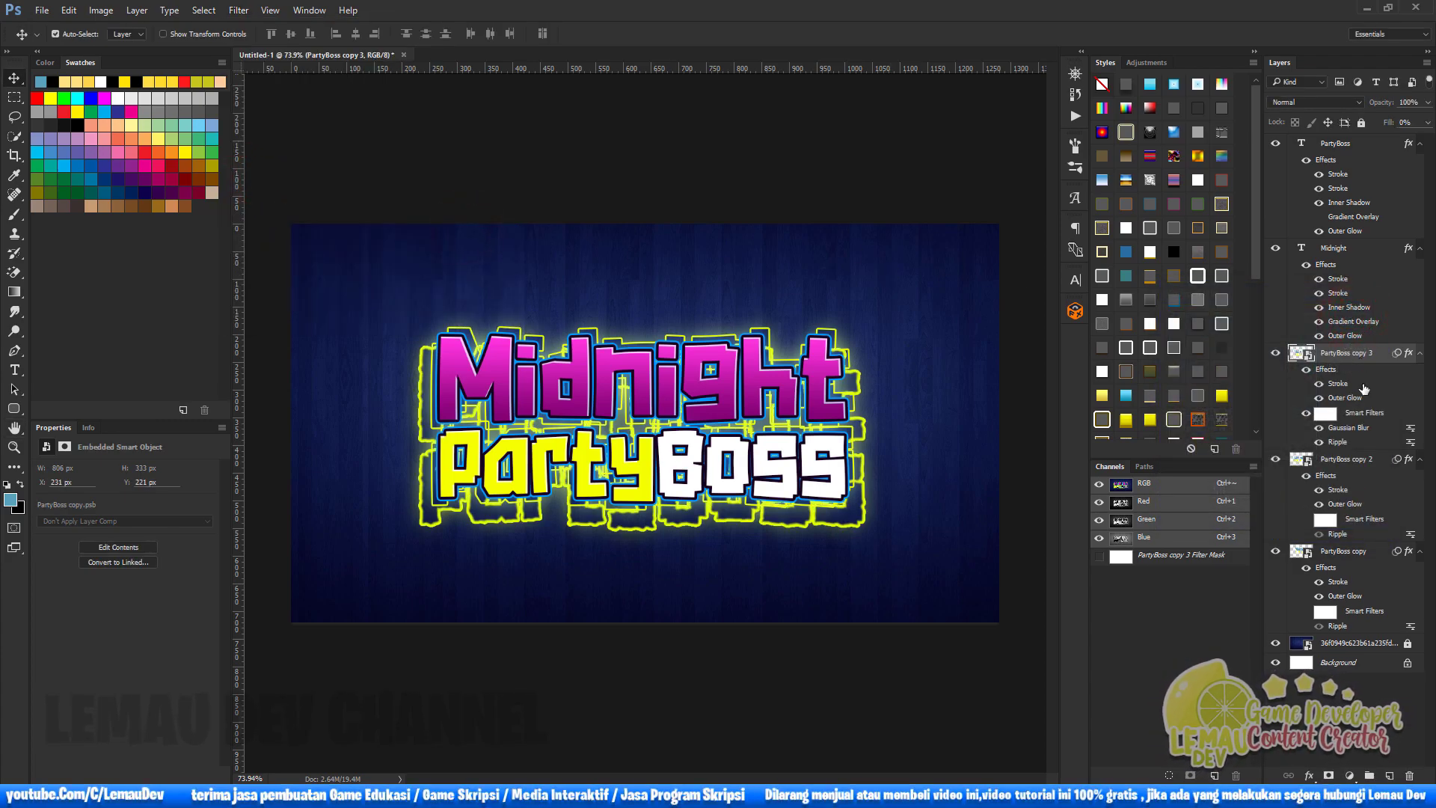
{"action": "left_click", "coordinate": [1320, 442]}
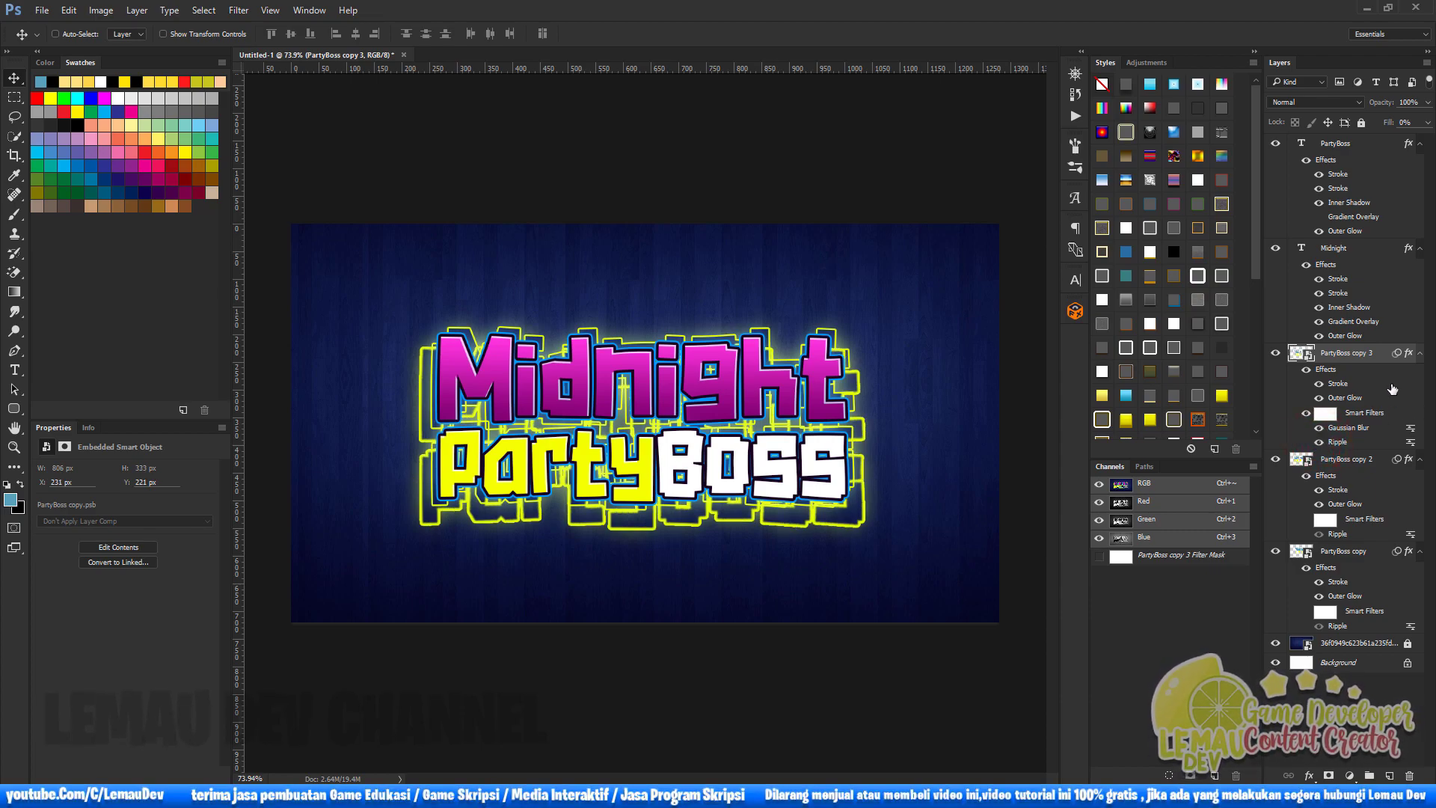
{"action": "key", "text": "ctrl+z"}
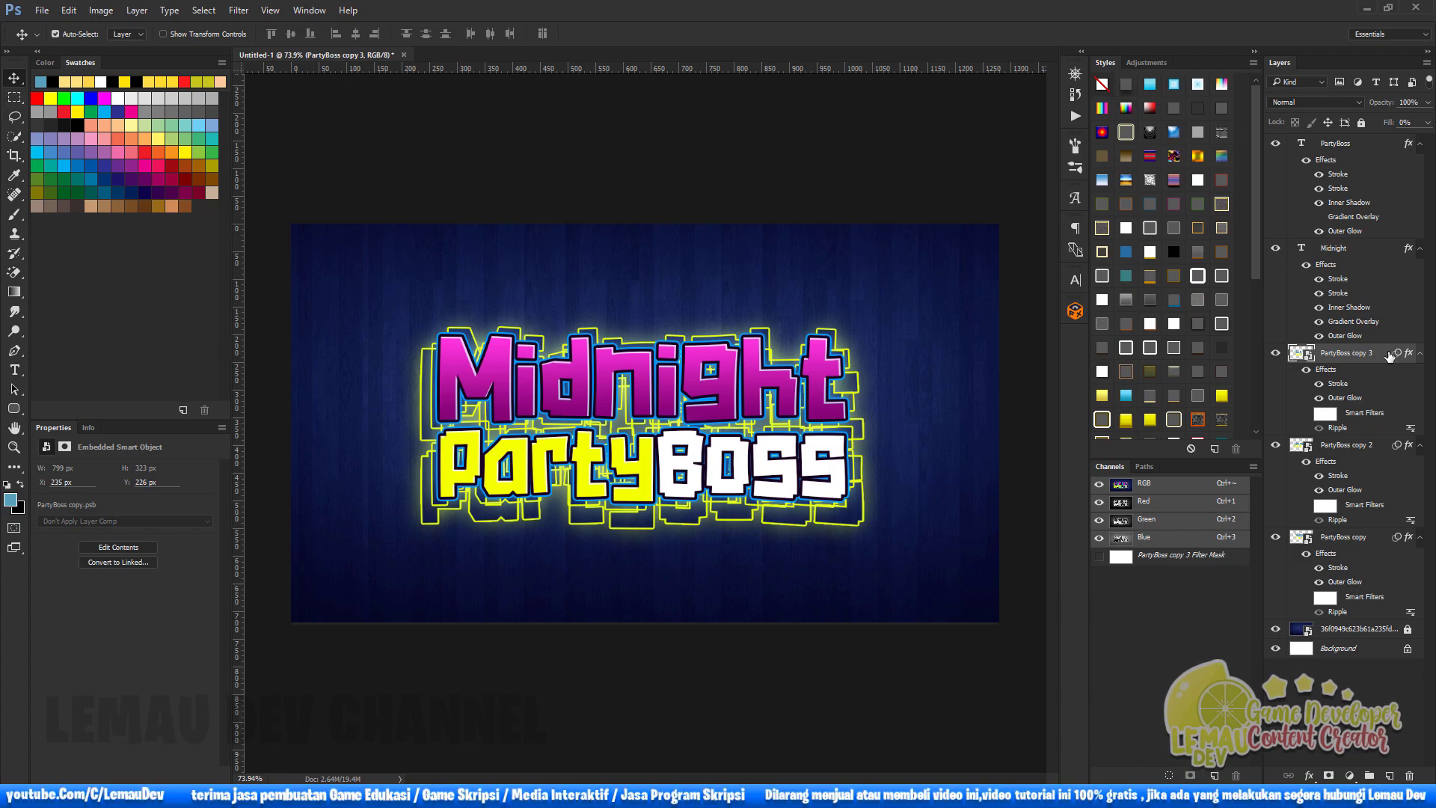
Set the opacity of the "PartyBoss copy 3" layer to 25% and deselect all layers
{"action": "left_click", "coordinate": [1430, 108]}
{"action": "left_click_drag", "start_coordinate": [1427, 119], "coordinate": [1376, 102]}
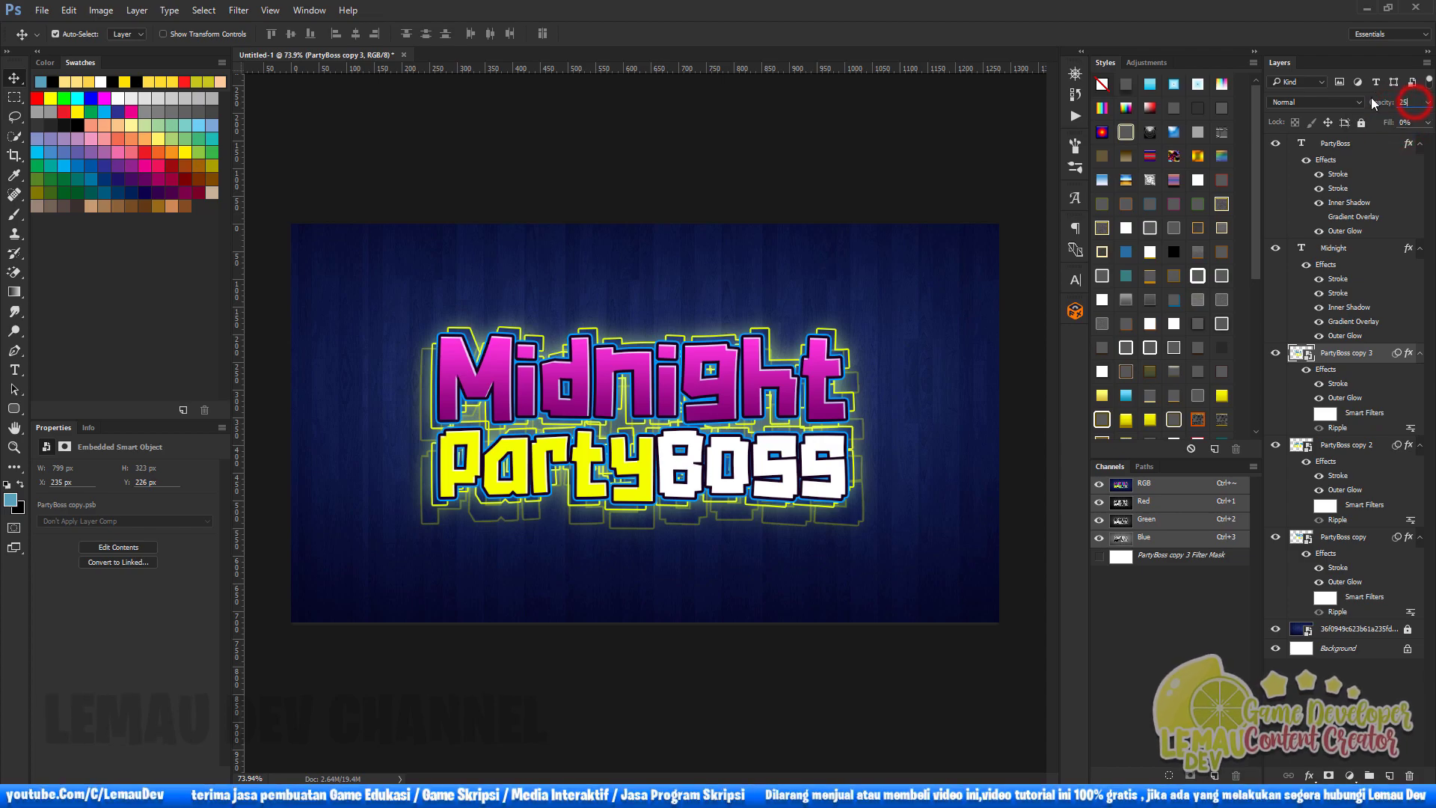
{"action": "type", "text": "25"}
{"action": "key", "text": "Return"}
{"action": "key", "text": "t"}
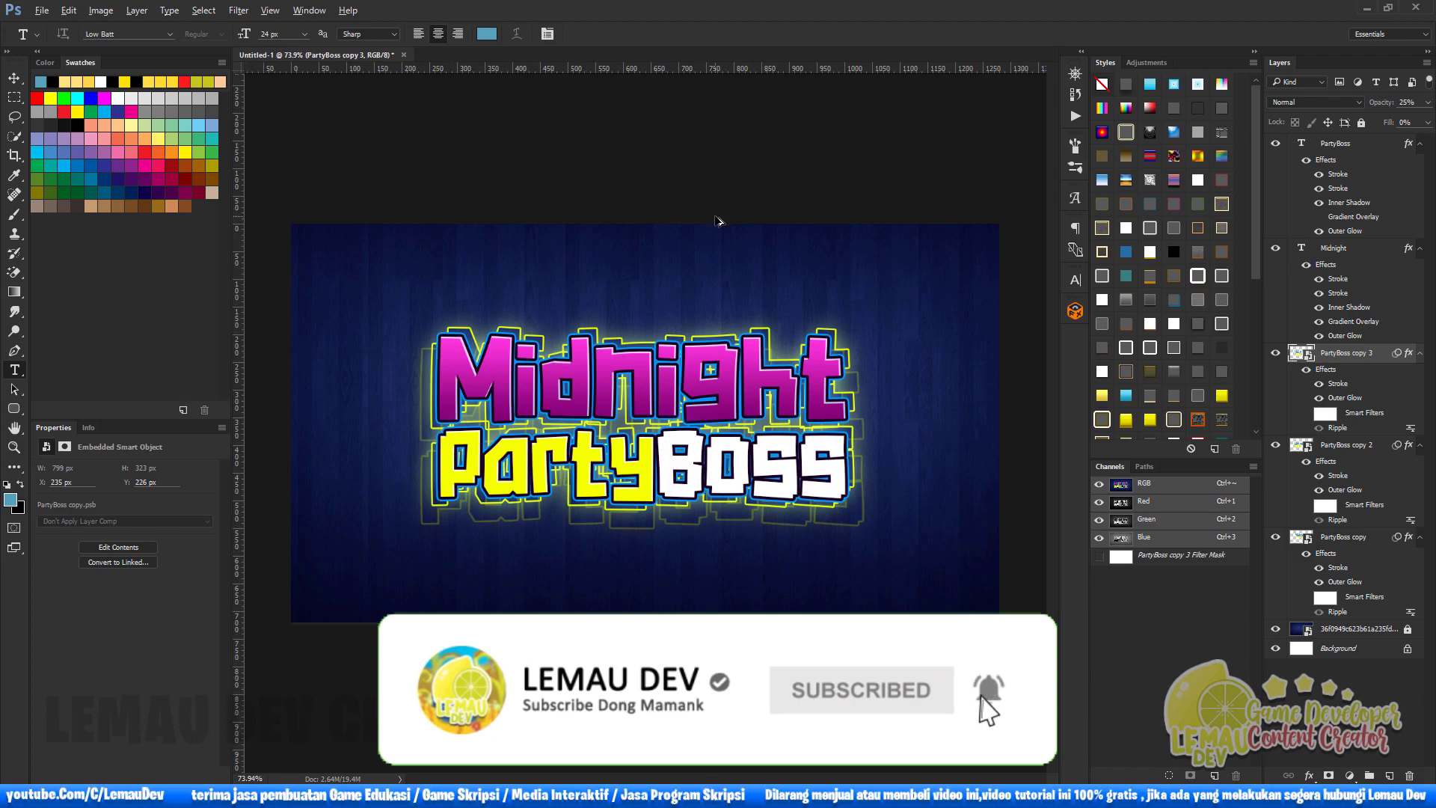
{"action": "key", "text": "v"}
{"action": "left_click", "coordinate": [717, 173]}
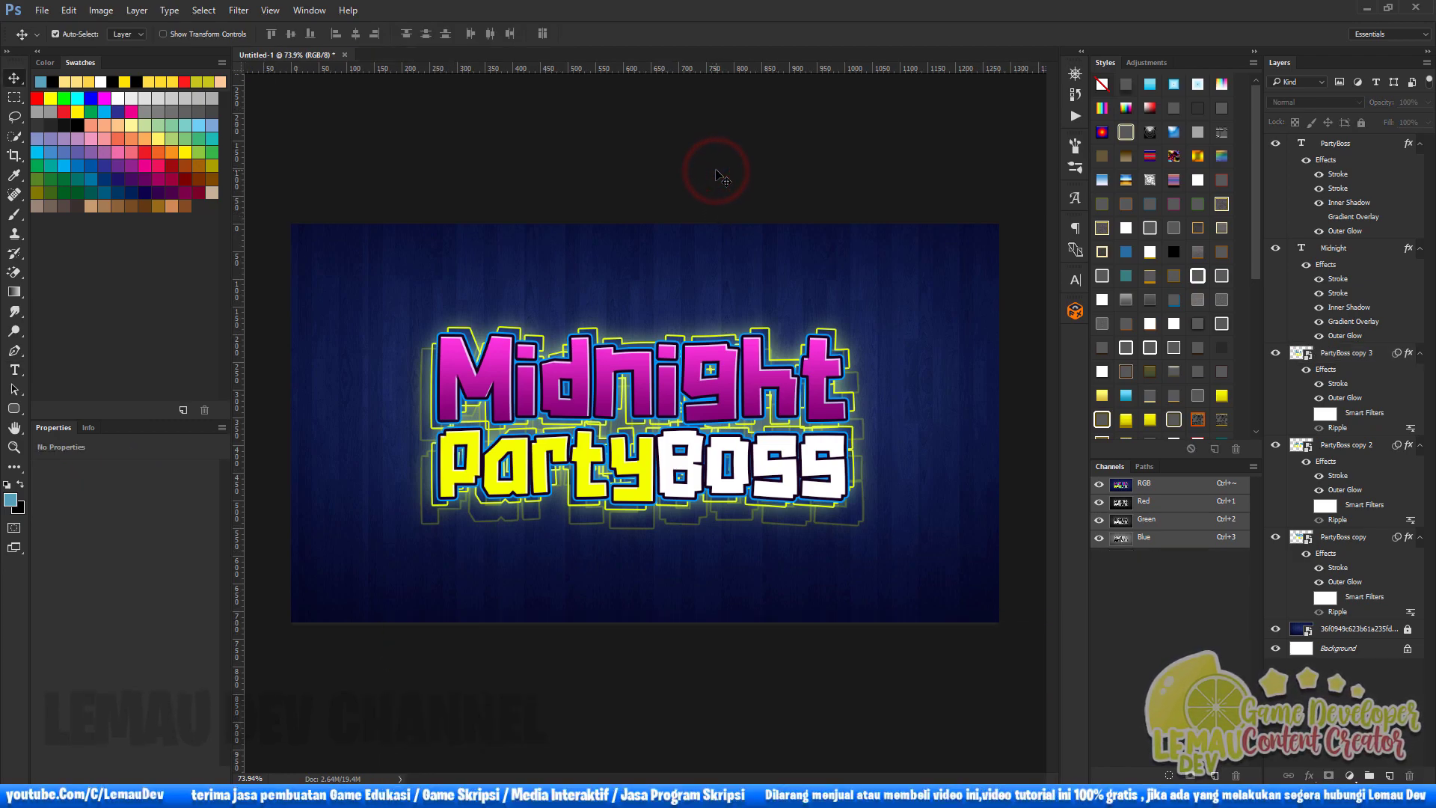